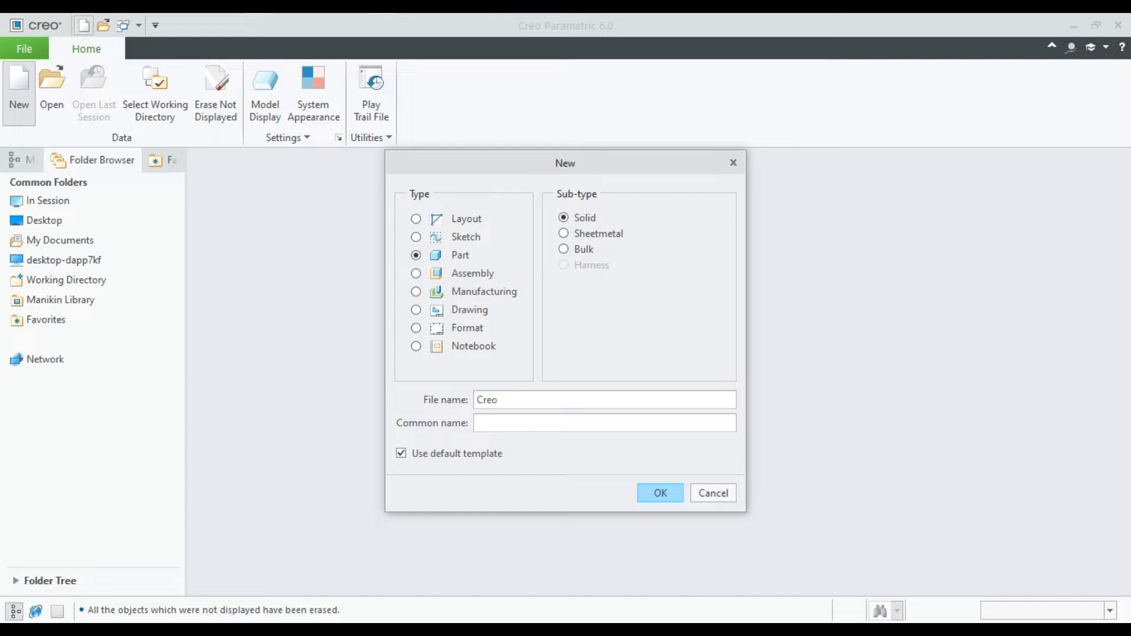
Create the solid part Creo_practice_exer5 with the default template and start a sketch on the RIGHT plane.
text(practice_exer5)
click(657, 501)
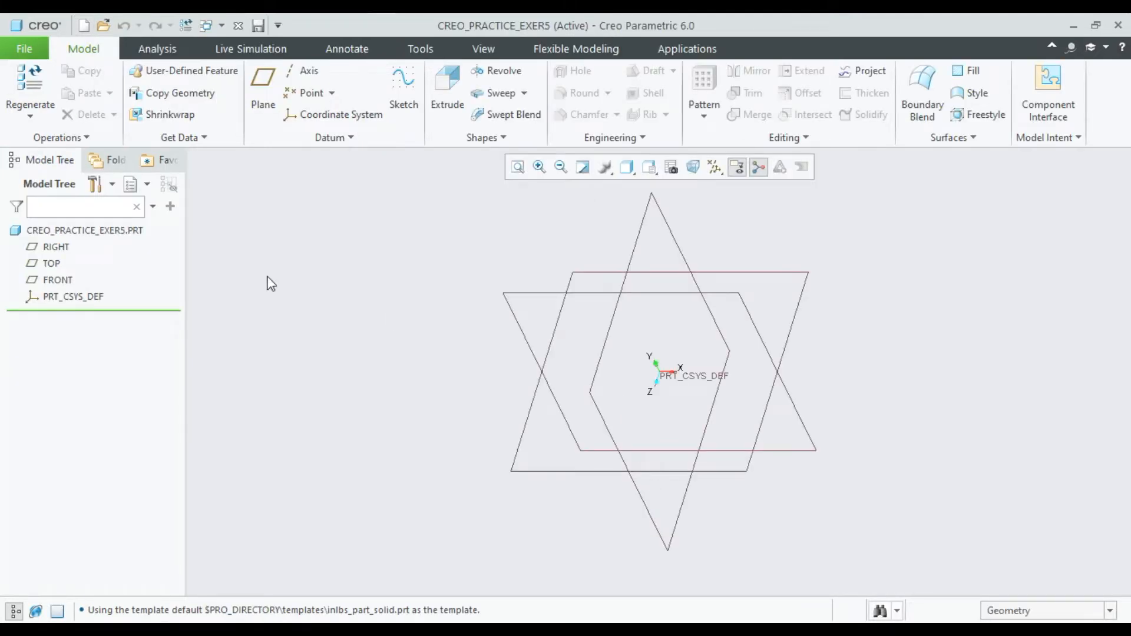
click(56, 247)
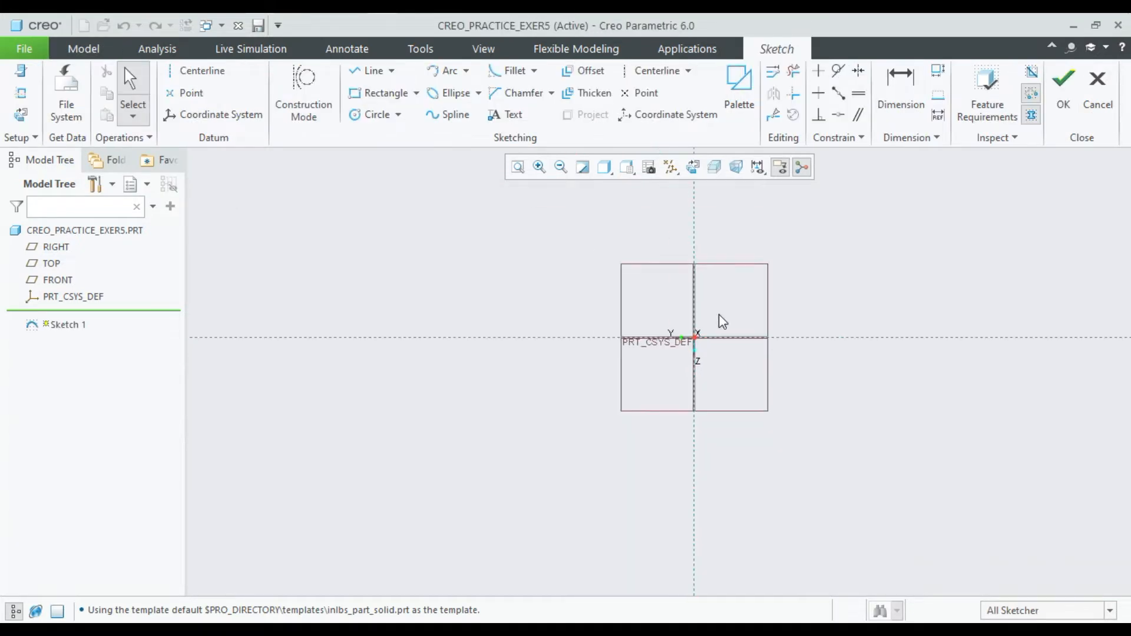
Add a horizontal and a vertical centerline through the sketch origin.
click(196, 70)
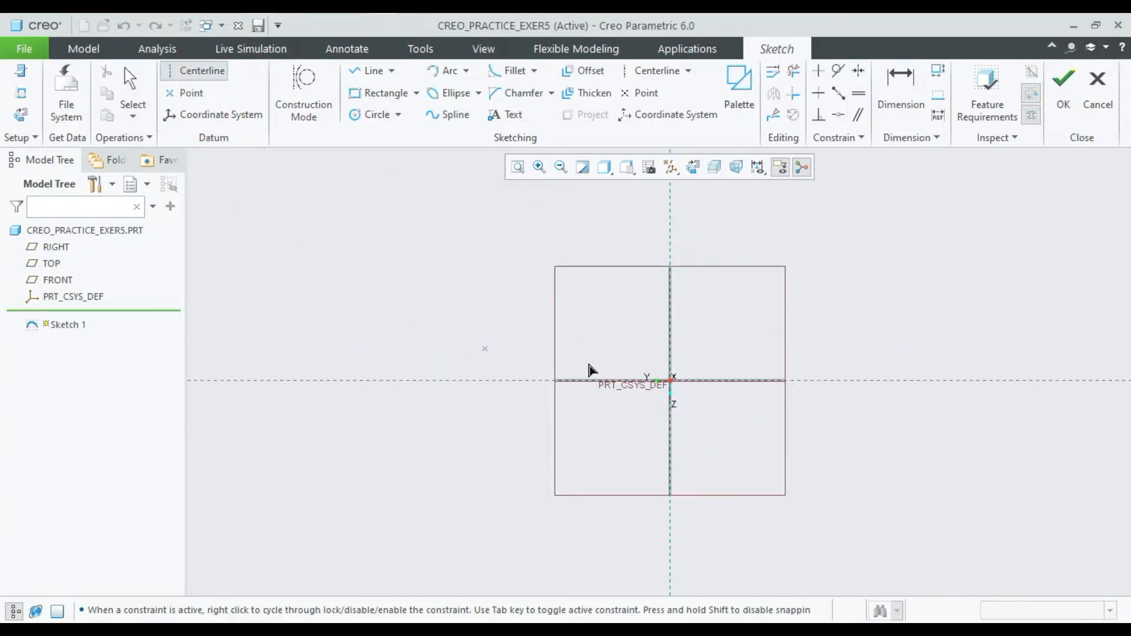
click(671, 380)
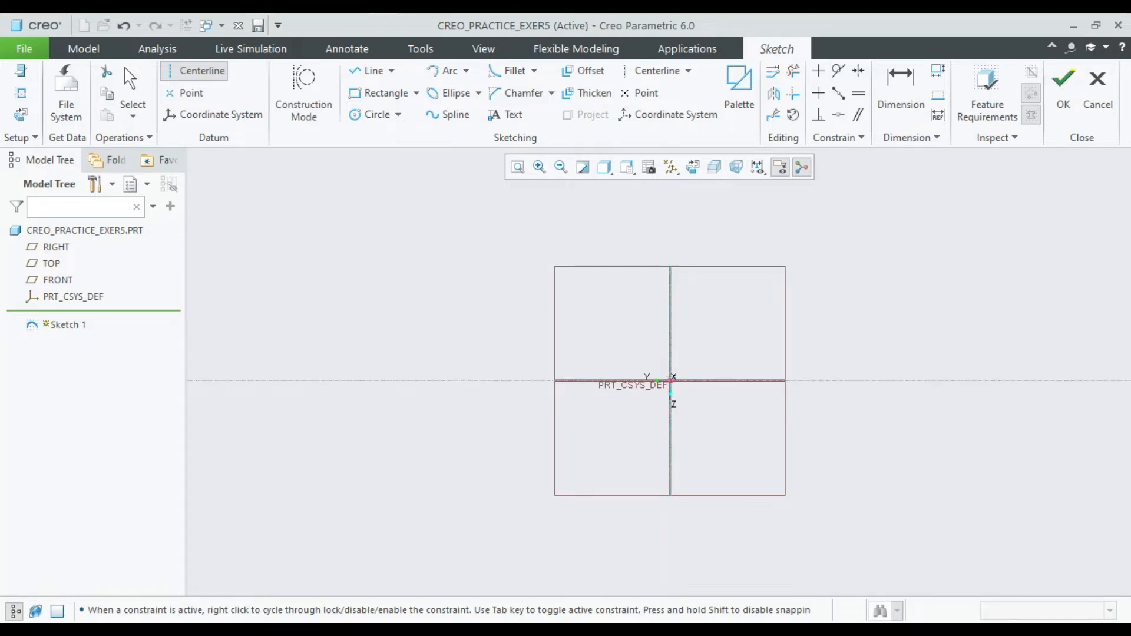
click(670, 214)
middle_click(848, 292)
scroll(889, 274, down, 2)
scroll(960, 254, up, 4)
scroll(936, 280, down, 1)
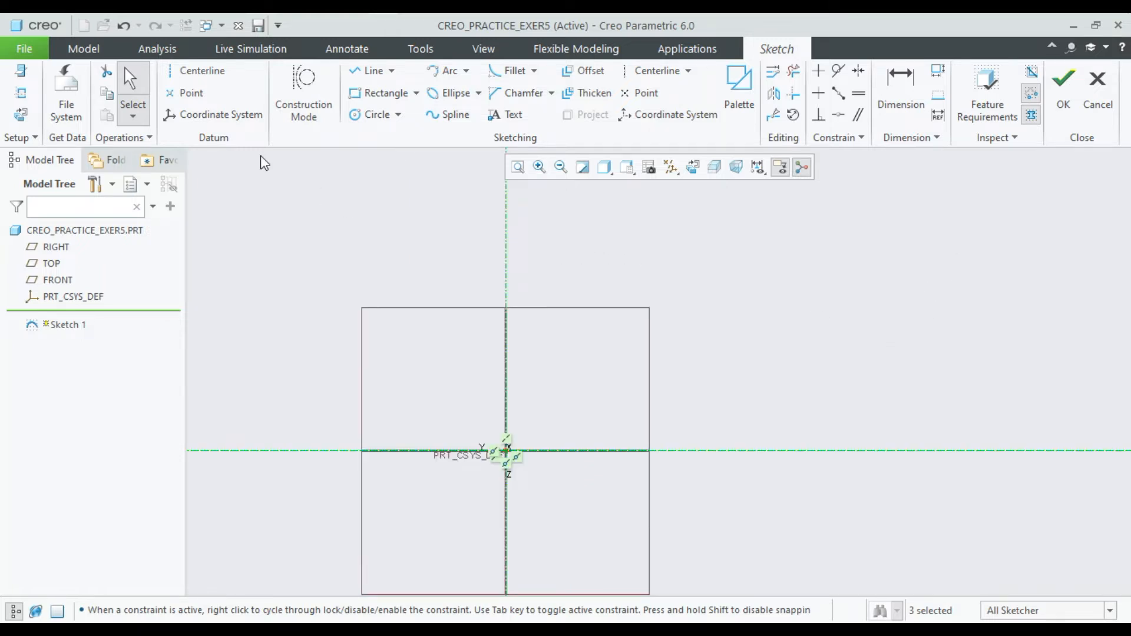
Sketch a stepped line chain starting on the vertical centerline, with runs about 300 and 563 long and two rises of about 94.
click(372, 71)
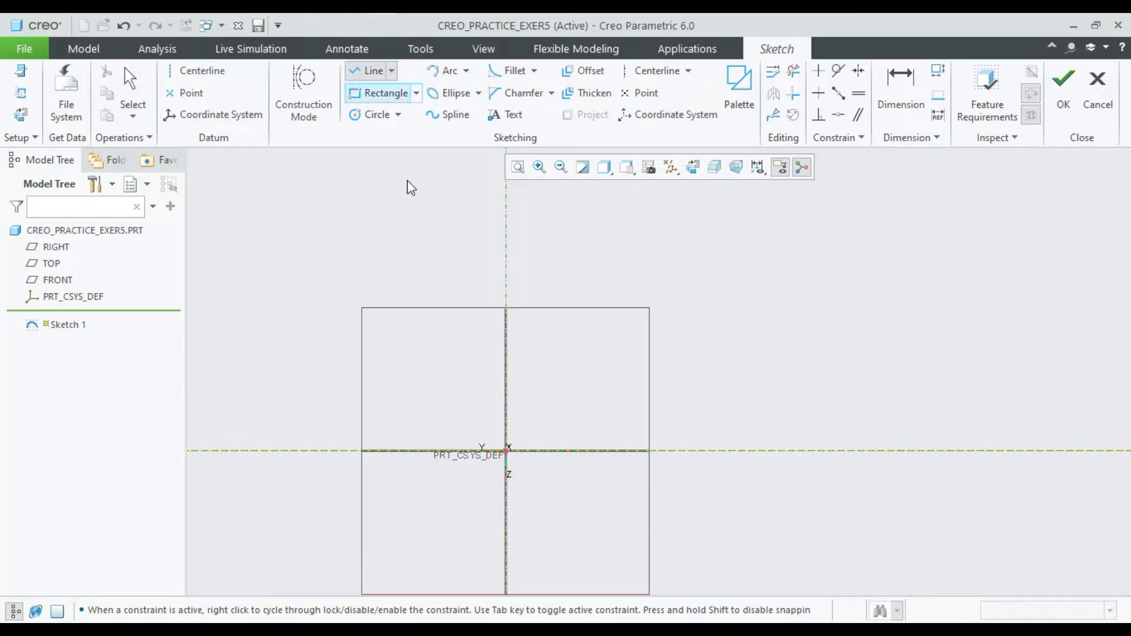
click(506, 411)
click(676, 410)
click(676, 357)
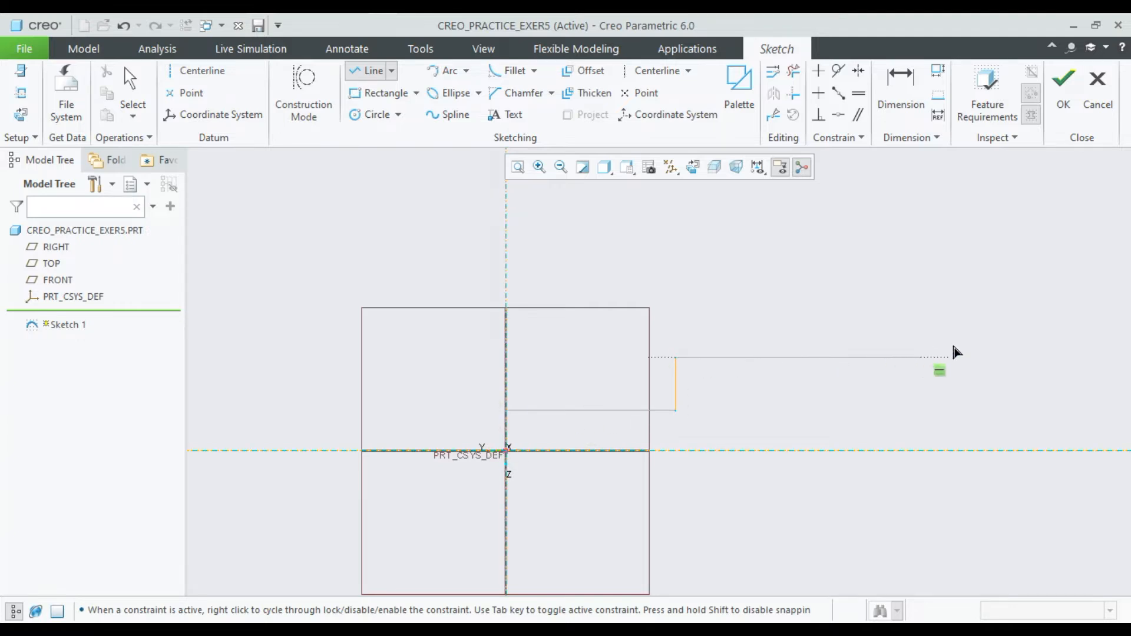
click(994, 356)
click(994, 304)
middle_click(1023, 323)
scroll(669, 439, down, 5)
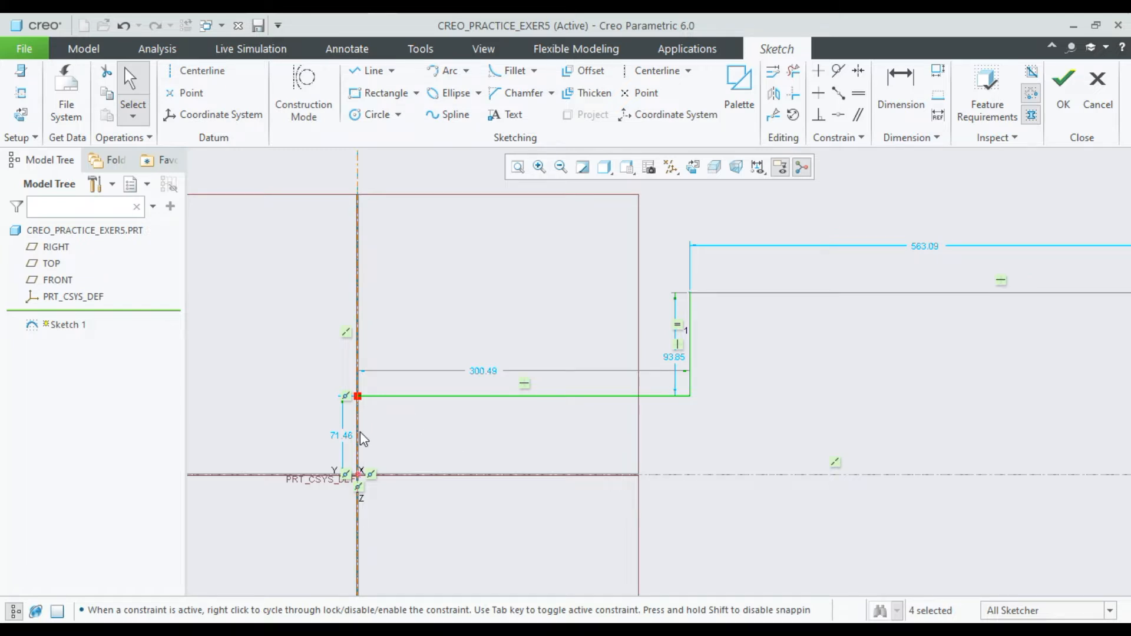
Set the chain's start height above the horizontal centerline to 15 and move that dimension's text clear of the geometry.
double_click(342, 436)
text(16)
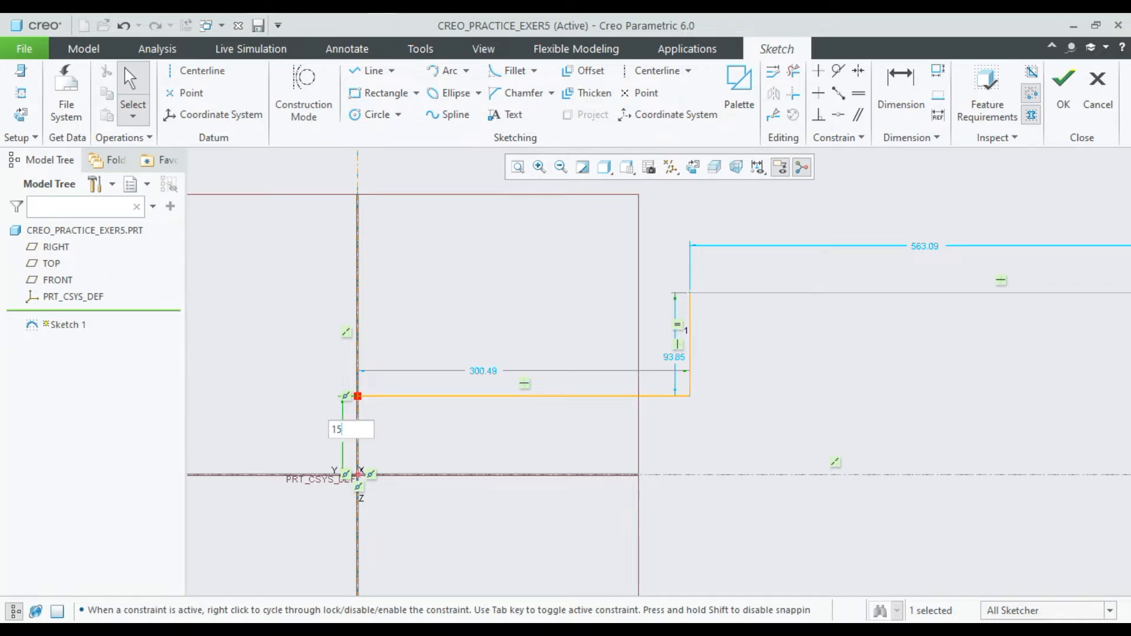
key(Return)
scroll(467, 464, down, 8)
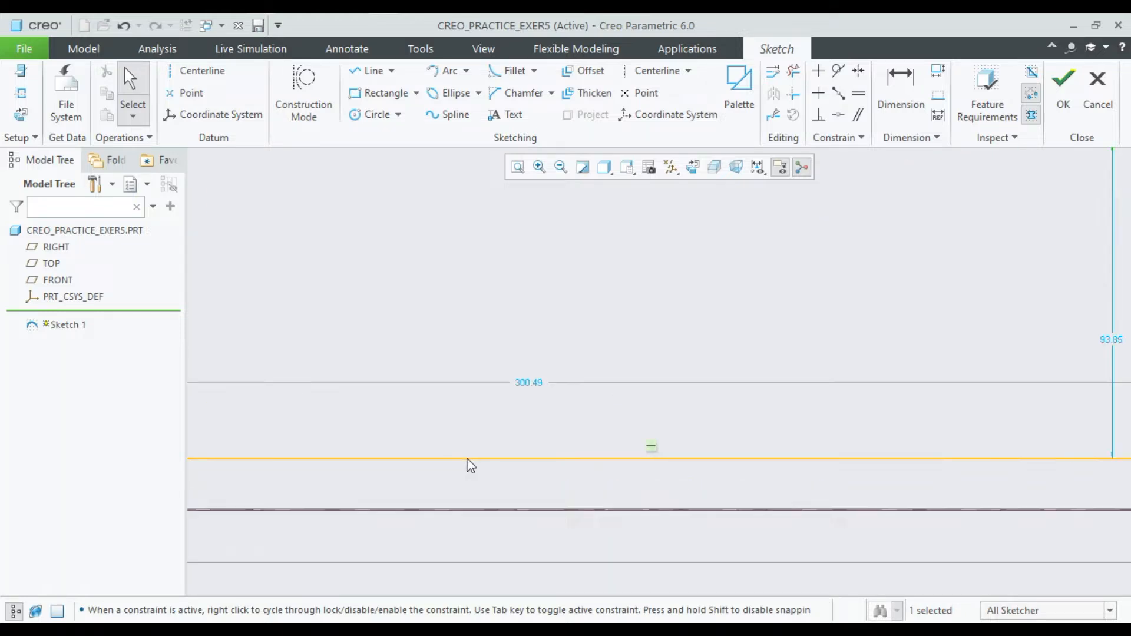
scroll(483, 454, up, 4)
drag(276, 471, 265, 412)
click(440, 467)
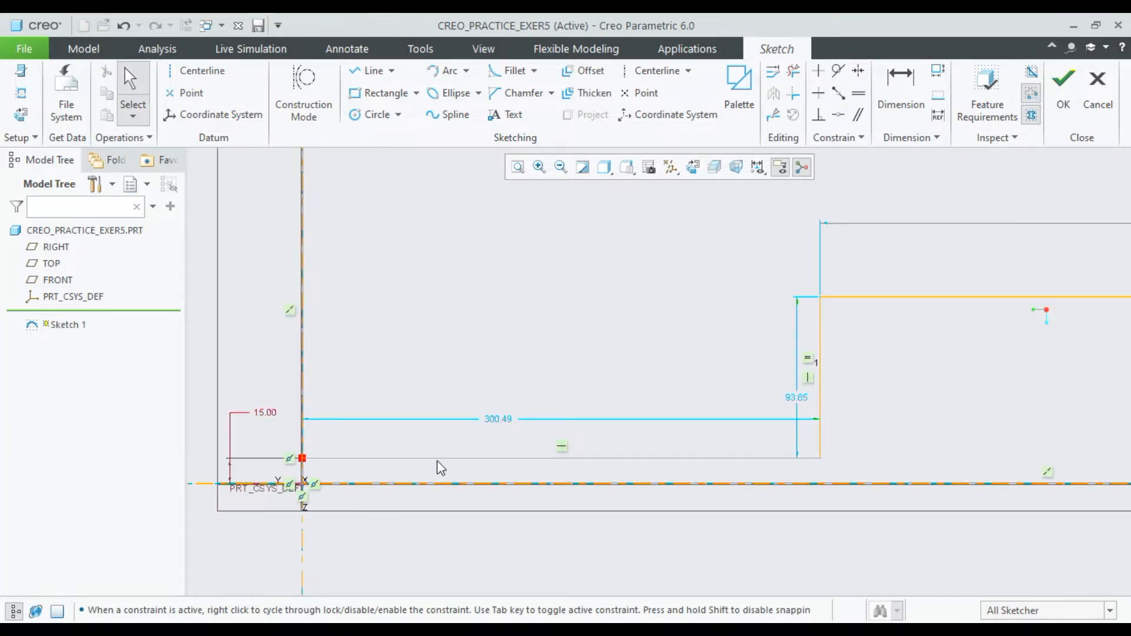
Set the length of the first horizontal segment to 50.
double_click(491, 419)
text(50)
key(Return)
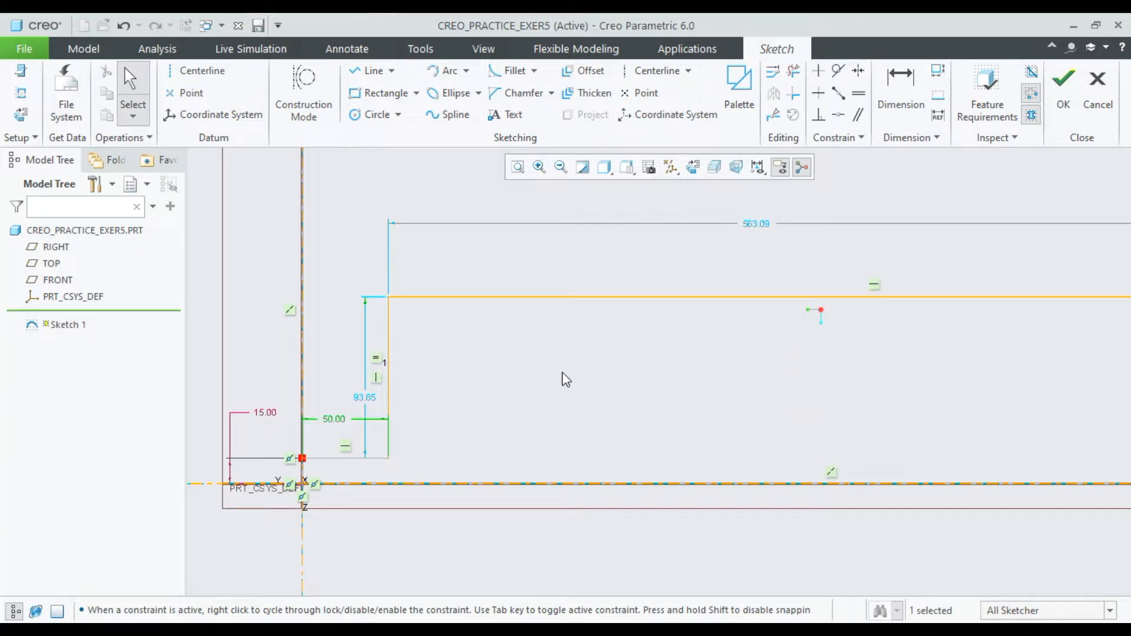
scroll(562, 372, down, 2)
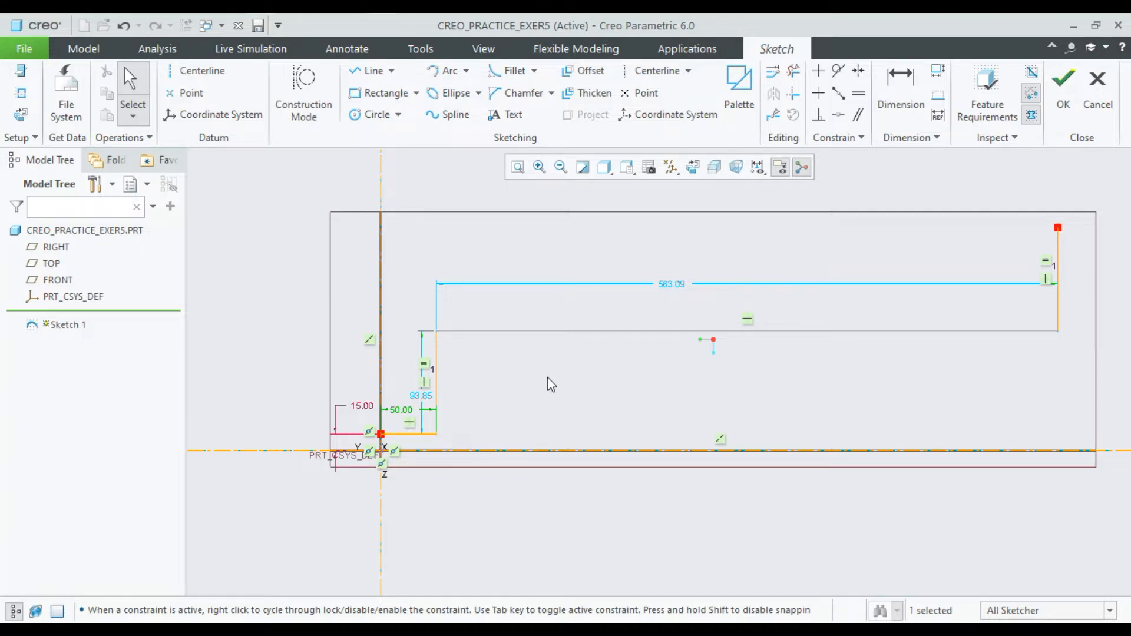
Set the length of the second horizontal segment to 100.
scroll(547, 383, down, 1)
scroll(546, 383, up, 1)
double_click(676, 285)
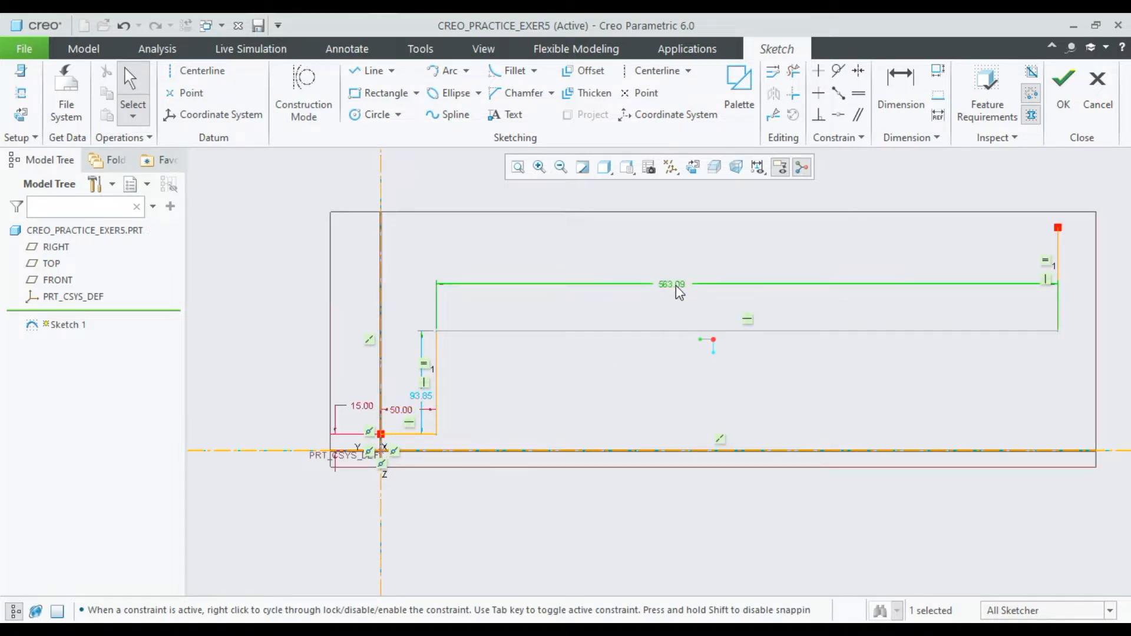
text(100)
key(Return)
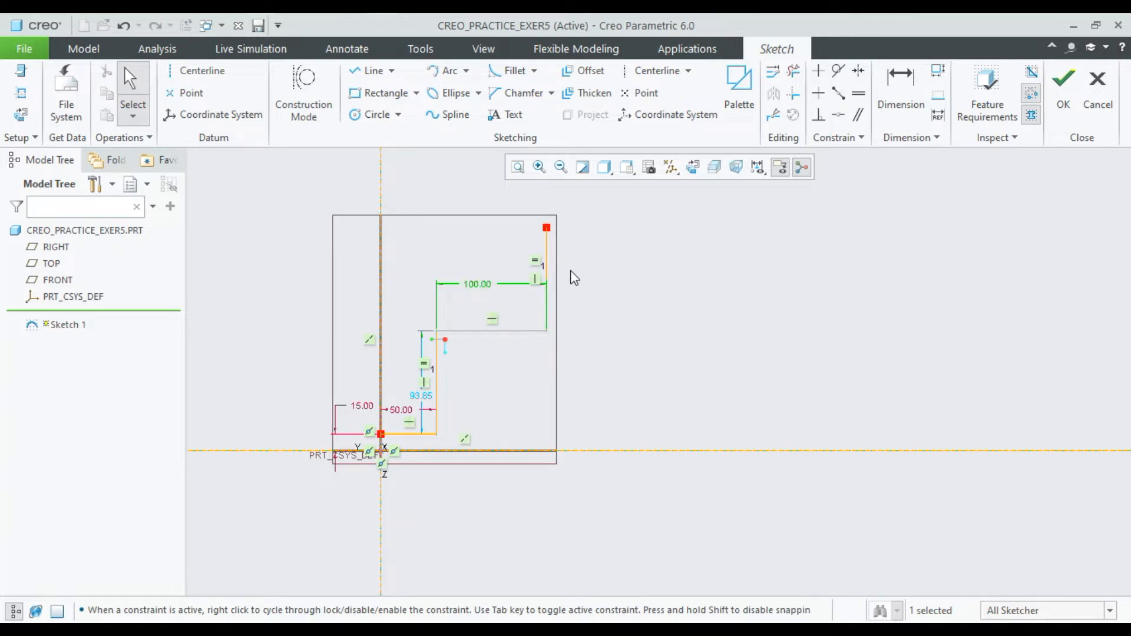
scroll(562, 272, up, 2)
scroll(551, 277, up, 1)
click(628, 329)
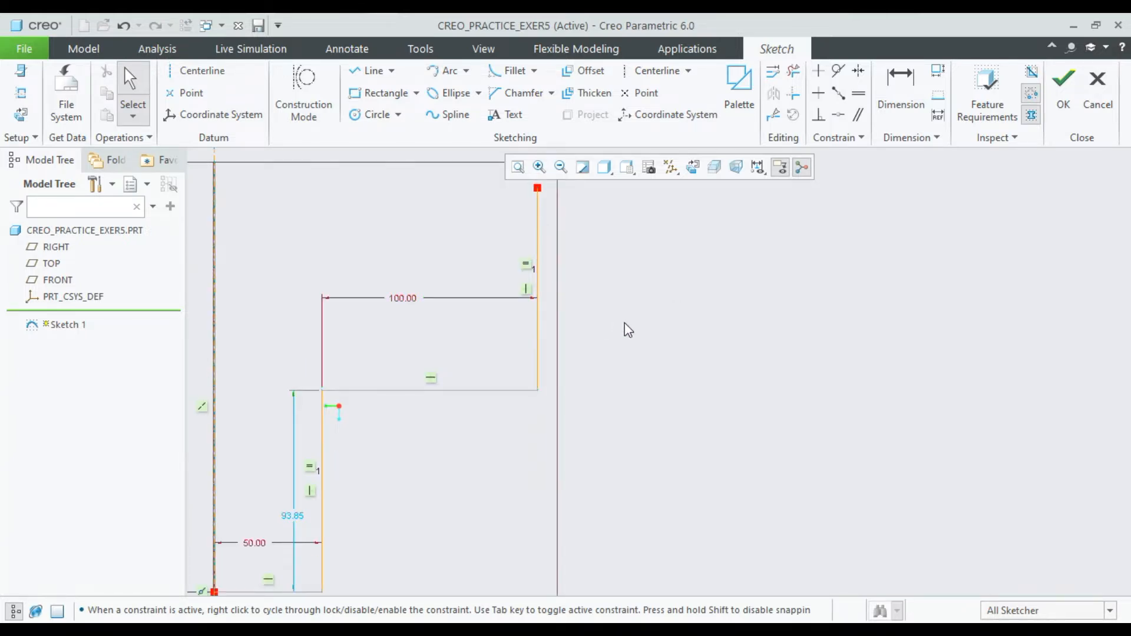
Dimension the length of the last vertical segment at the far end of the chain.
click(900, 89)
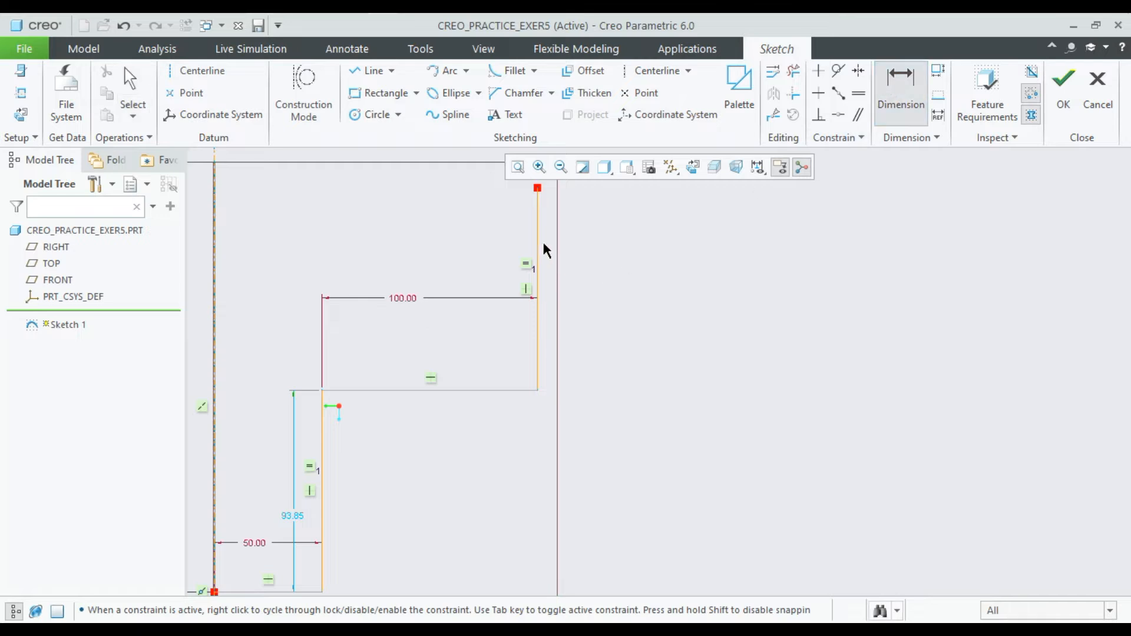
click(537, 241)
middle_click(648, 303)
Try a length of 15 for the last vertical segment and undo the value change.
text(15)
key(Return)
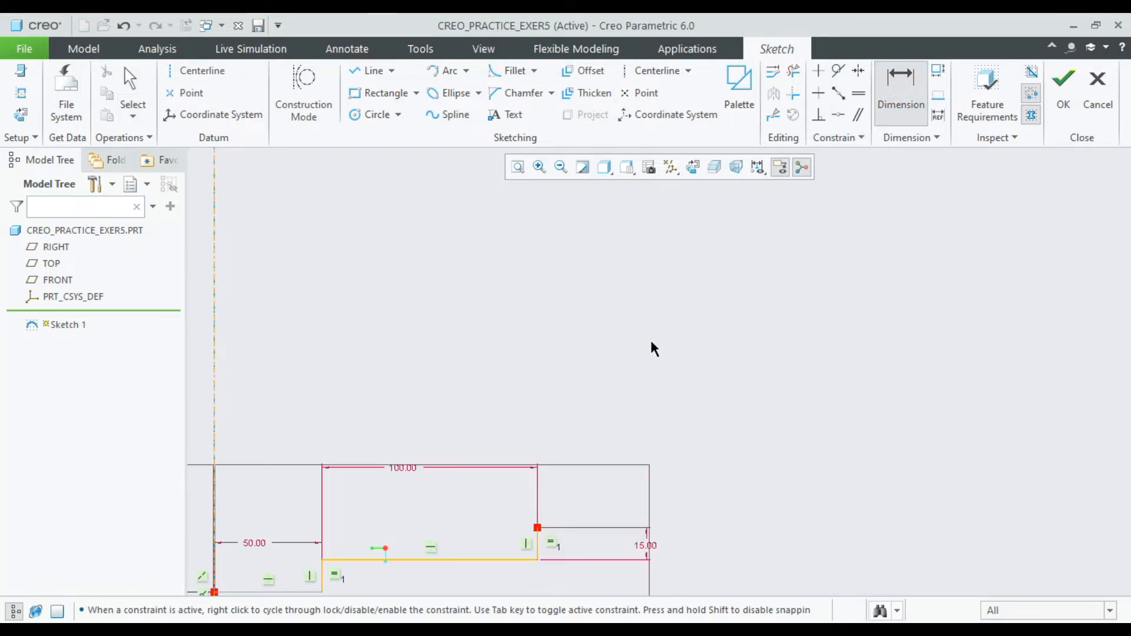
scroll(651, 341, up, 3)
scroll(642, 380, down, 2)
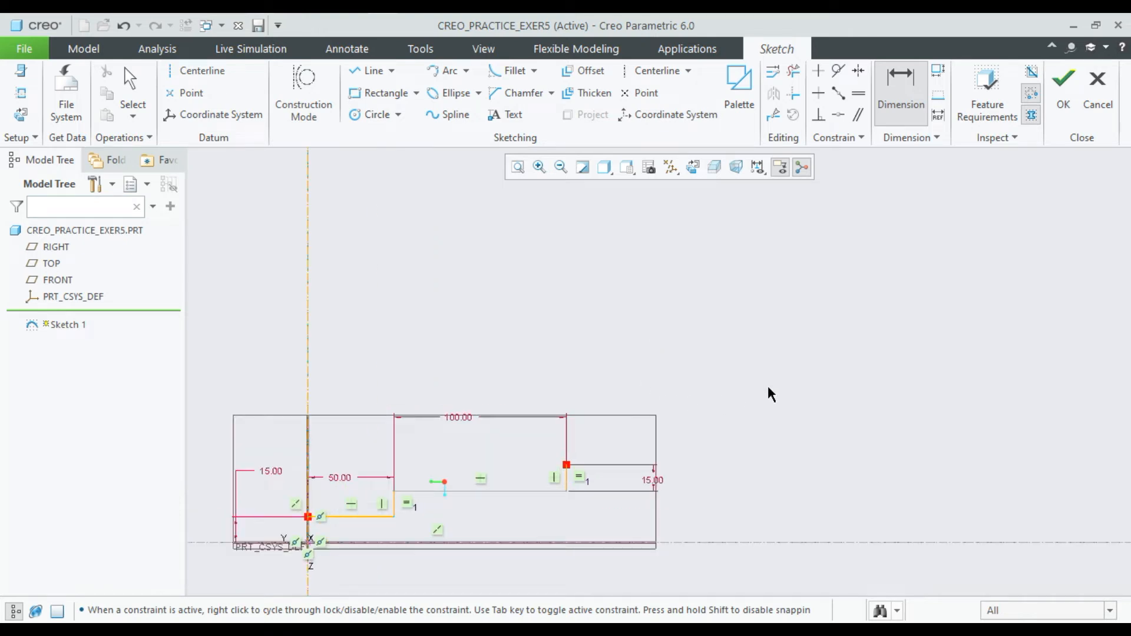
click(126, 30)
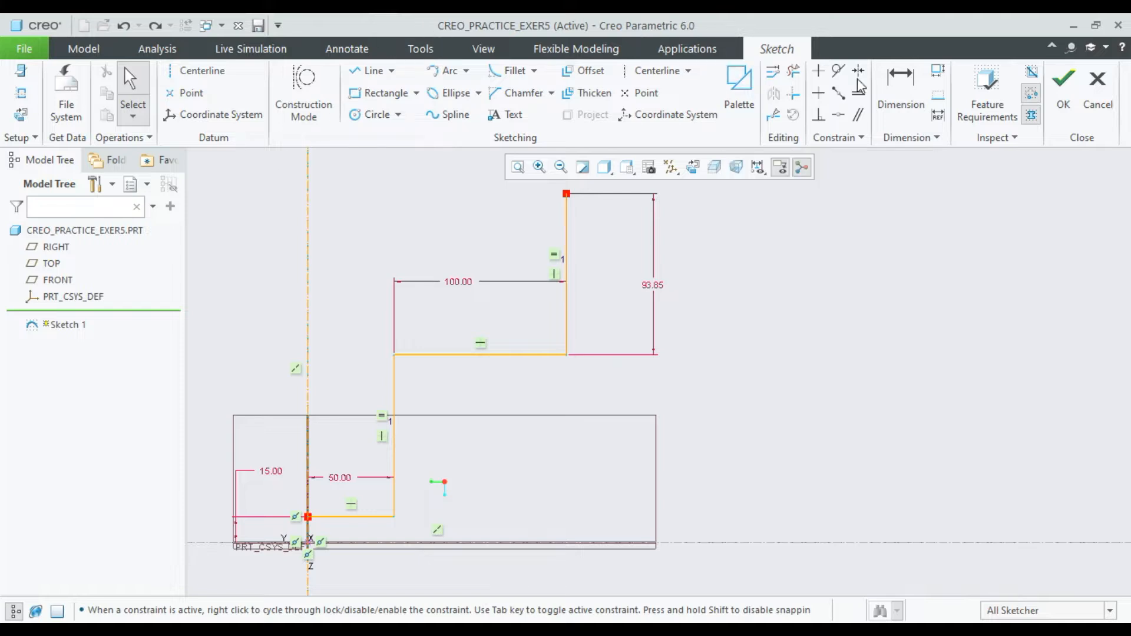
Dimension the vertical segment between the two runs, resolving the conflict by deleting the Equal lengths constraint.
click(900, 88)
click(394, 394)
middle_click(440, 406)
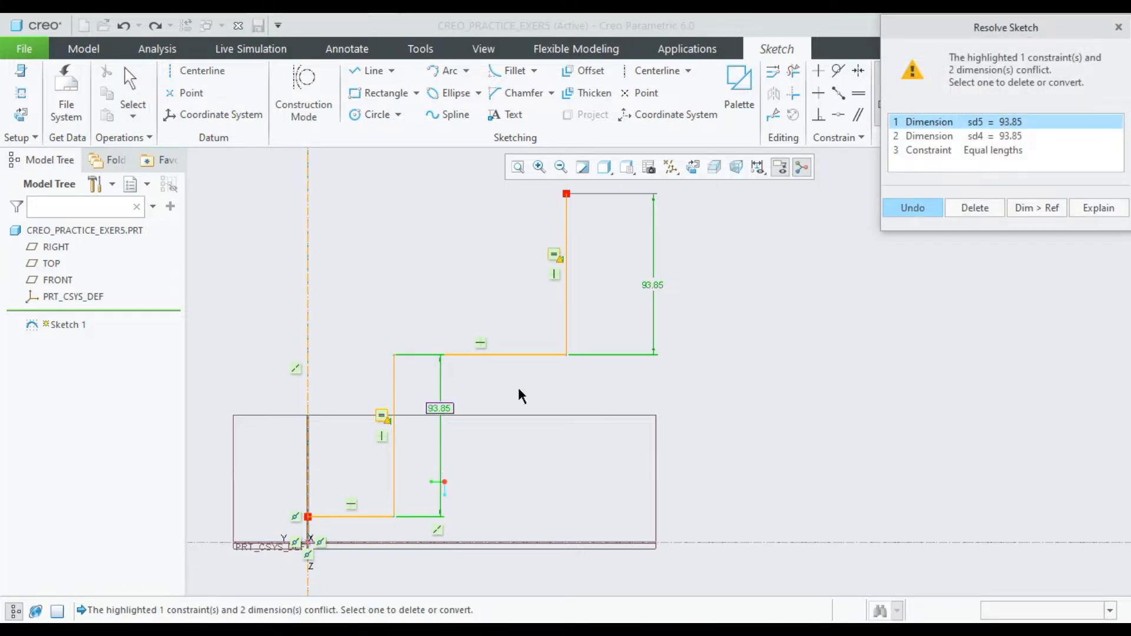
click(949, 150)
click(975, 207)
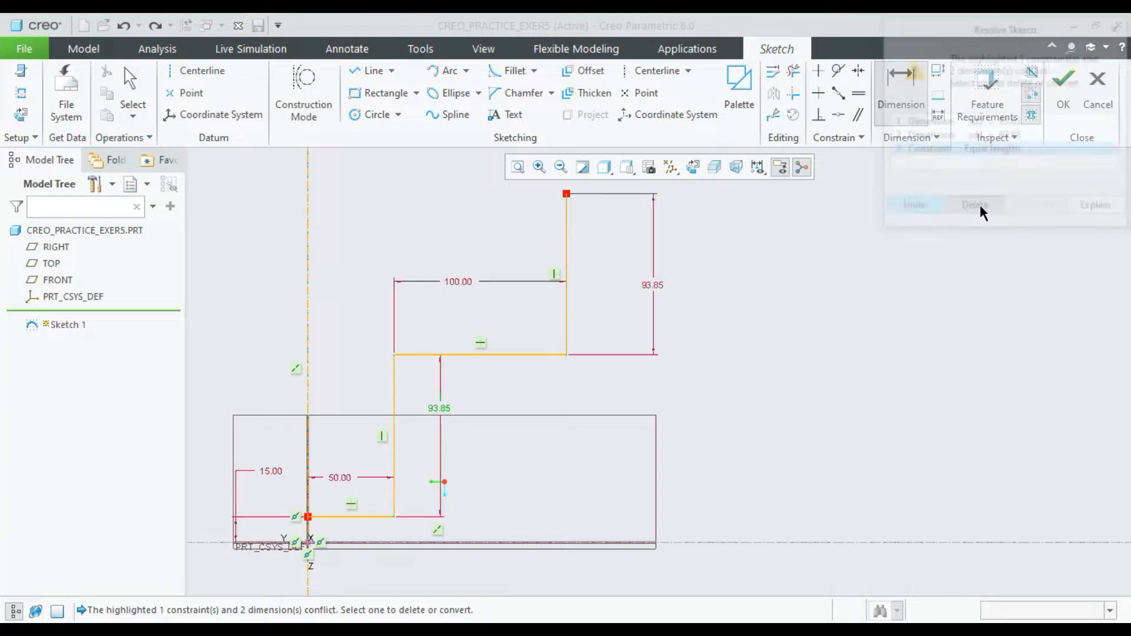
Set the length of the vertical segment between the two runs to 10.
double_click(439, 408)
text(10)
key(Return)
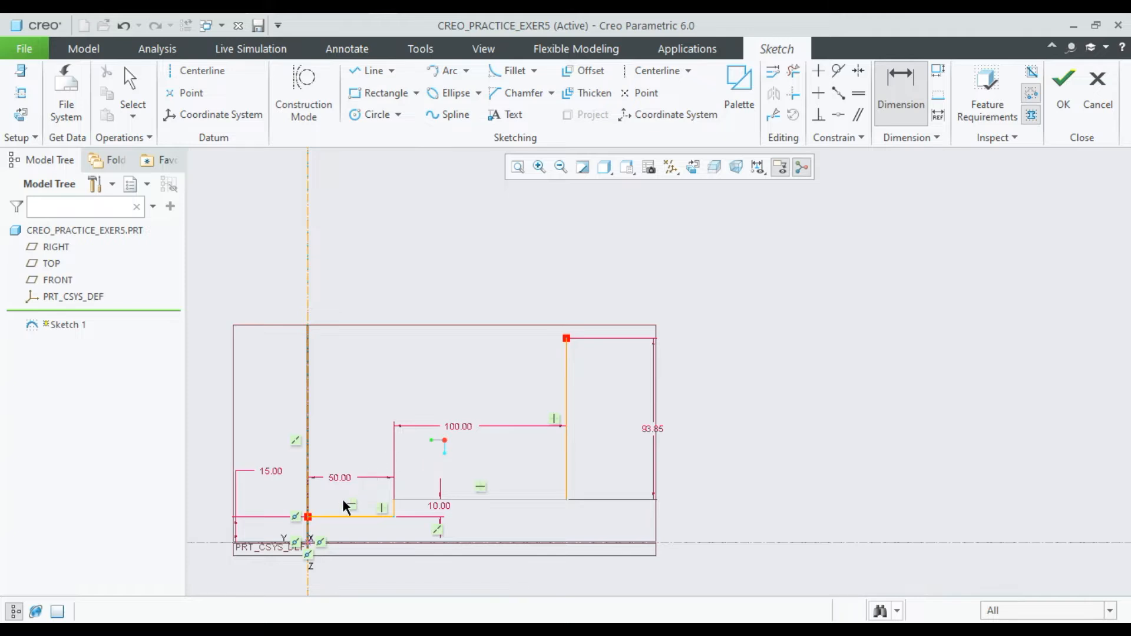
Set the length of the last vertical segment to 15.
scroll(343, 499, down, 1)
scroll(358, 468, up, 1)
scroll(328, 494, up, 1)
scroll(250, 532, down, 2)
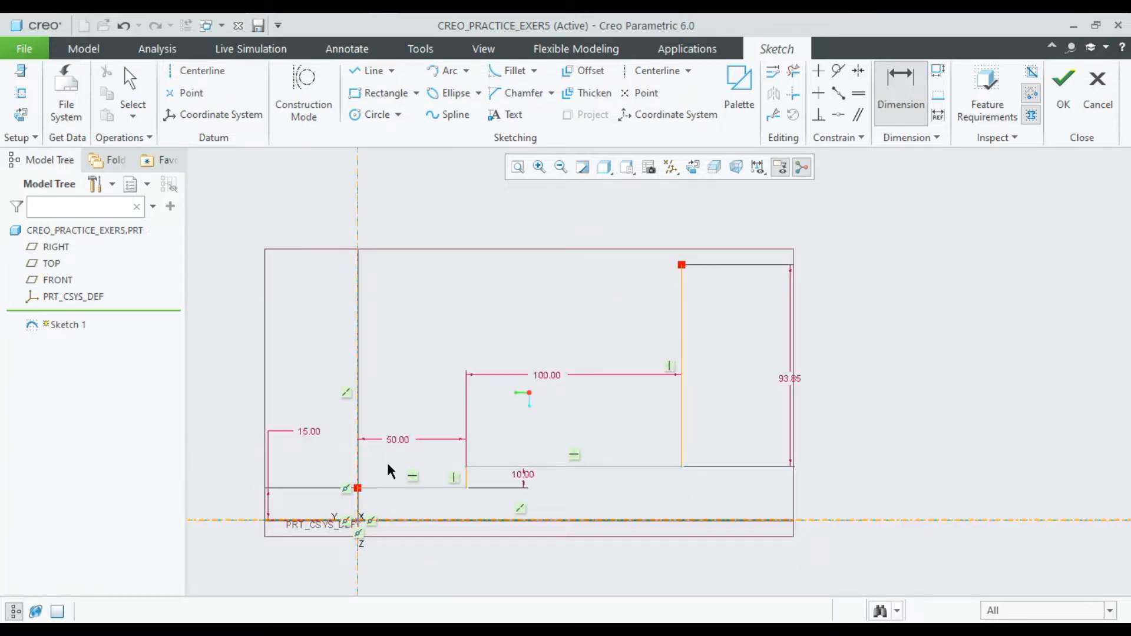
double_click(779, 380)
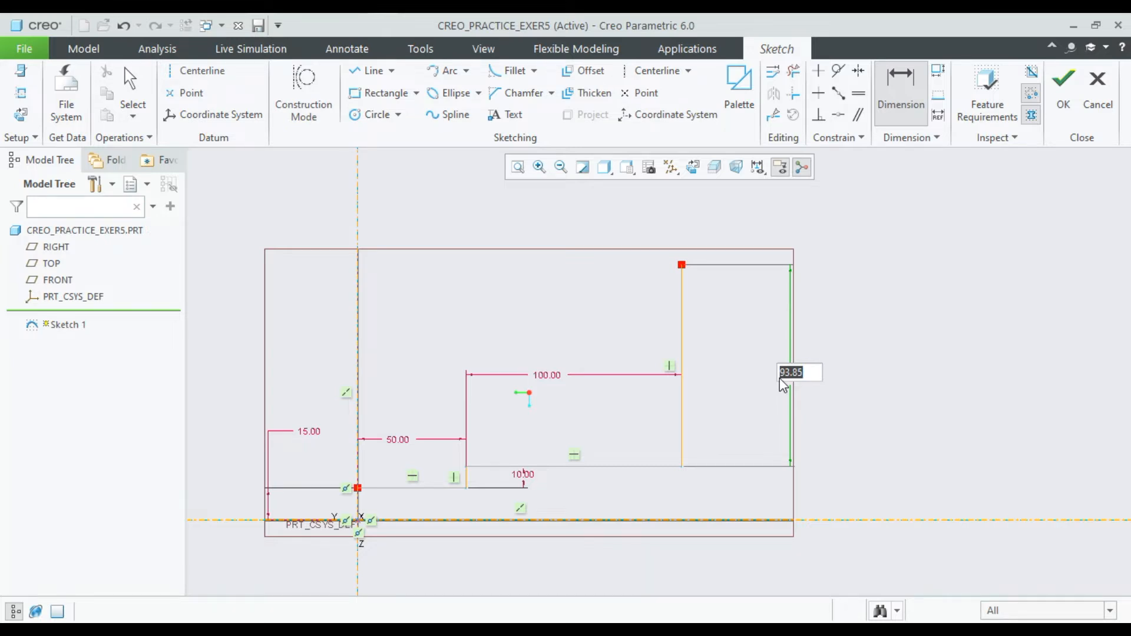
text(15)
key(Return)
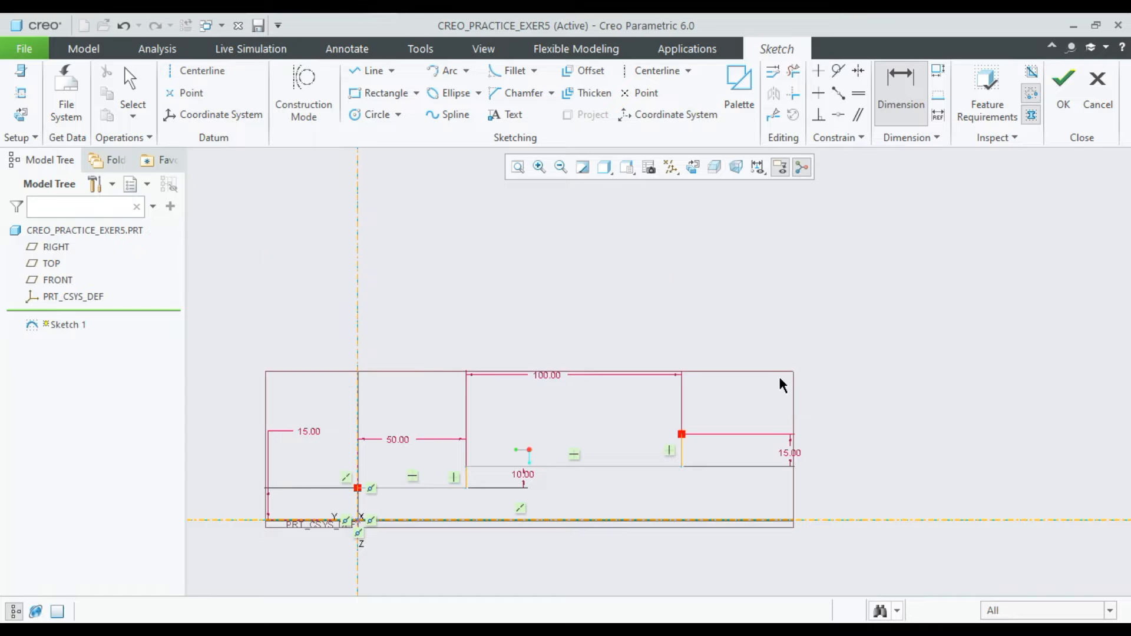
Reposition the 10, 100, 50 and both 15 dimensions so their text sits clear of the profile lines.
scroll(283, 524, down, 2)
scroll(885, 442, up, 3)
scroll(1020, 403, down, 3)
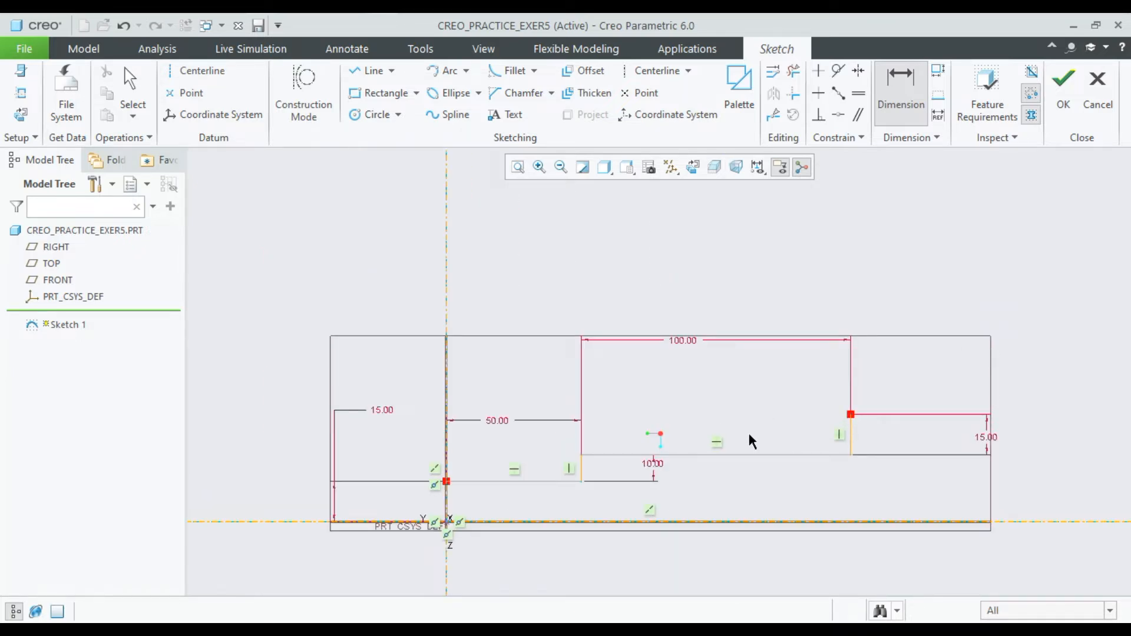
middle_click(690, 534)
drag(660, 469, 684, 548)
drag(686, 345, 744, 401)
drag(995, 443, 1010, 368)
drag(498, 423, 517, 444)
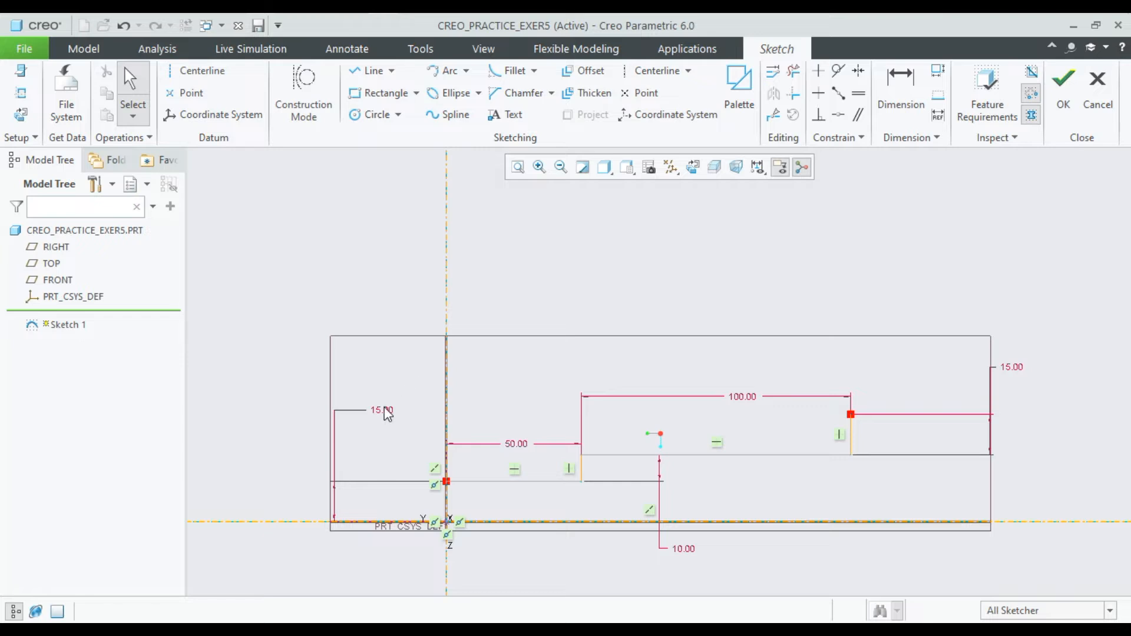
drag(384, 410, 434, 415)
Draw a vertical line about 25 long up from the chain's start point, ending level with the chain's far upper end.
click(368, 76)
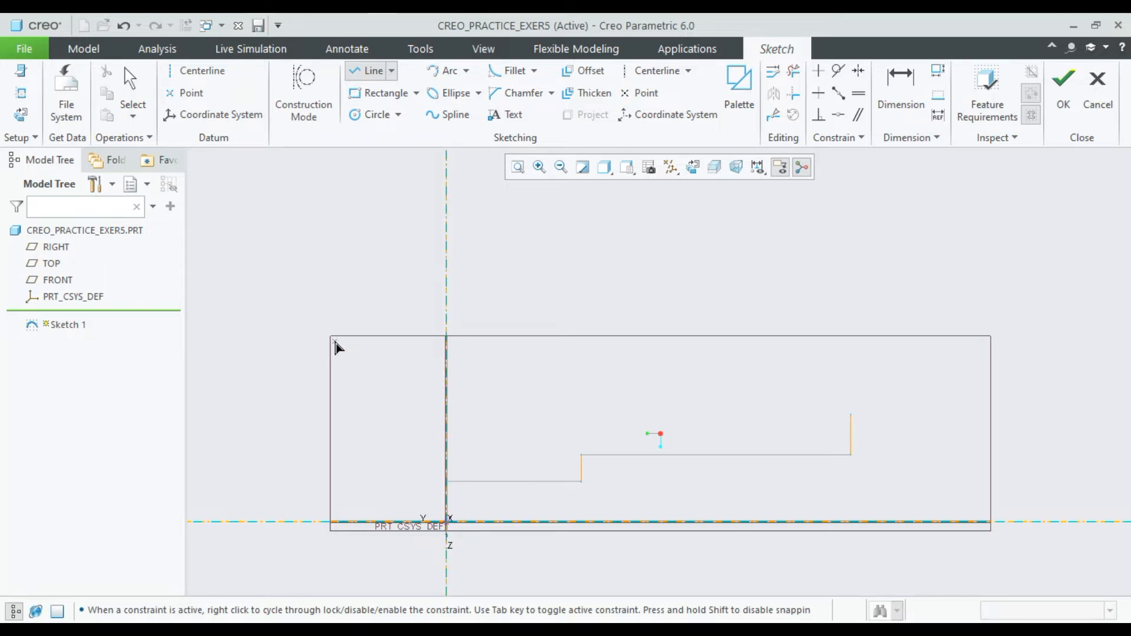
click(445, 480)
click(447, 415)
middle_click(424, 416)
scroll(437, 464, down, 1)
scroll(471, 446, down, 1)
Try to dimension the length of the vertical line on the centerline, cancelling the conflicting dimension.
click(900, 88)
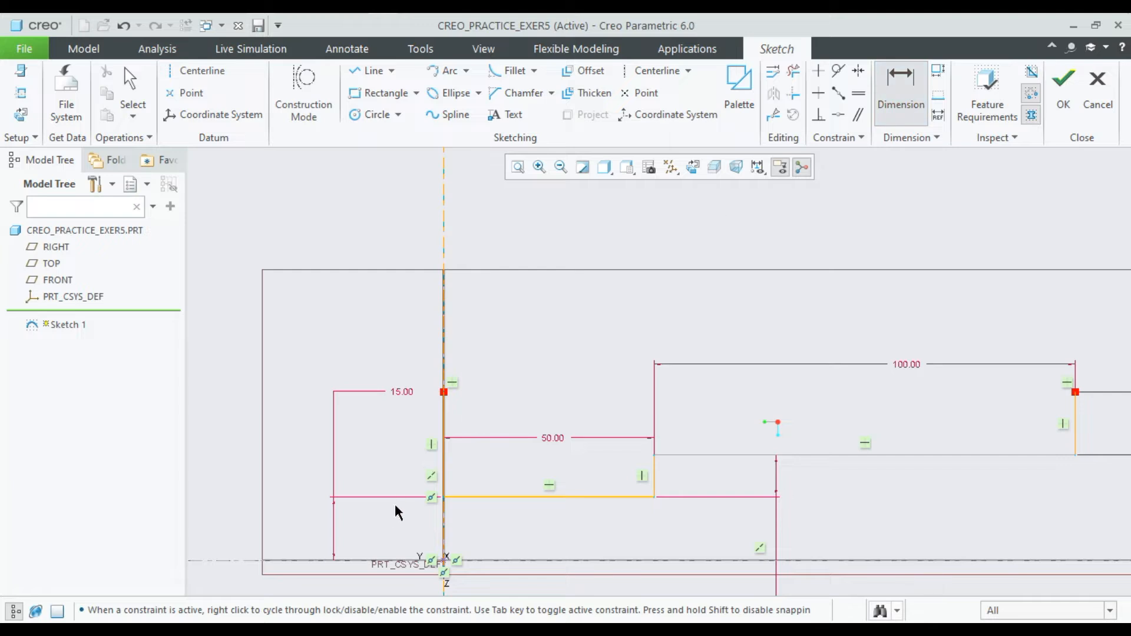
middle_click(398, 440)
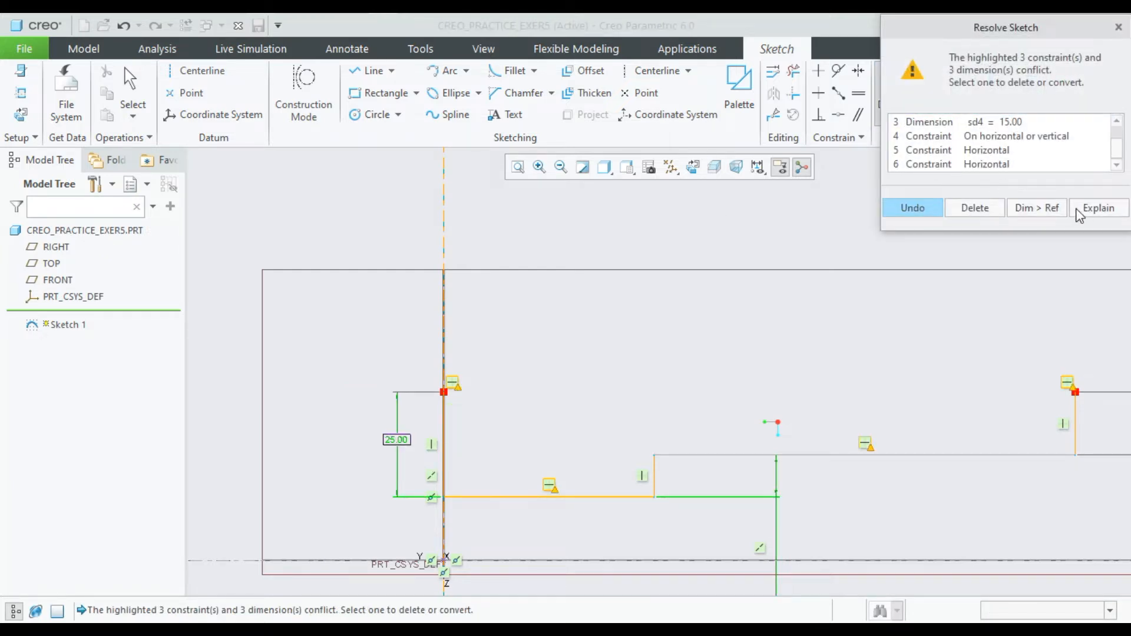
click(915, 210)
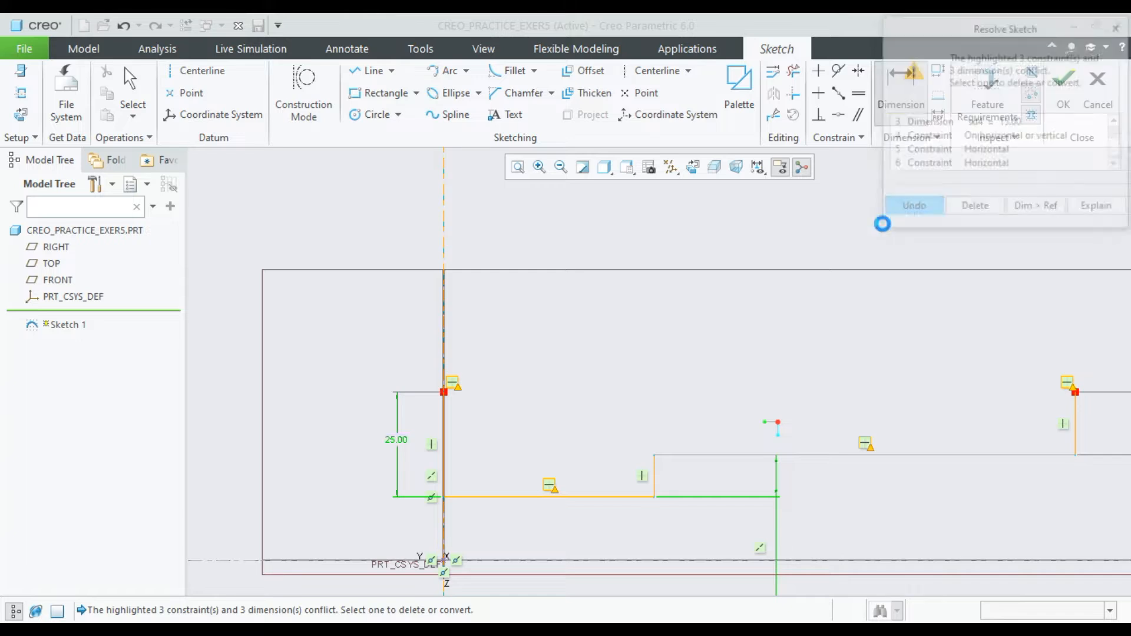
right_click(444, 417)
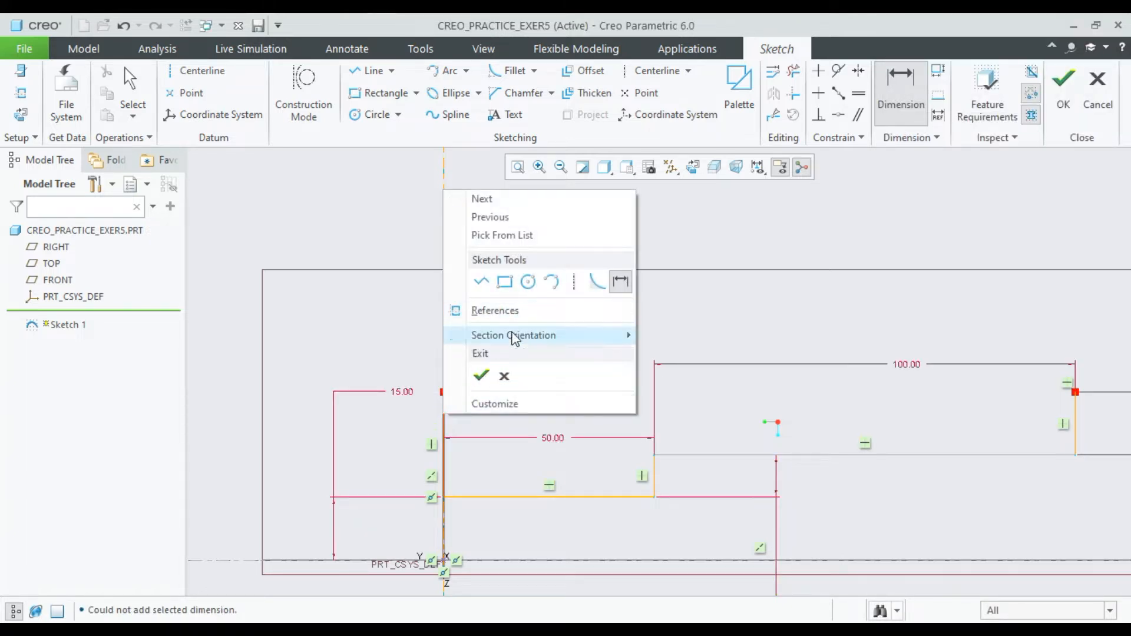
click(554, 352)
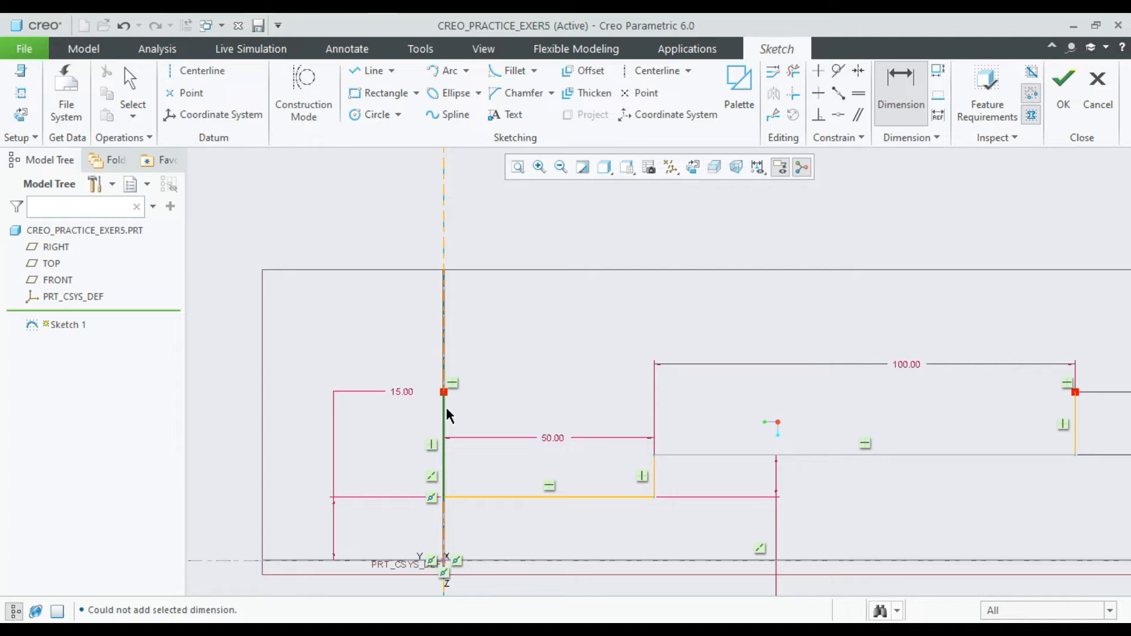
middle_click(479, 399)
middle_click(526, 363)
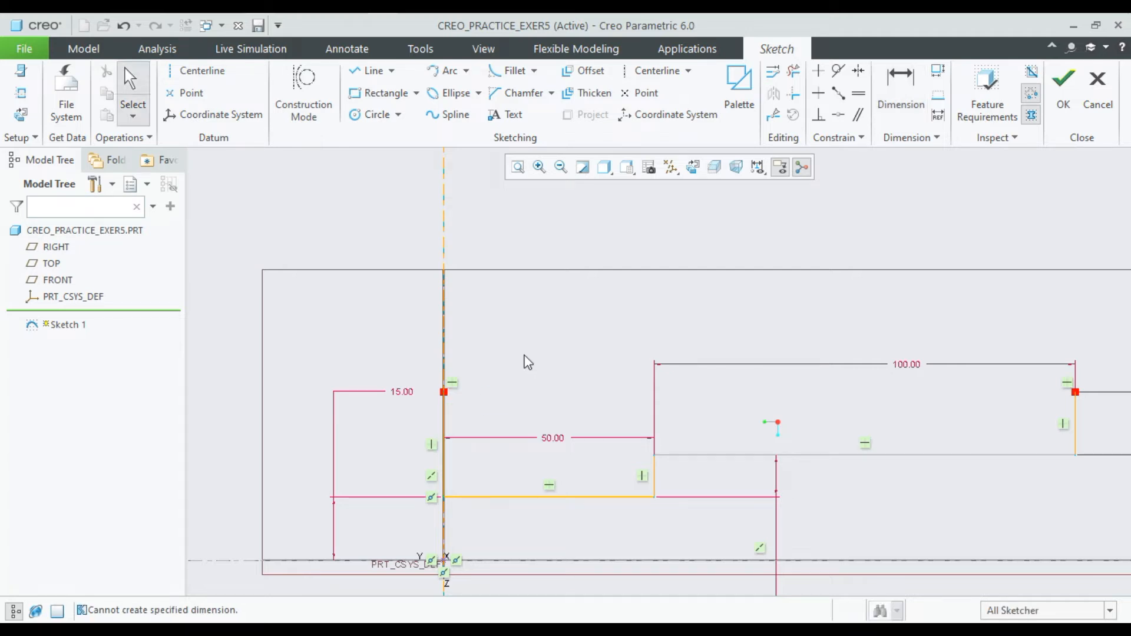
Delete the vertical line on the centerline and redraw it about 14 long upward from the chain's start point.
click(445, 419)
key(Delete)
click(372, 71)
click(444, 497)
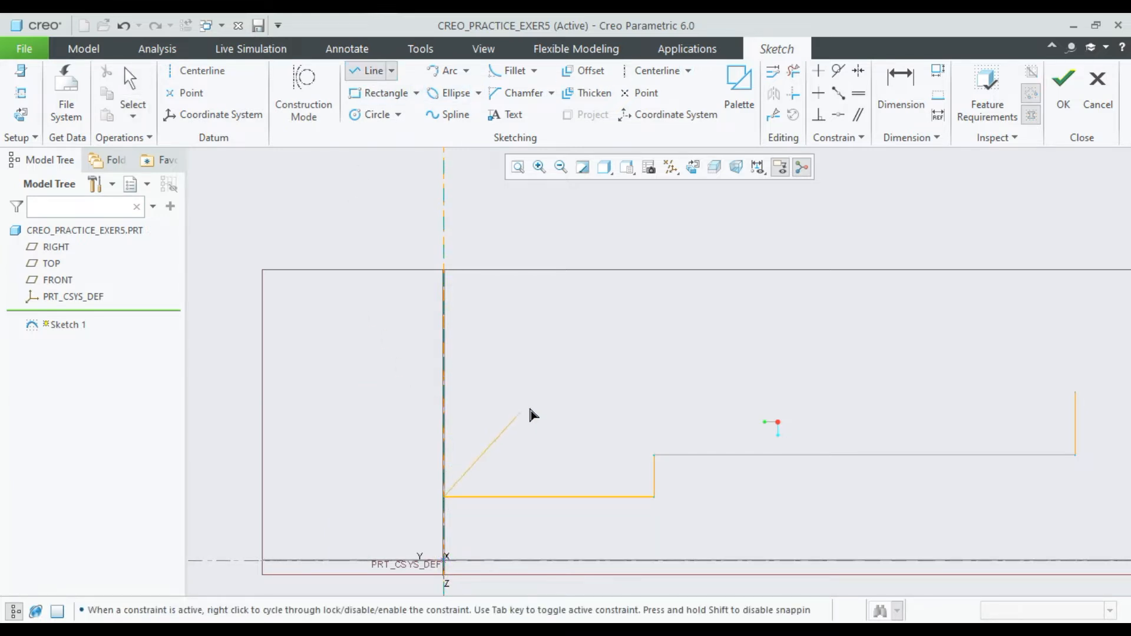
click(443, 440)
middle_click(443, 440)
middle_click(506, 399)
middle_click(506, 399)
Set the length of the redrawn vertical line on the centerline to 20.
scroll(417, 467, down, 2)
click(414, 478)
double_click(414, 479)
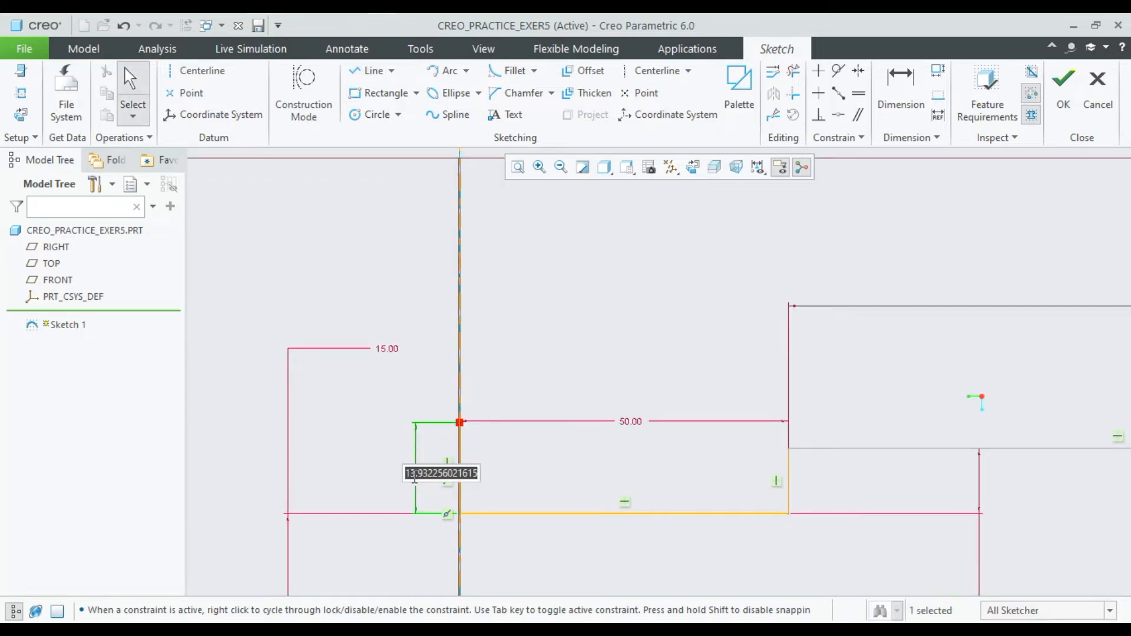
text(20)
key(Return)
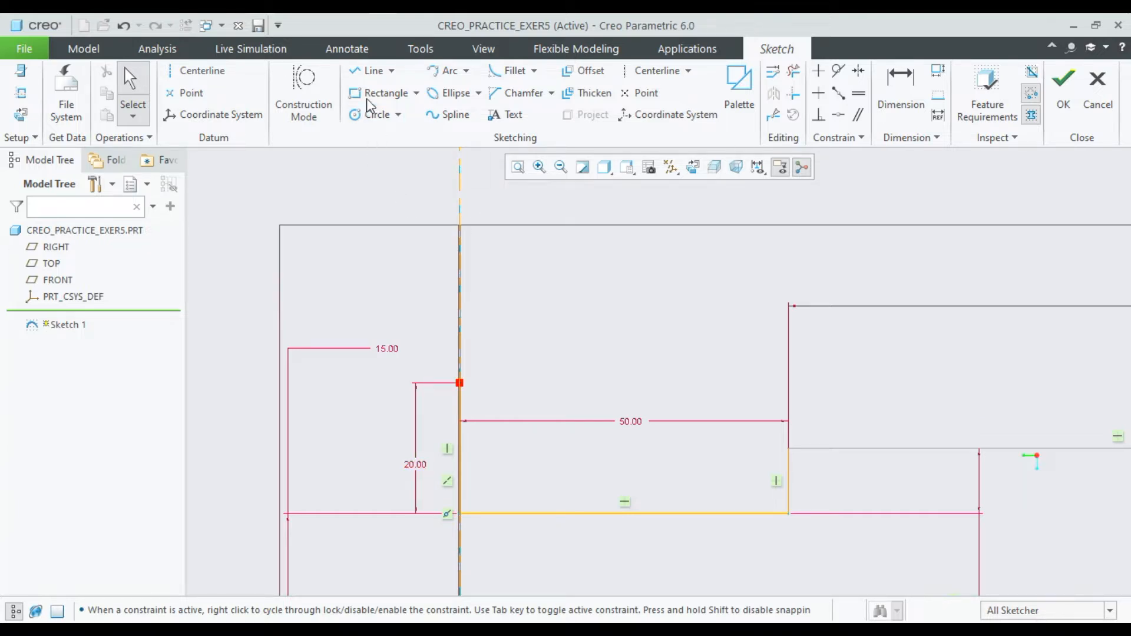
Draw a horizontal line from the upper end of the centerline segment toward the profile's interior and set its length to 10.
click(371, 71)
click(459, 383)
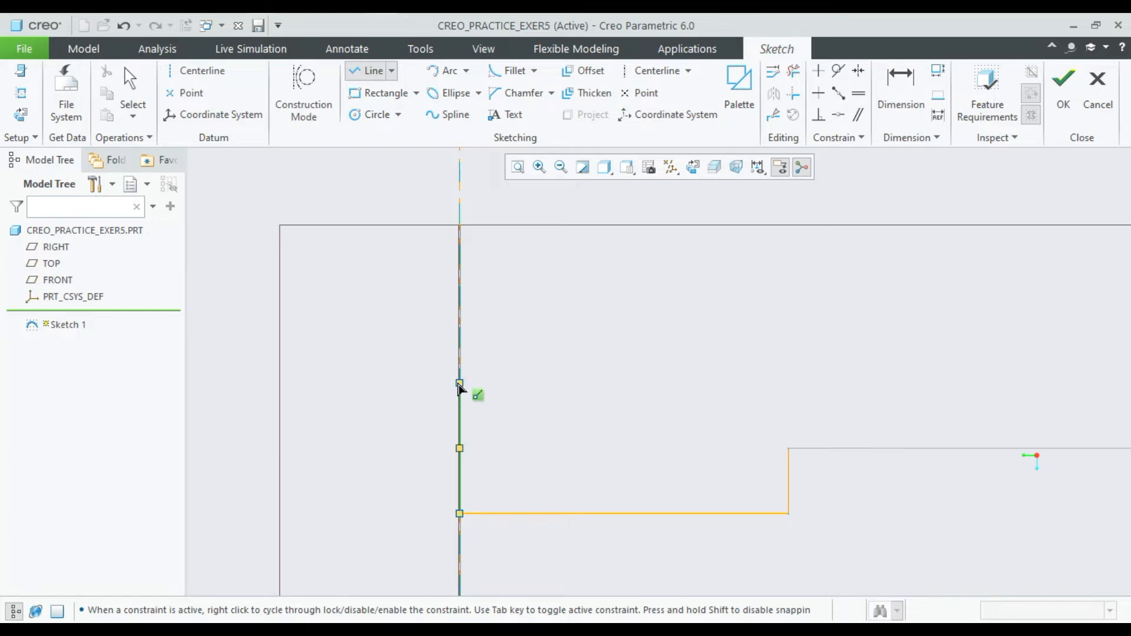
click(515, 382)
middle_click(520, 327)
double_click(483, 340)
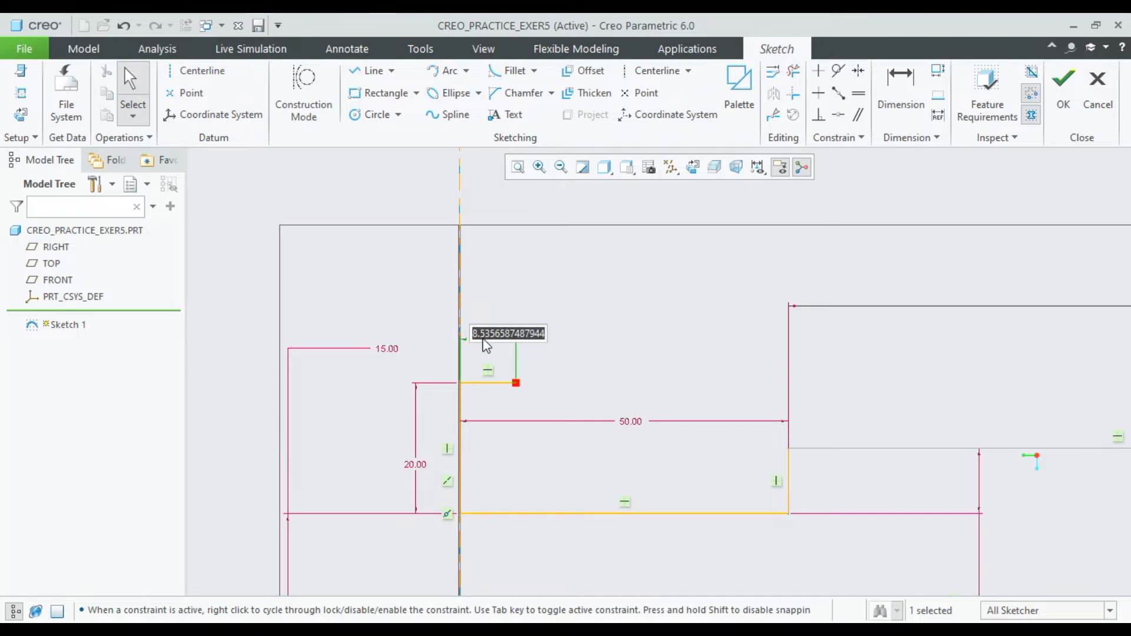
text(10)
key(Return)
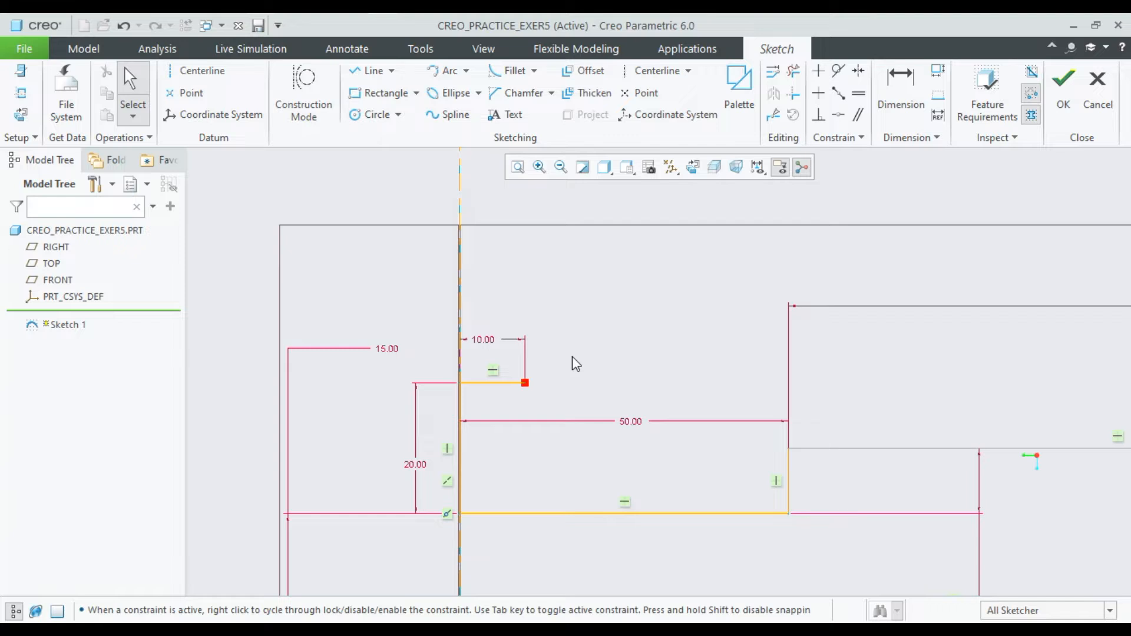
Draw a vertical line down from the free end of the 10 horizontal line and set its length to 10.
click(371, 71)
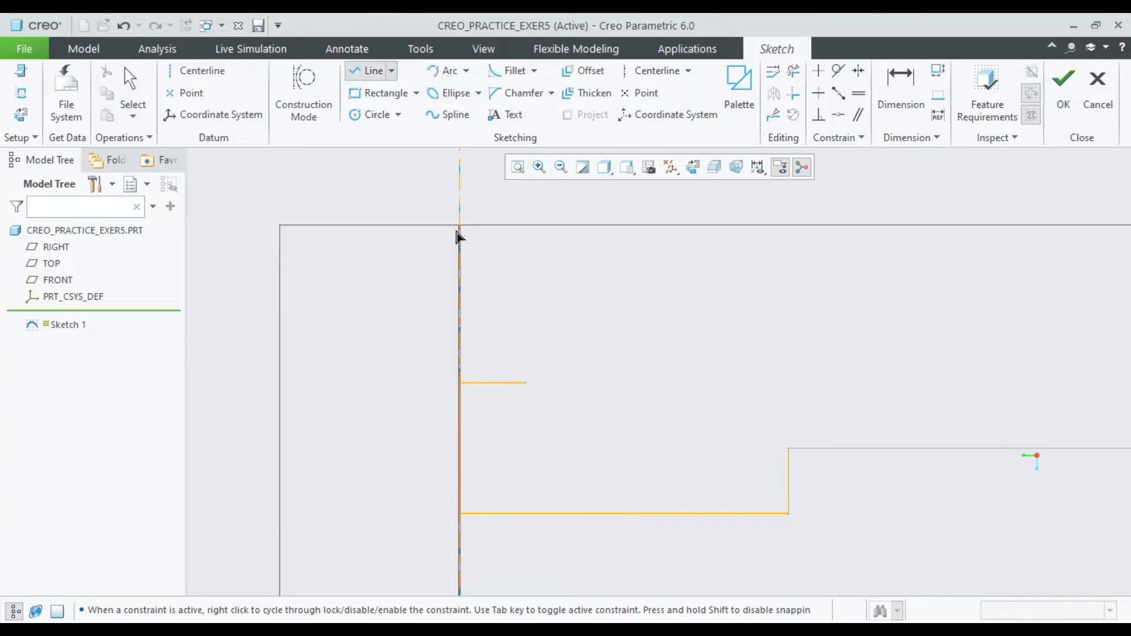
click(525, 383)
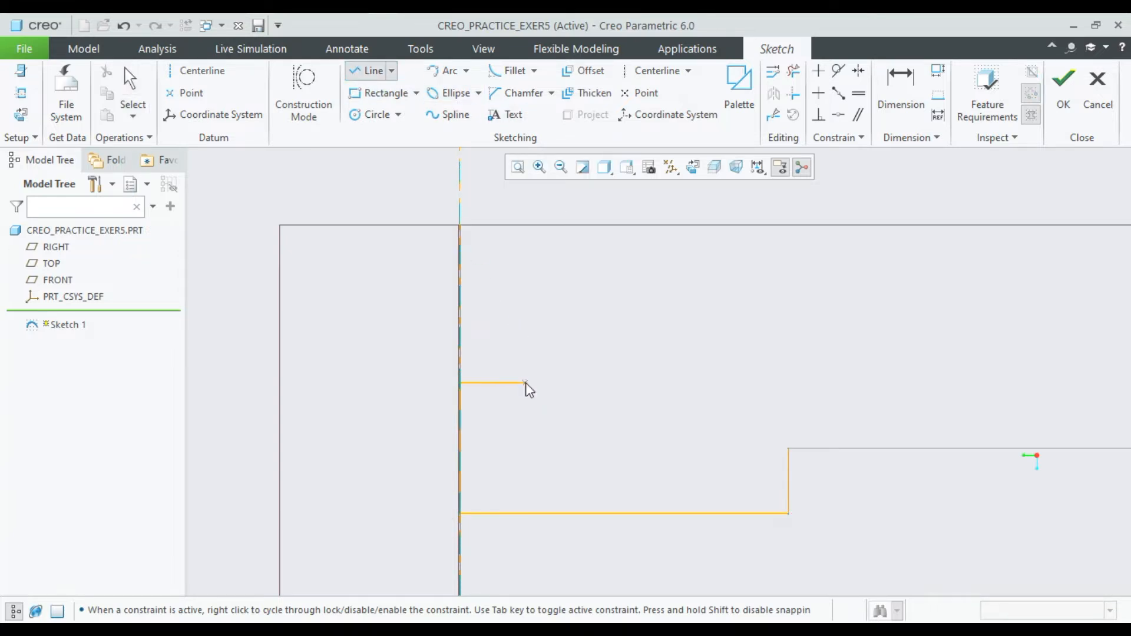
click(528, 430)
middle_click(623, 353)
middle_click(623, 353)
double_click(568, 399)
text(10)
click(643, 364)
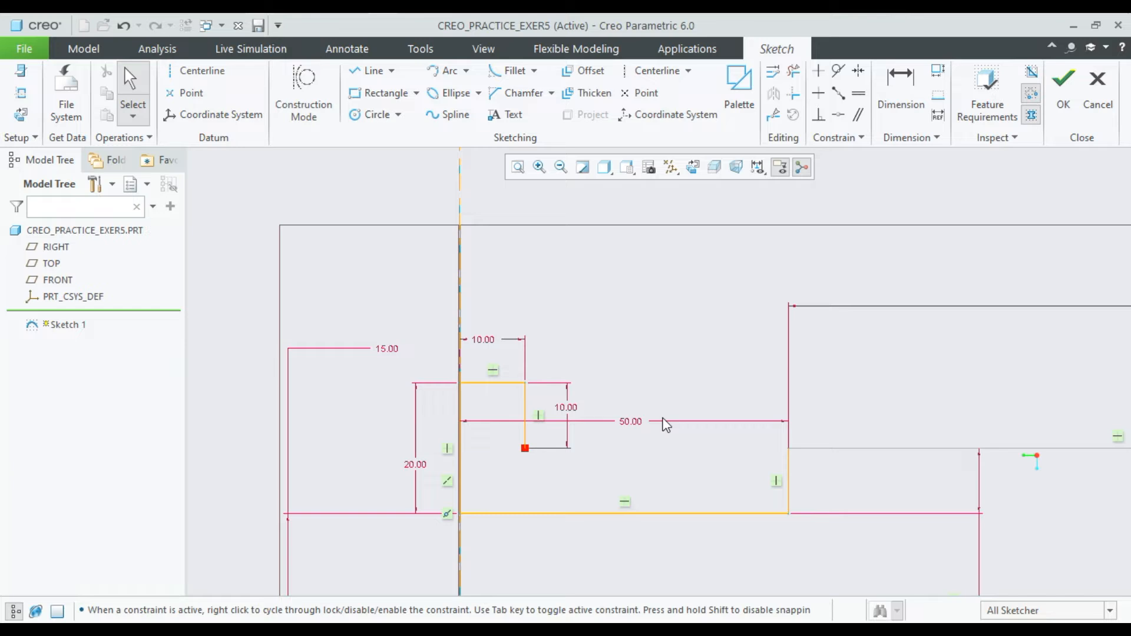
Draw a horizontal line away from the centerline at the lower end of the 10 vertical line and set its length to 5.
click(358, 70)
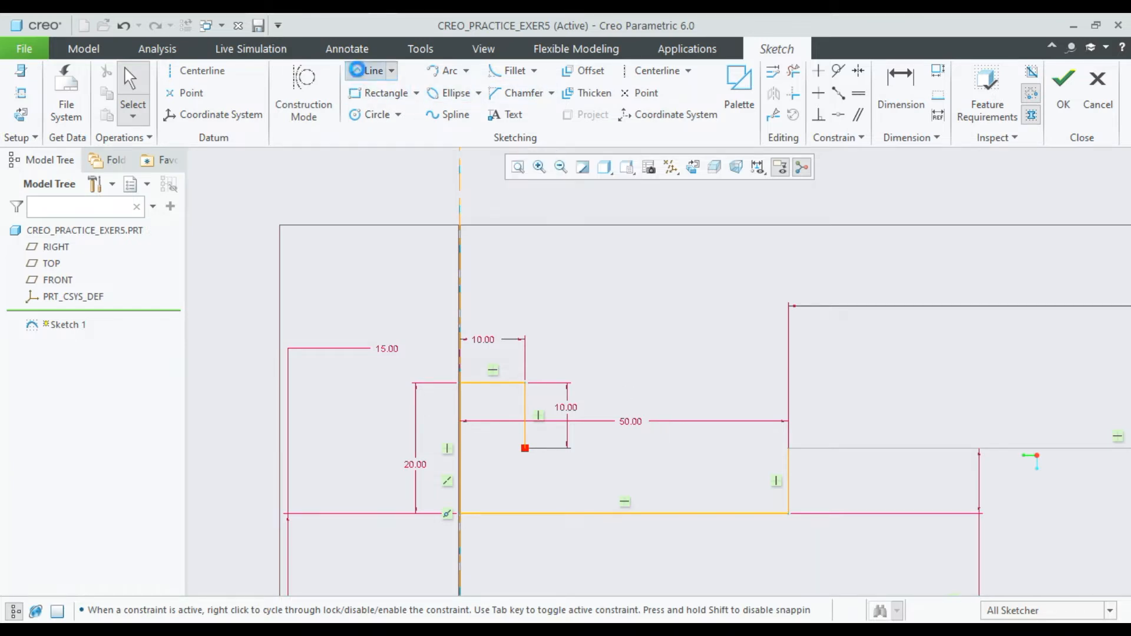
click(530, 454)
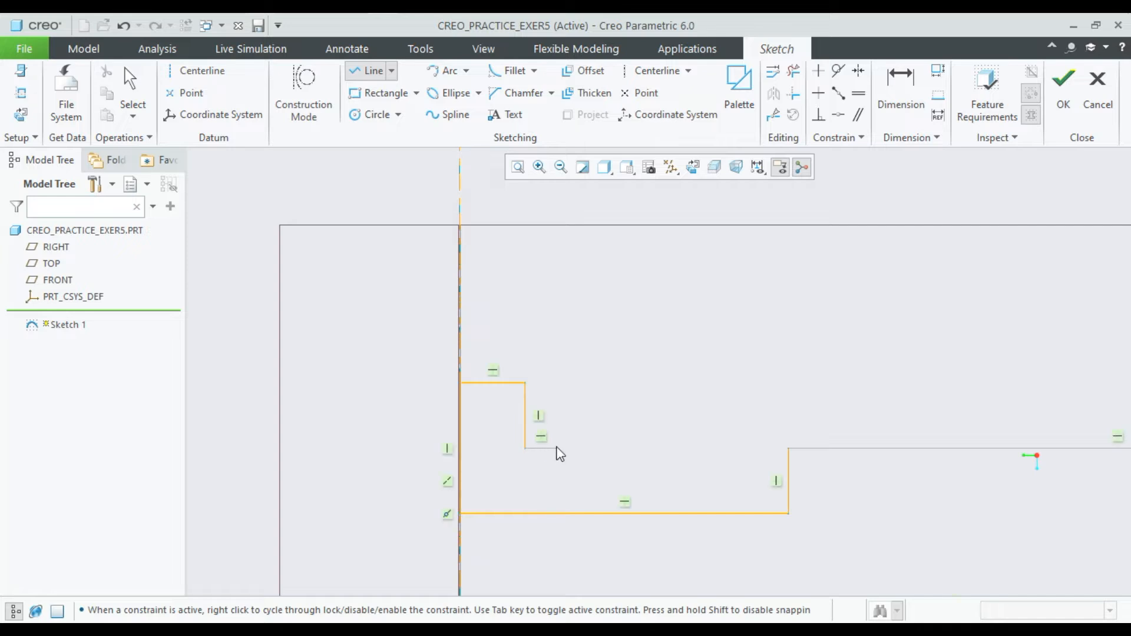
middle_click(571, 425)
scroll(571, 426, down, 3)
double_click(503, 384)
text(5)
key(Return)
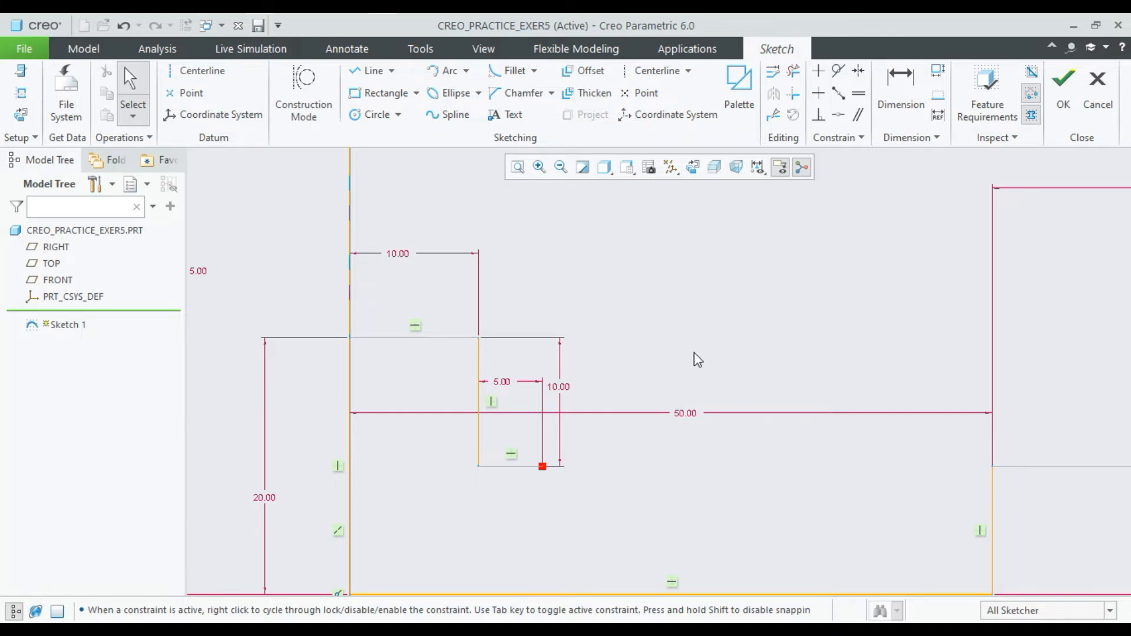
Draw a tangent quarter arc of about 4.4 radius curving up from the free end of the 5 horizontal line.
click(442, 71)
click(542, 466)
click(599, 409)
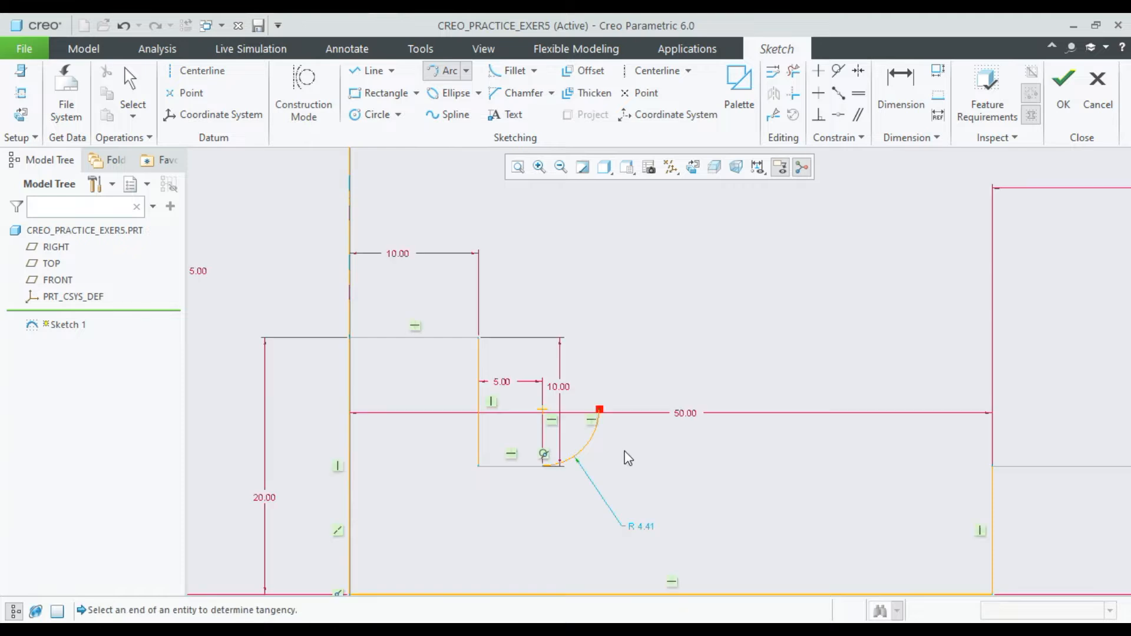
middle_click(626, 457)
Set the tangent arc's radius to 10.
double_click(647, 527)
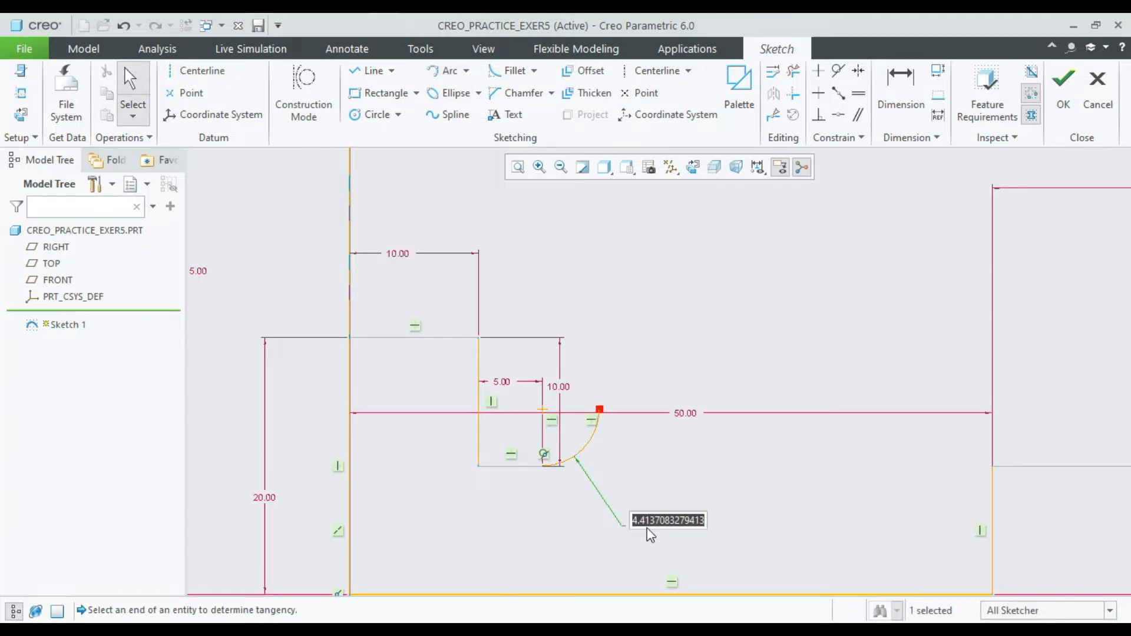
text(10)
key(Return)
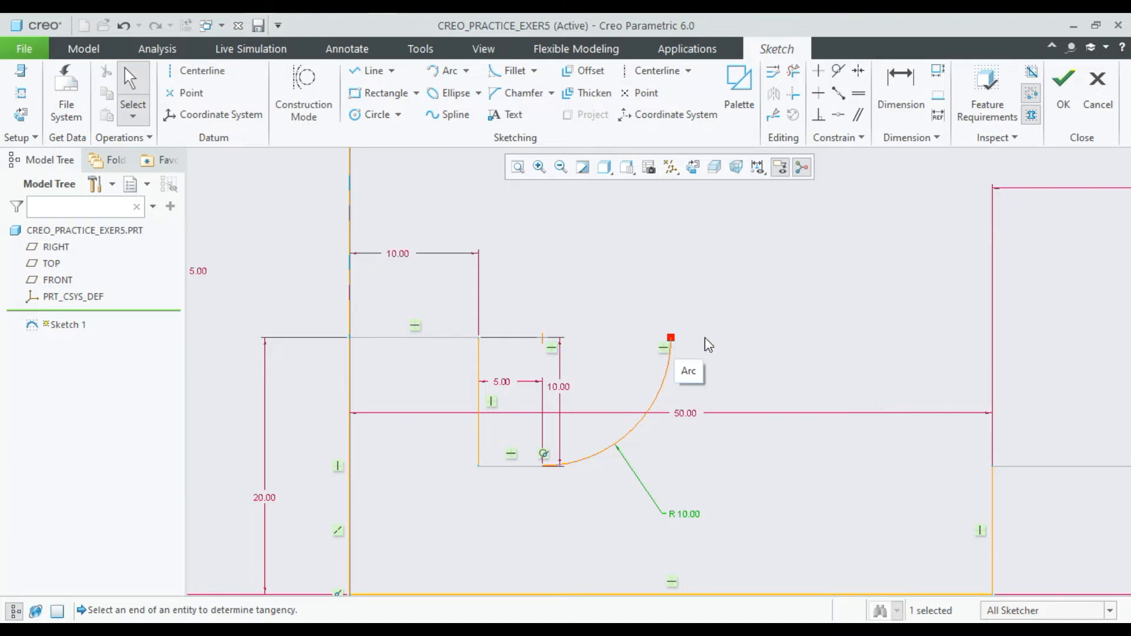
Try to dimension the arc from its center and move its free end, and undo the radius change.
click(886, 95)
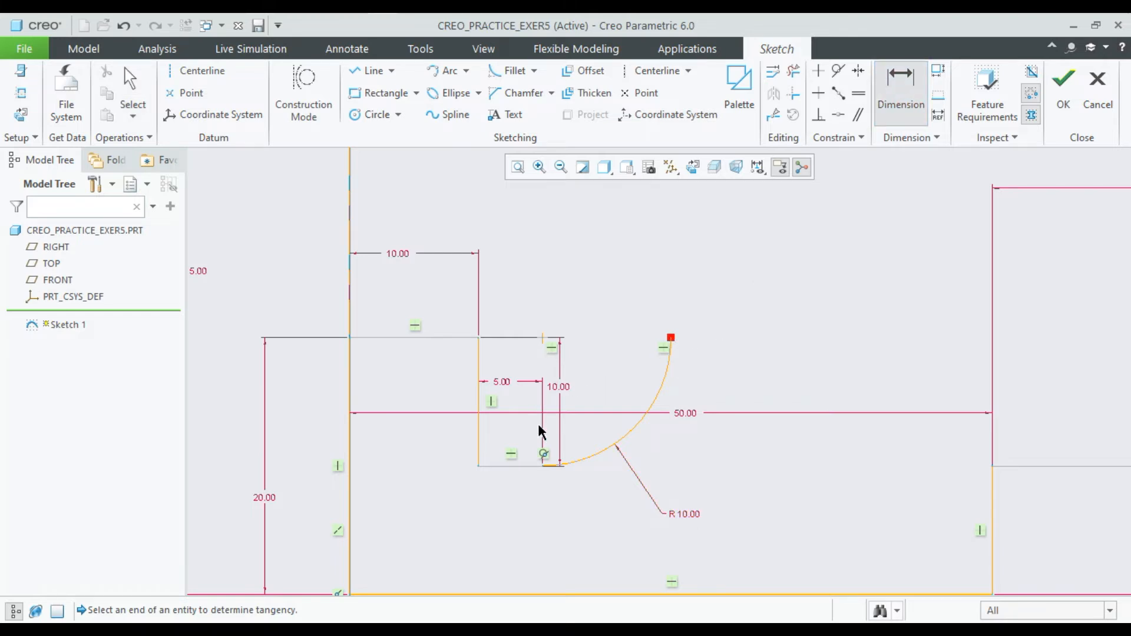
click(543, 339)
middle_click(593, 342)
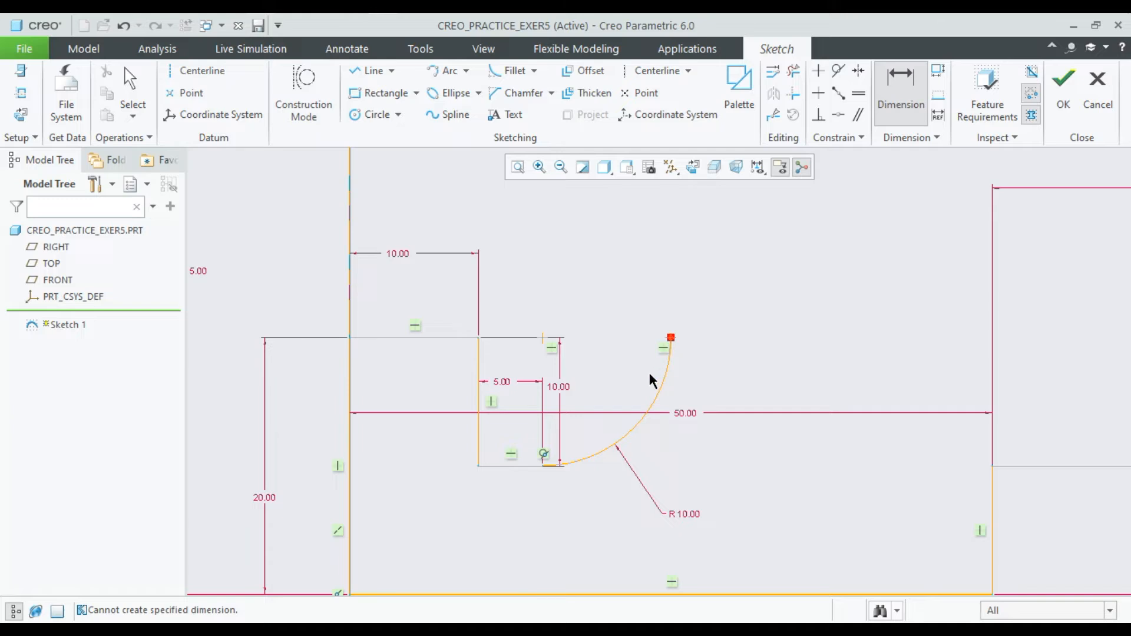
middle_click(707, 383)
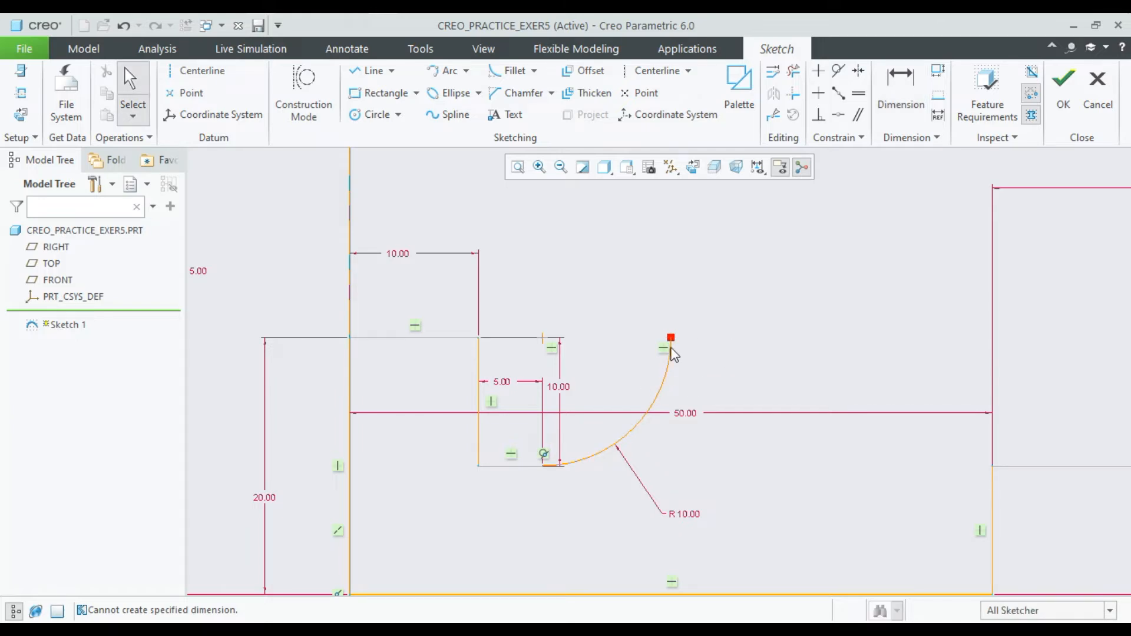
drag(671, 338, 689, 439)
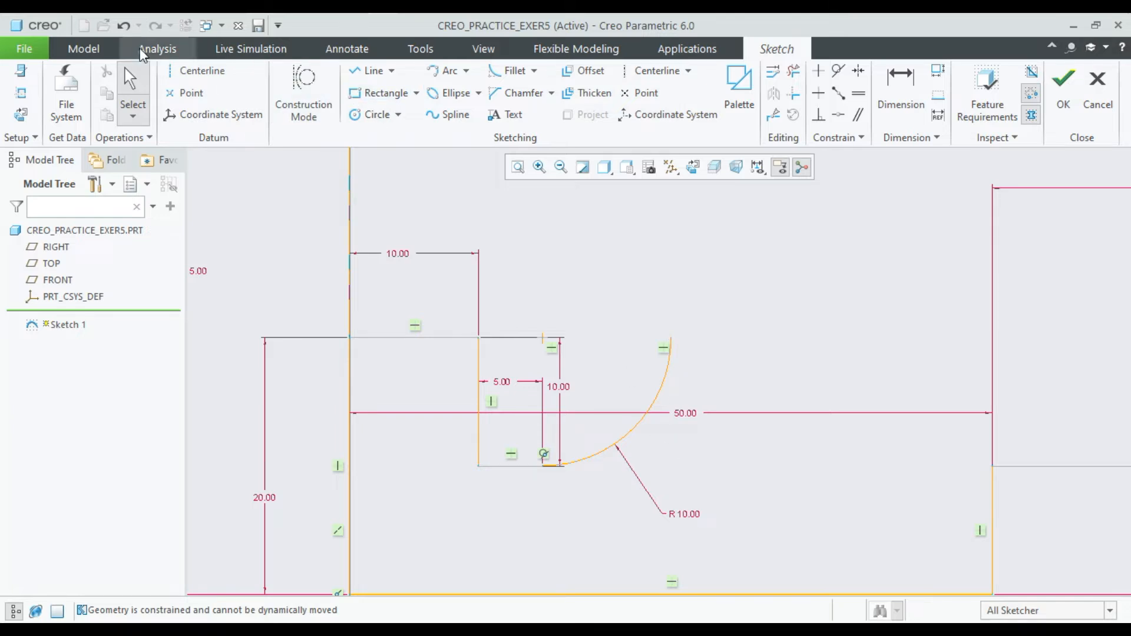
click(123, 27)
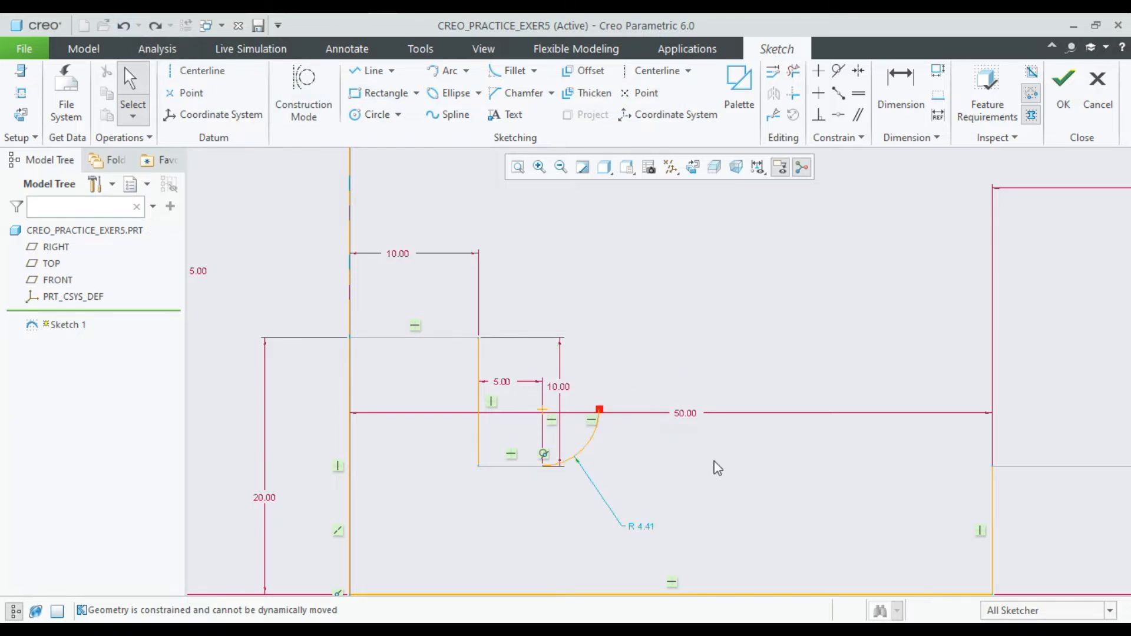
Set the tangent arc's radius to 5.
double_click(635, 528)
text(5)
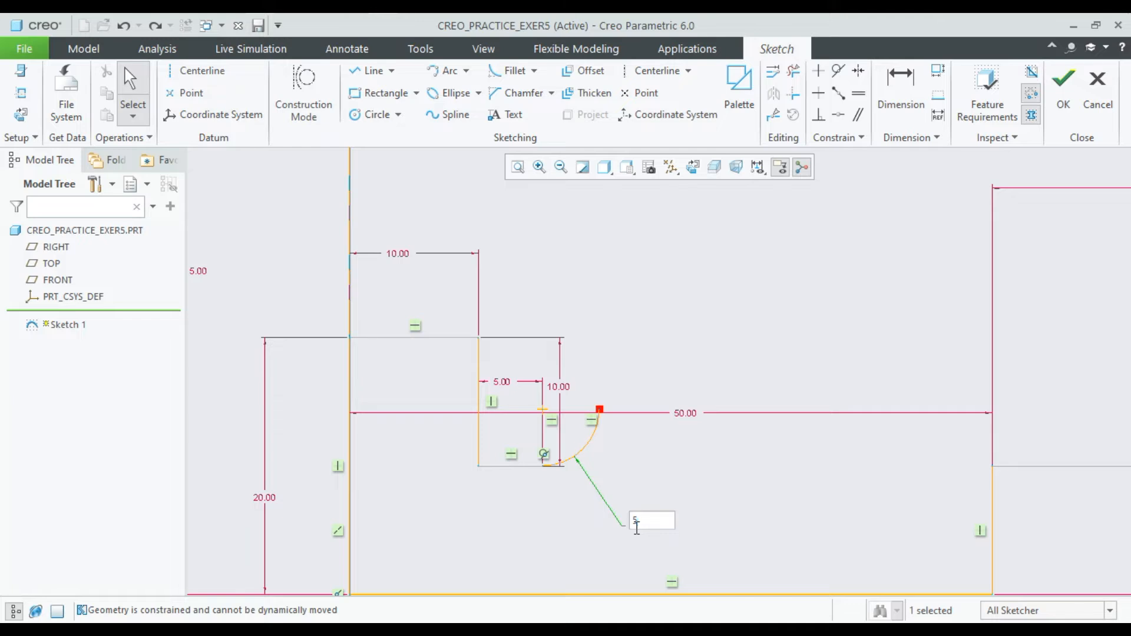
key(Return)
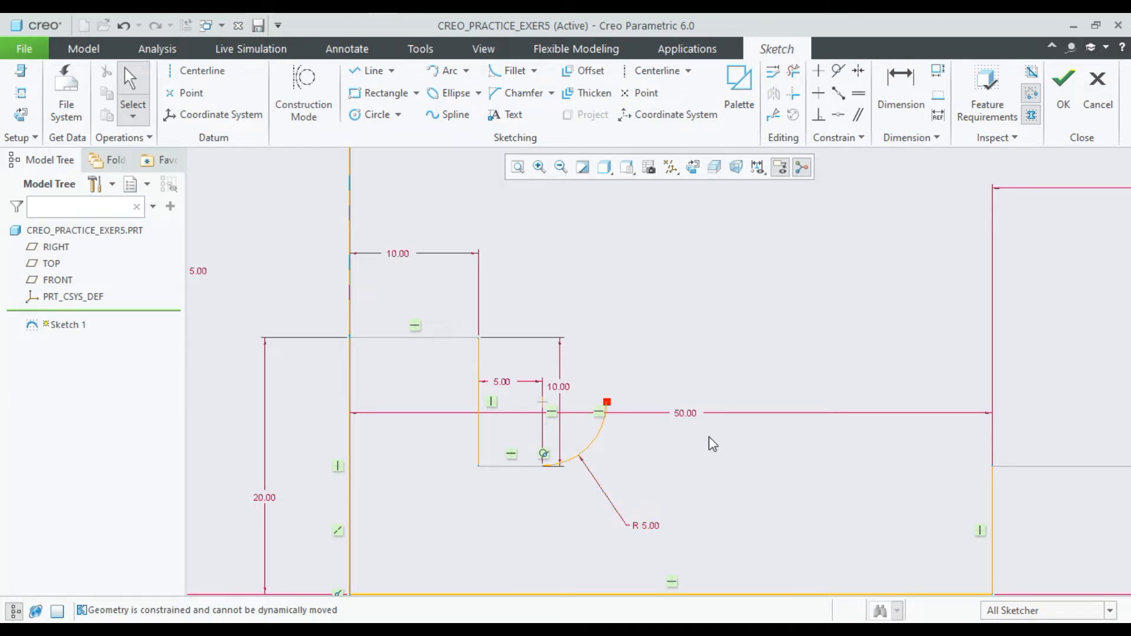
Draw a vertical line tangent to the arc from its free end, rising about 11 above the 10 horizontal line.
scroll(685, 451, down, 2)
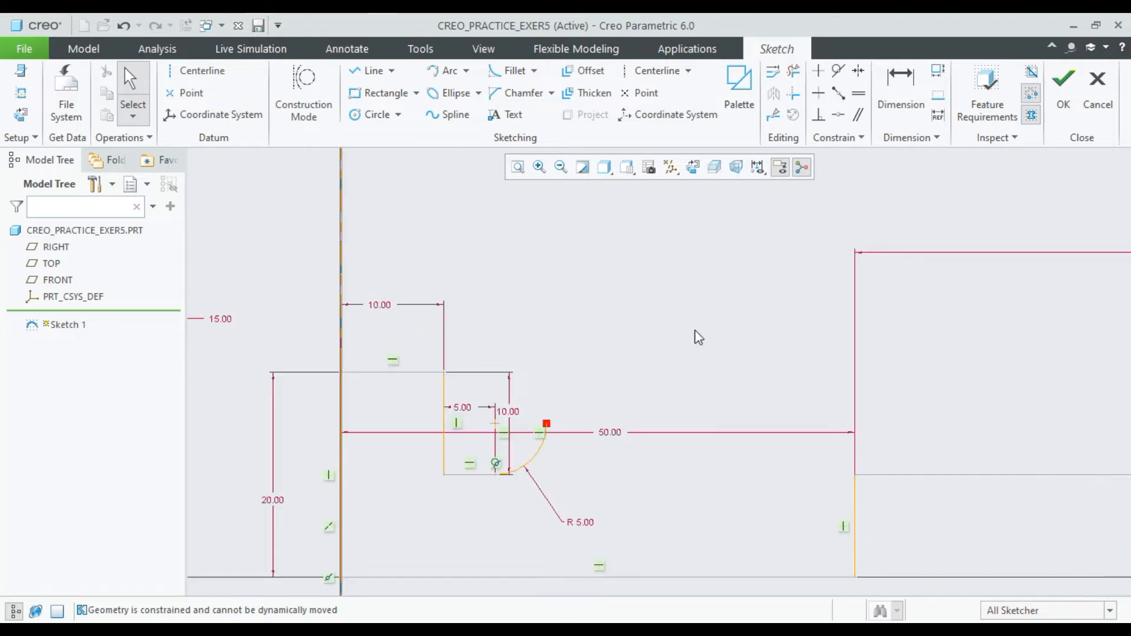
click(371, 70)
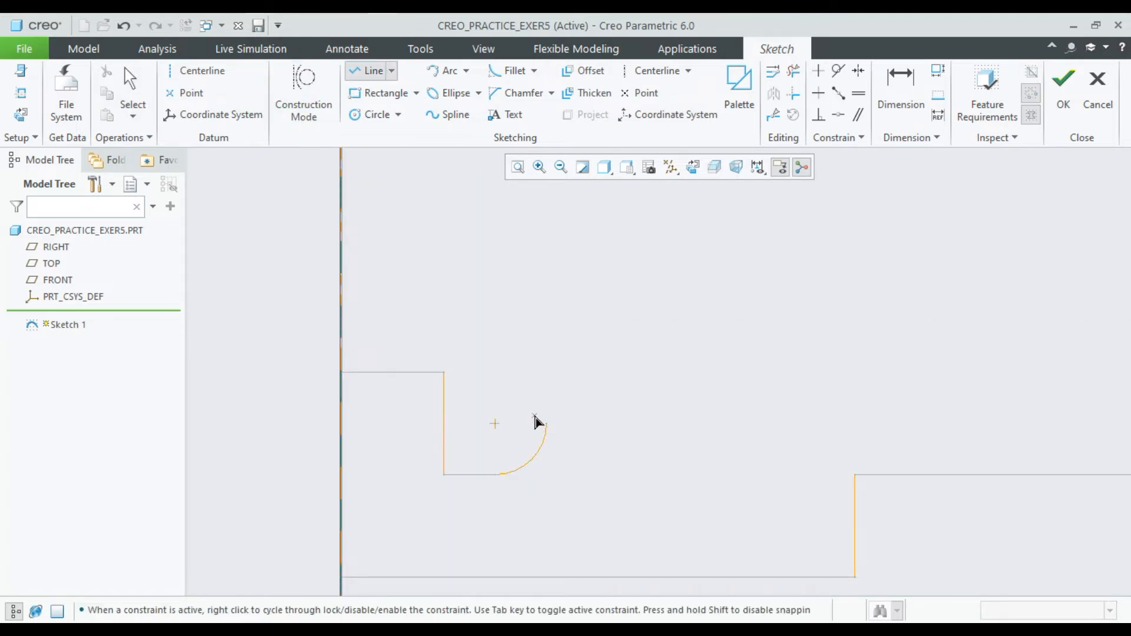
click(546, 423)
click(547, 263)
middle_click(593, 313)
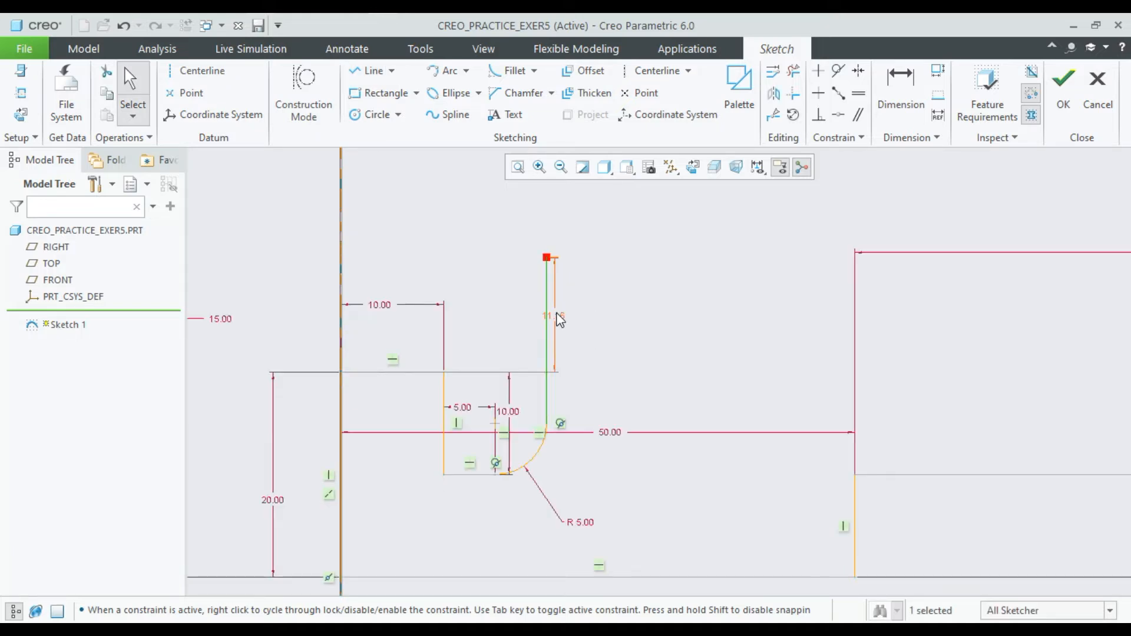
click(656, 347)
Set the height of the tangent vertical line's upper end above the 10 horizontal line to 21.3.
scroll(657, 349, down, 1)
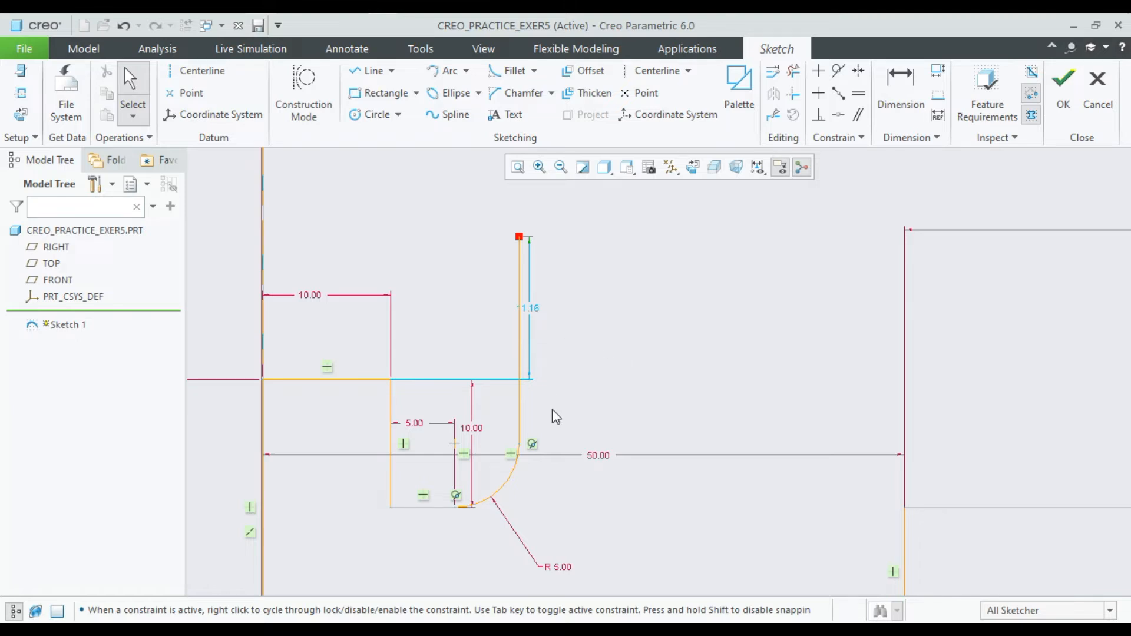
scroll(548, 429, down, 2)
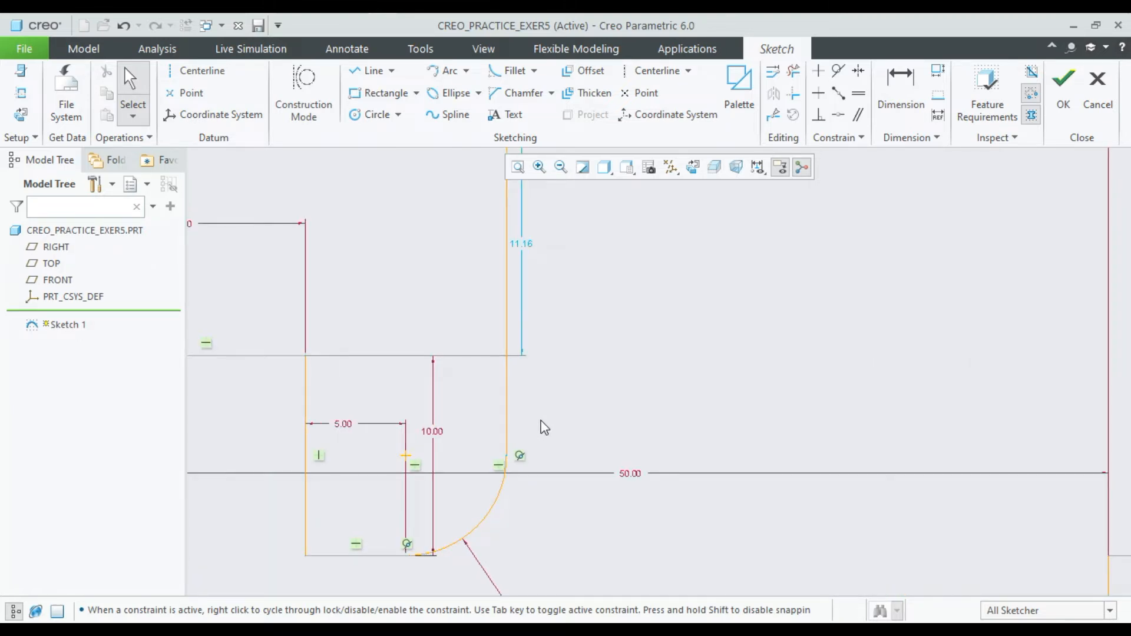
scroll(544, 427, up, 2)
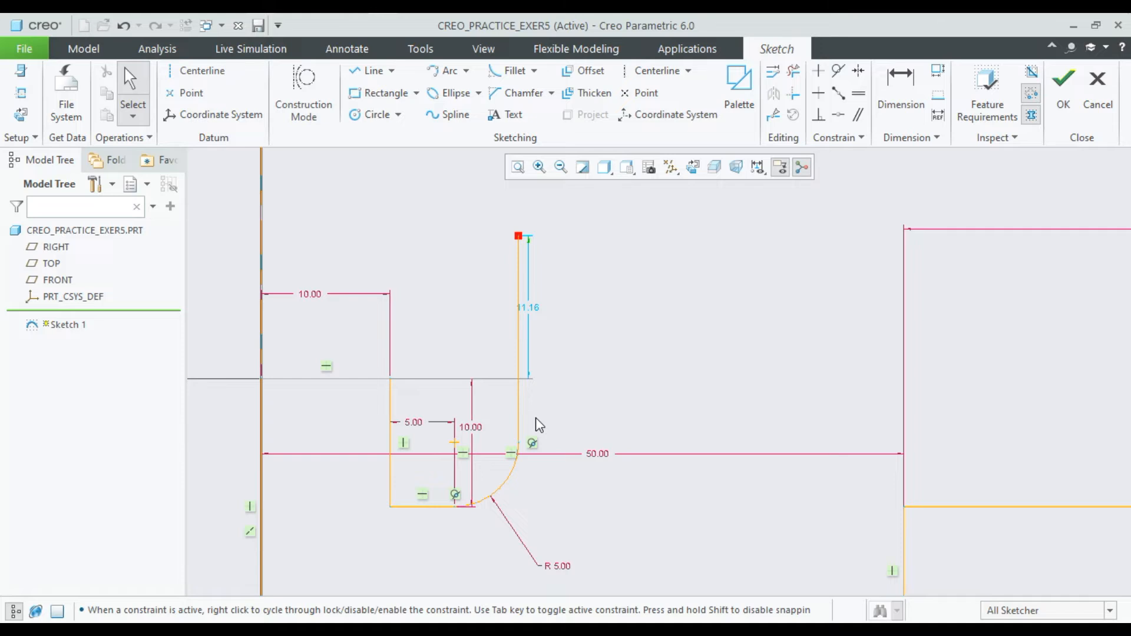
double_click(533, 309)
text(21.3)
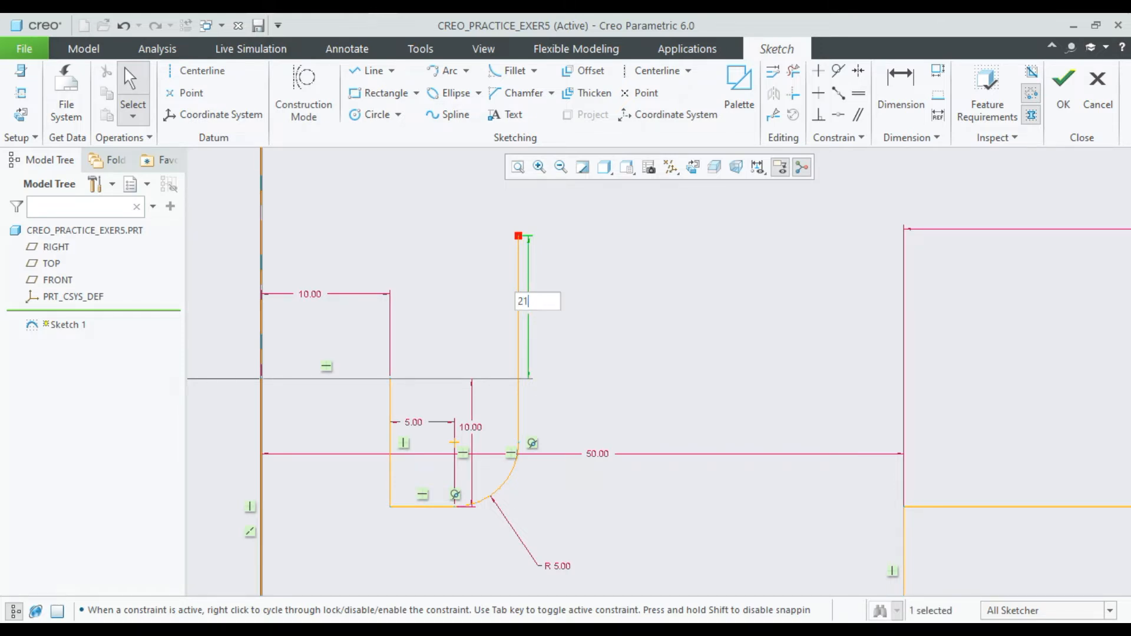
key(Return)
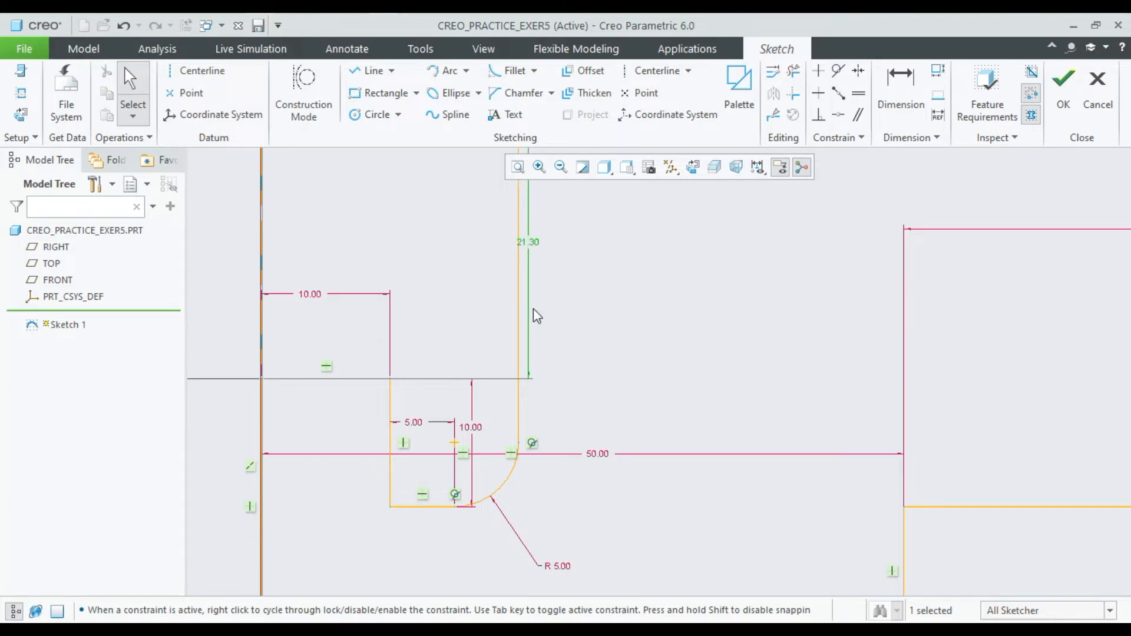
Reposition the 21.3 dimension between the centerline and the tangent vertical line so its text sits clear of the profile.
scroll(532, 308, down, 4)
click(651, 222)
scroll(652, 221, down, 2)
scroll(787, 203, up, 3)
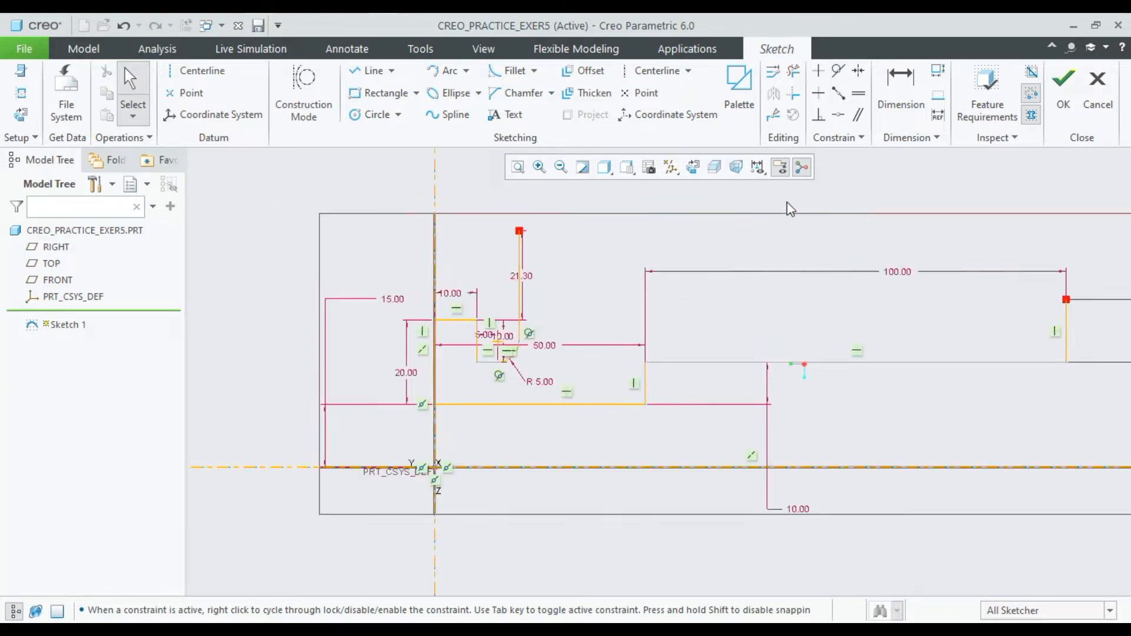
drag(370, 327, 318, 308)
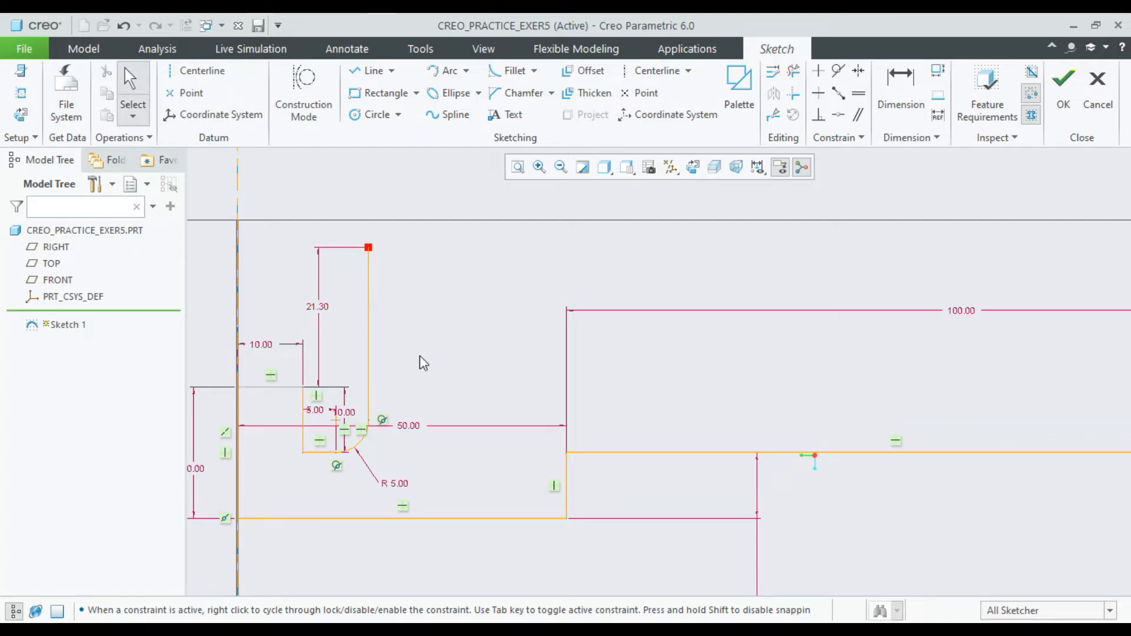
Draw a sloped line from the tangent vertical line's upper end, about 31.5 across and at about 115 degrees to that line.
scroll(419, 357, down, 1)
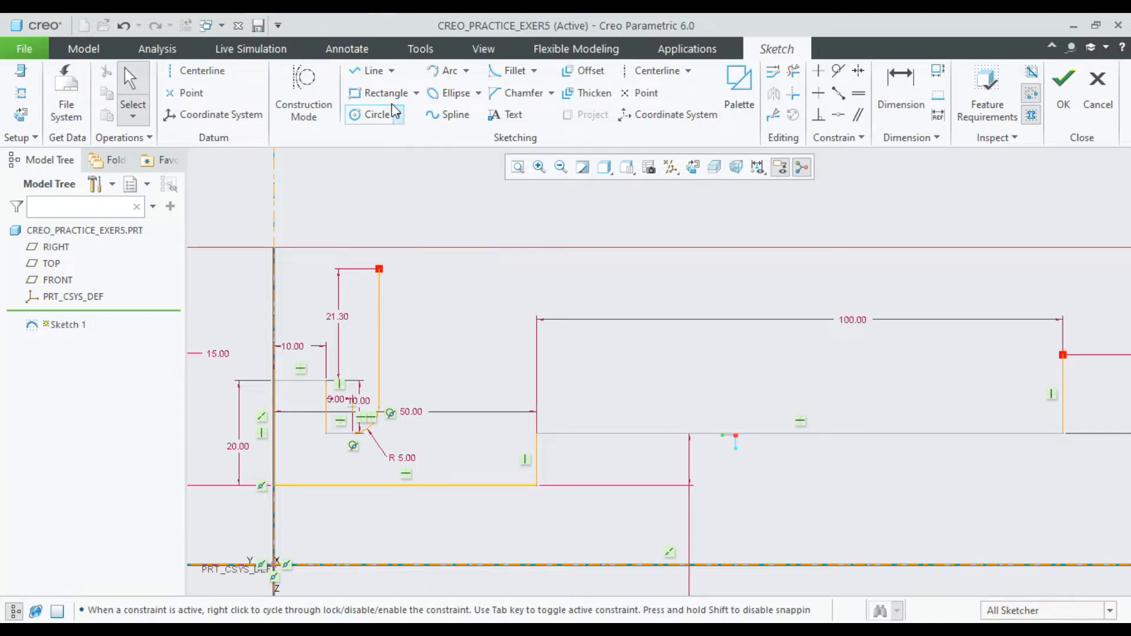
click(370, 70)
click(379, 269)
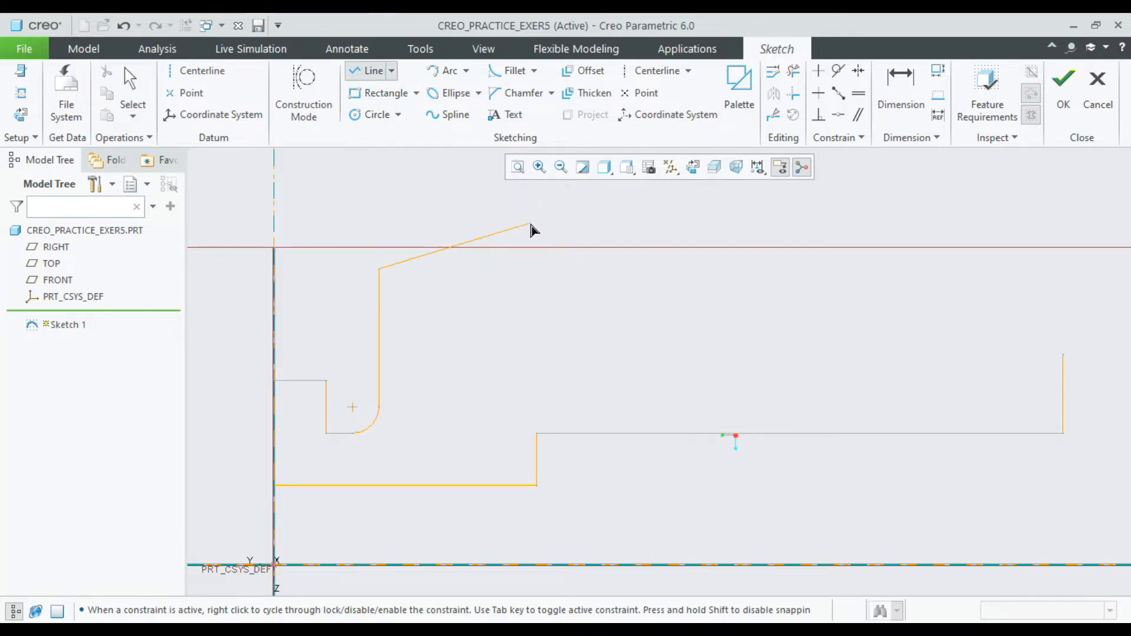
scroll(530, 227, down, 2)
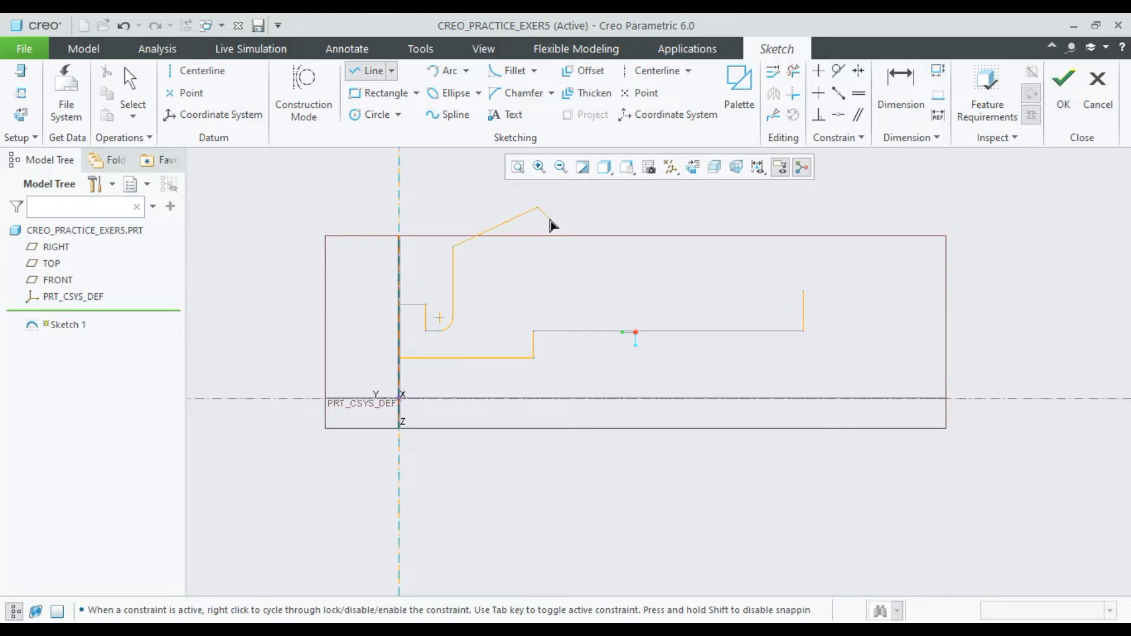
click(537, 208)
middle_click(537, 207)
scroll(537, 210, up, 2)
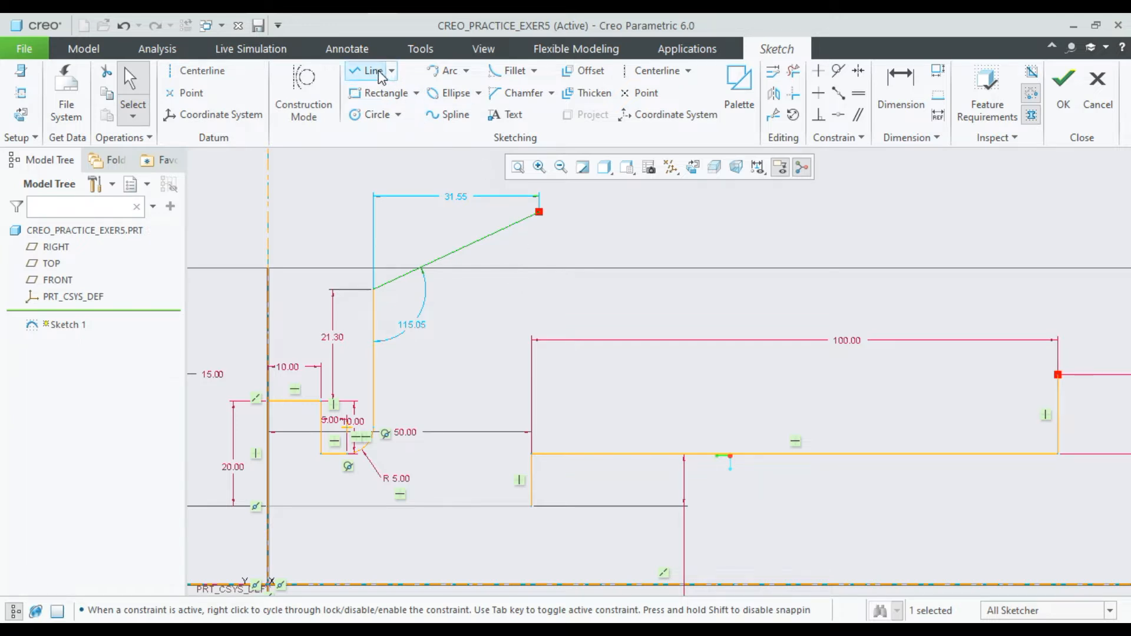
Draw a horizontal line about 22.7 long from the sloped line's upper end, heading away from the vertical centerline.
click(354, 71)
click(538, 211)
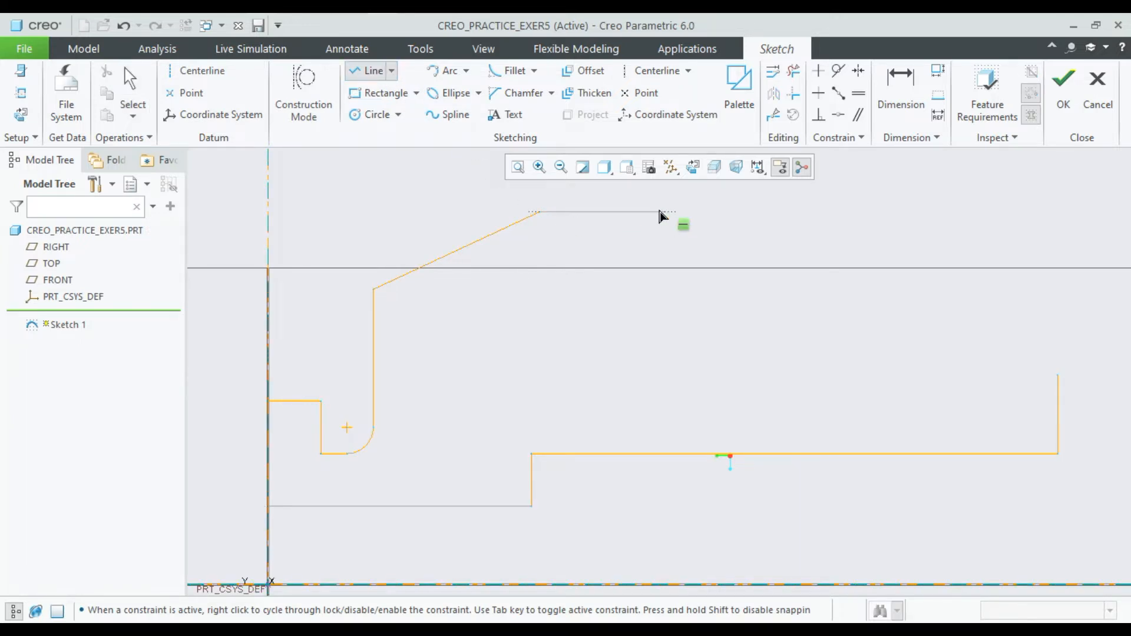
click(658, 212)
middle_click(691, 229)
middle_click(691, 229)
scroll(691, 229, down, 1)
scroll(675, 231, up, 4)
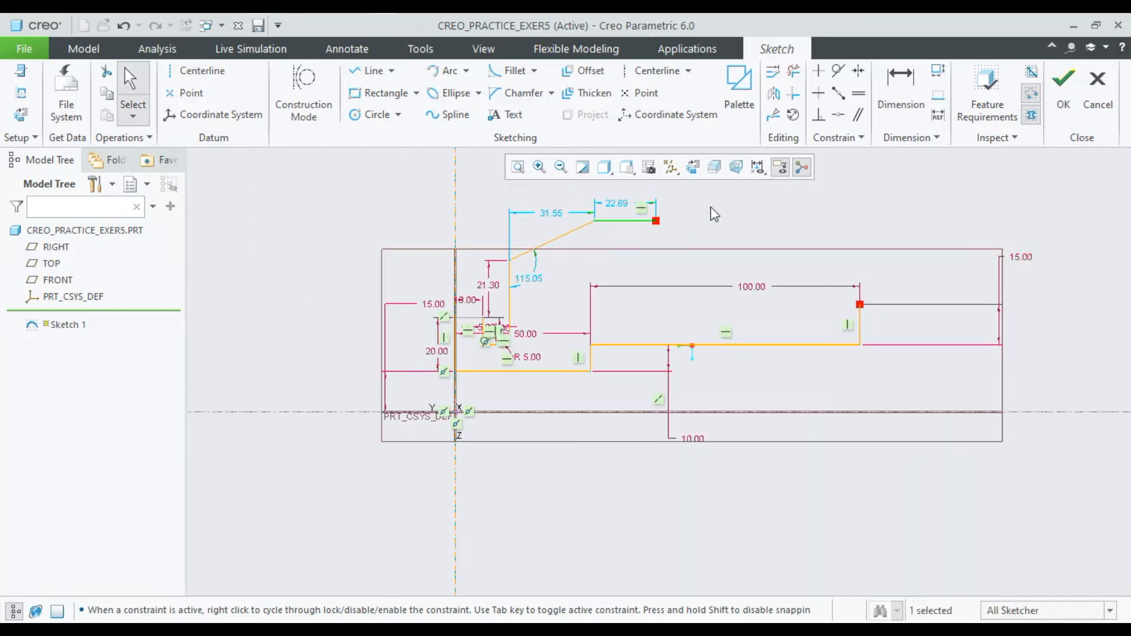
Dimension the angle between the sloped line and the upper horizontal line as 146 degrees.
scroll(712, 203, down, 4)
click(901, 94)
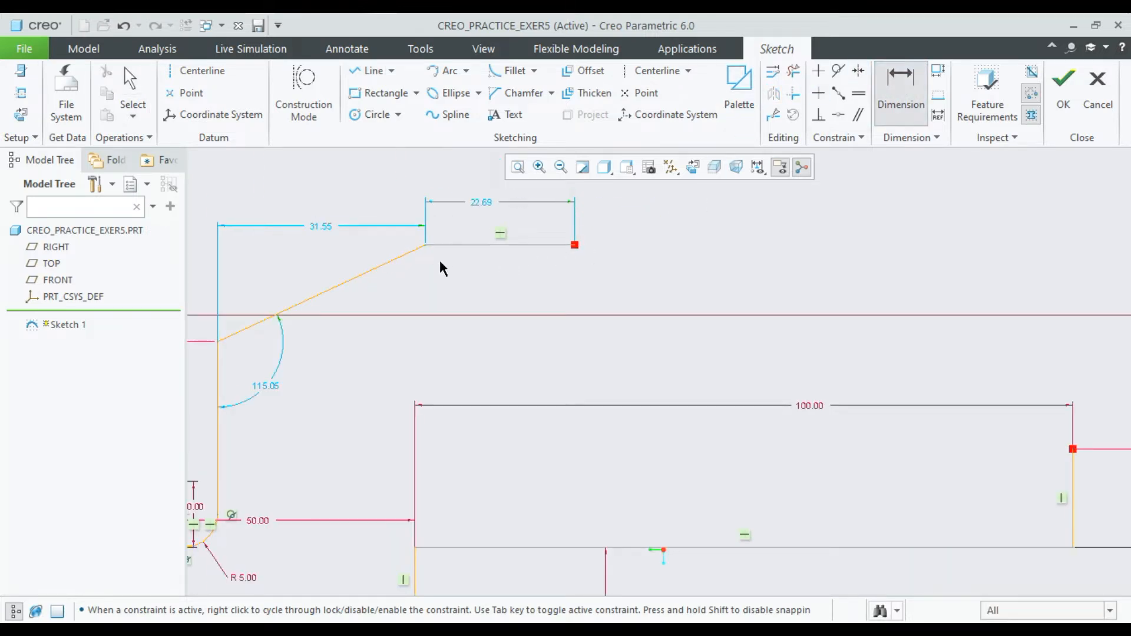
click(411, 255)
click(478, 242)
middle_click(461, 268)
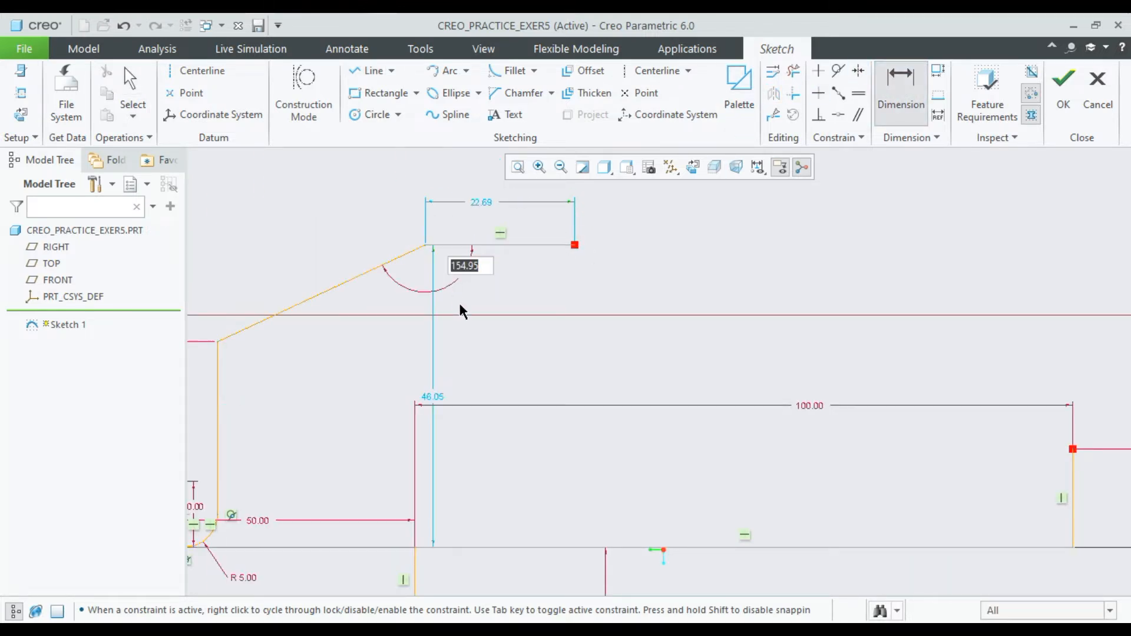
text(146)
key(Return)
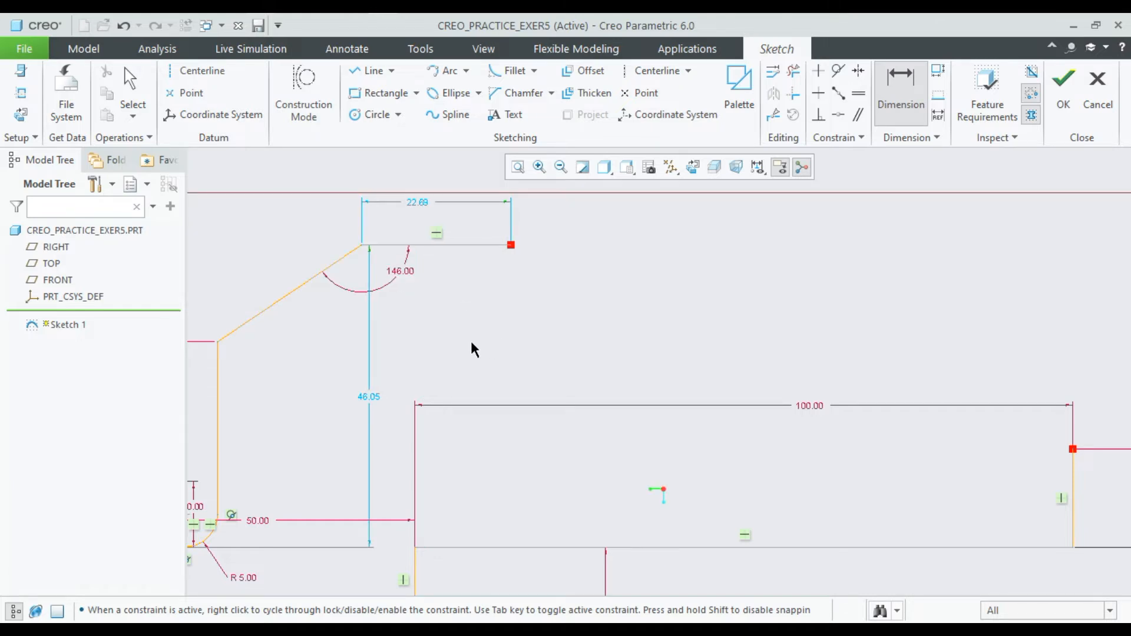
Set the length of the horizontal line above the sloped line to 15.
double_click(422, 202)
text(15)
key(Return)
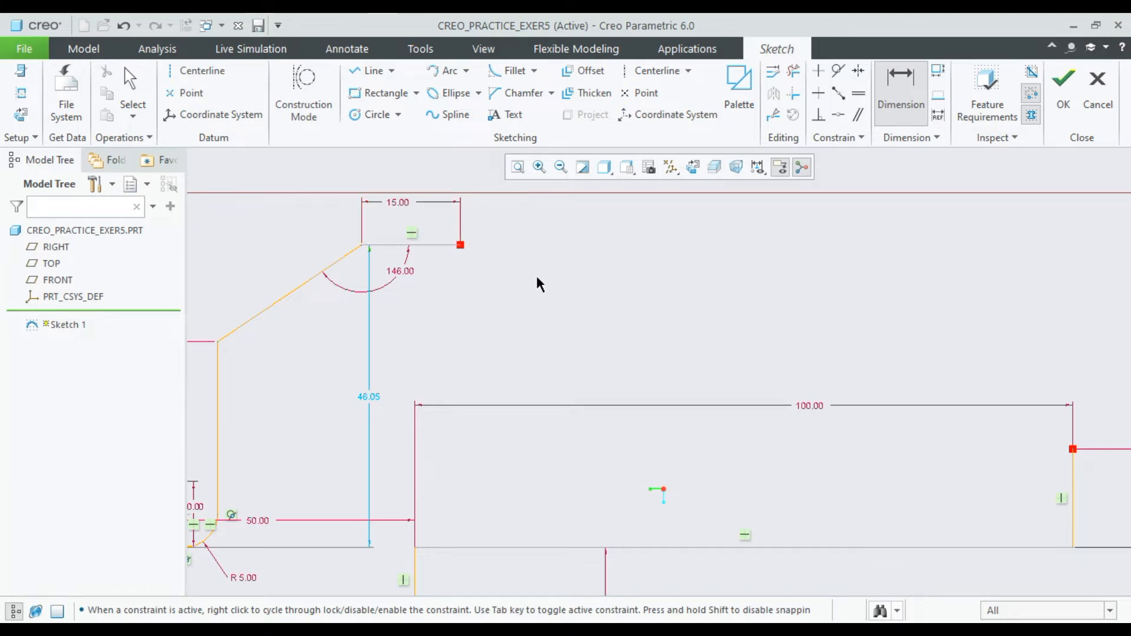
Dimension the sloped line's length along its direction as 18.
scroll(537, 279, up, 2)
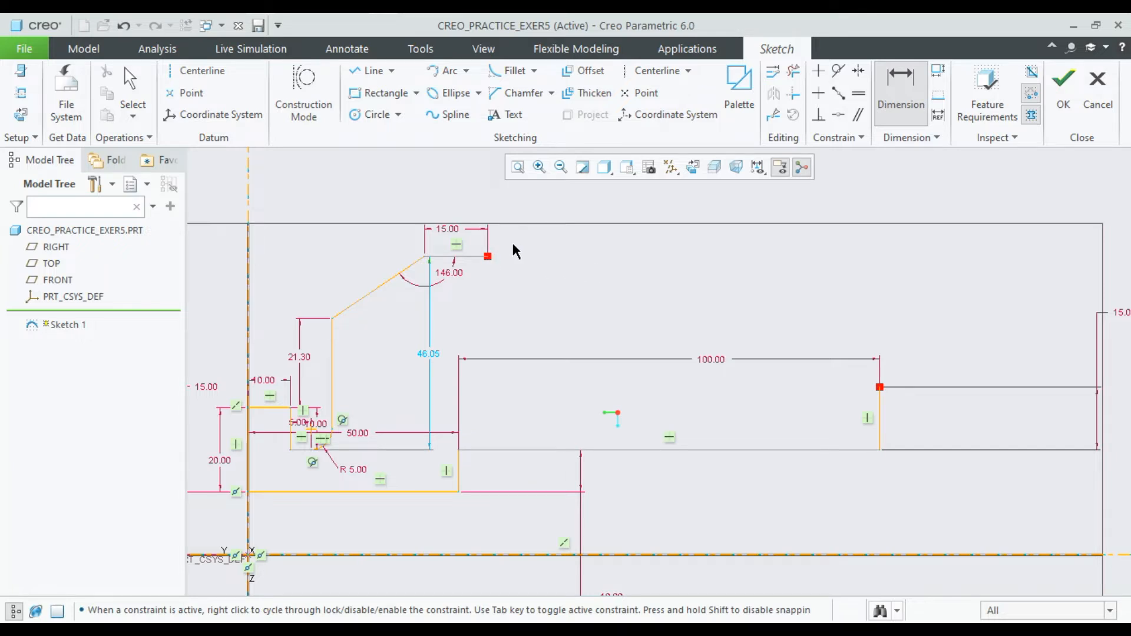
click(353, 304)
middle_click(308, 257)
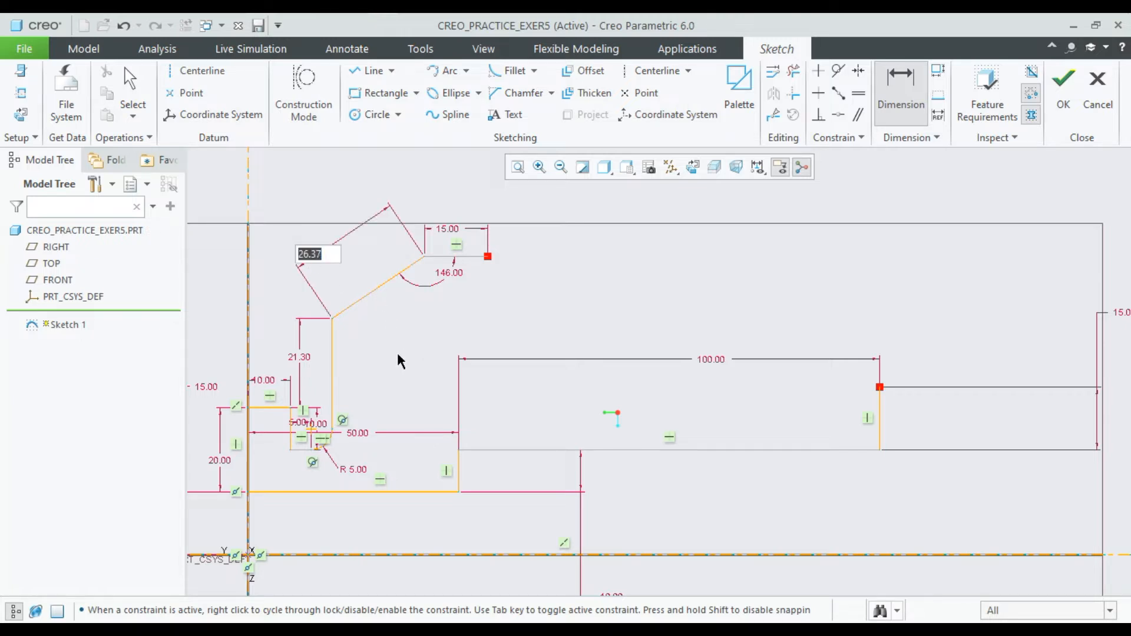
text(18)
key(Return)
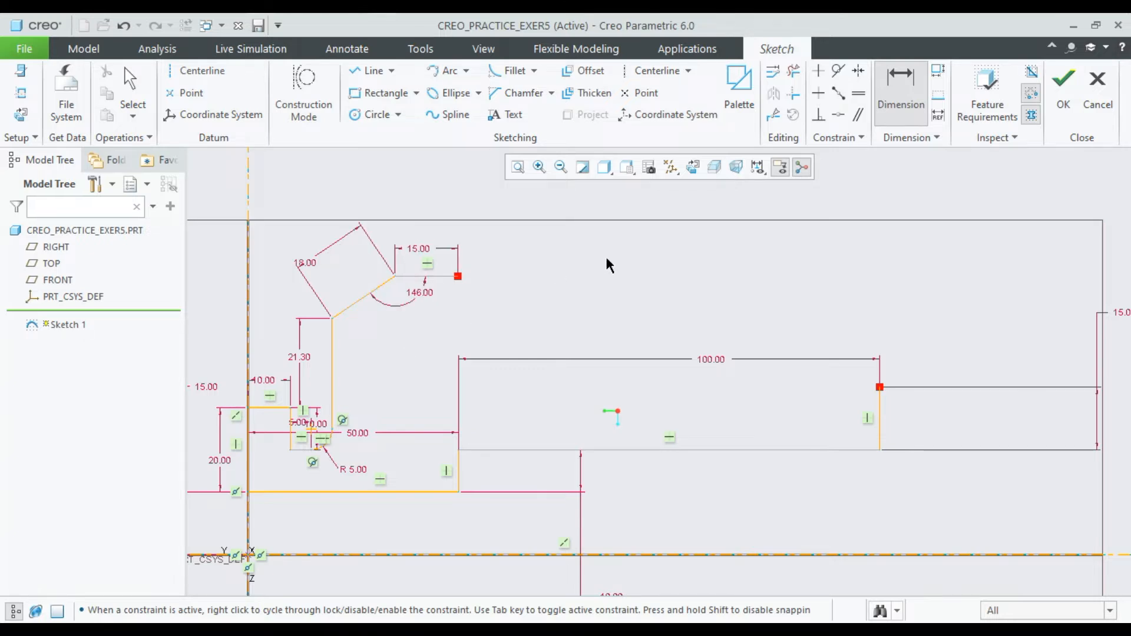
Reposition the 18 dimension so its text sits midway along the sloped line, clear of the extension lines.
scroll(606, 253, down, 2)
scroll(695, 265, up, 2)
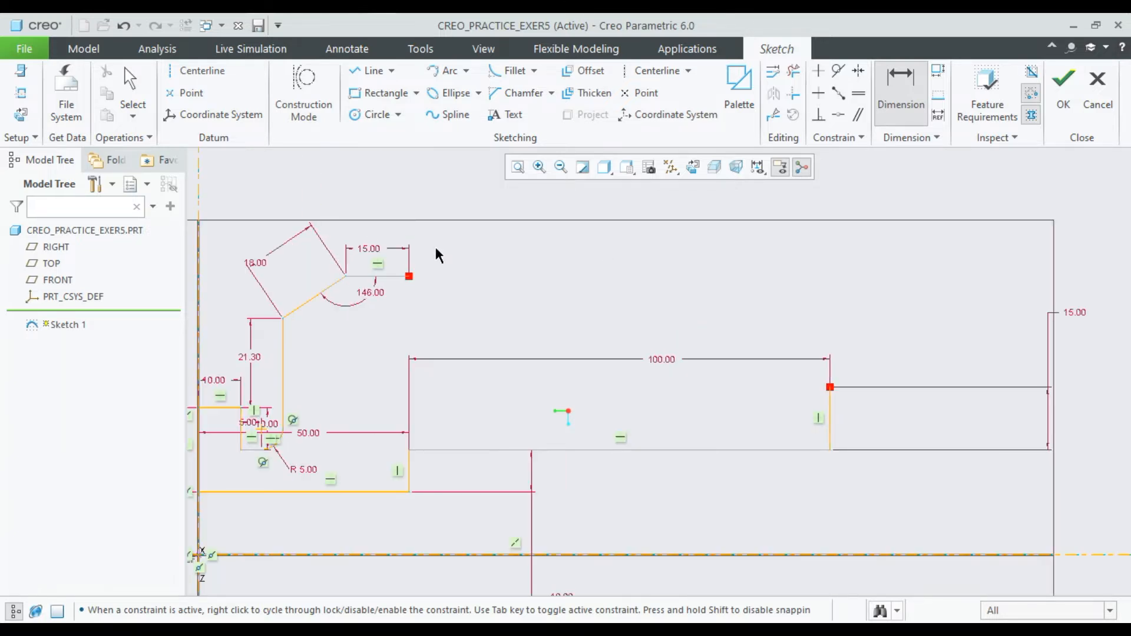
middle_click(271, 236)
drag(266, 256, 276, 233)
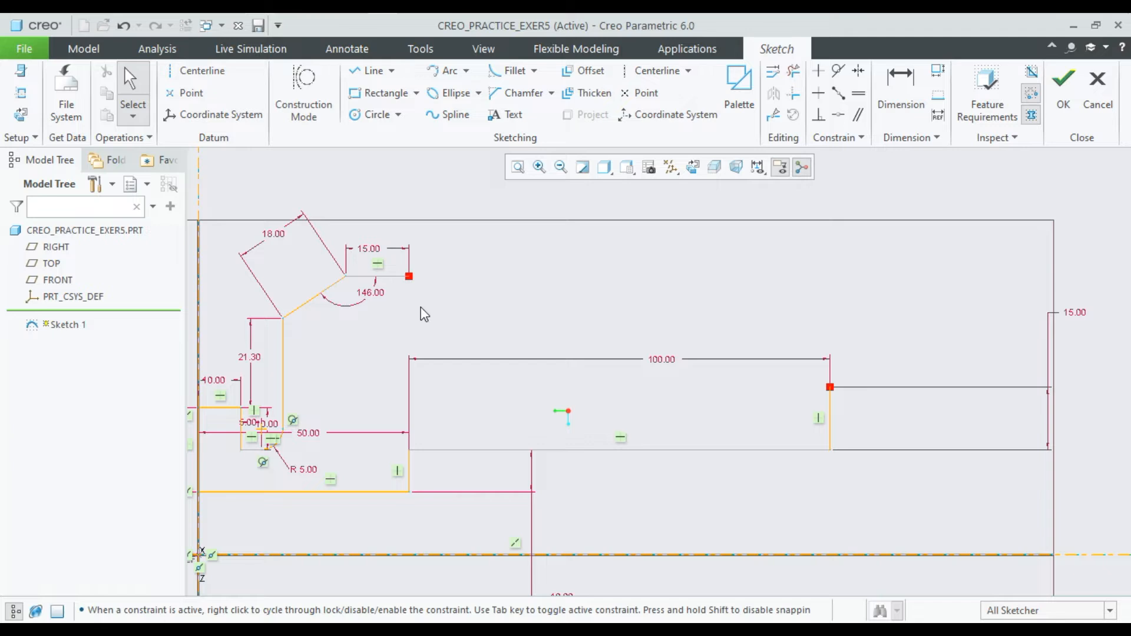
click(371, 71)
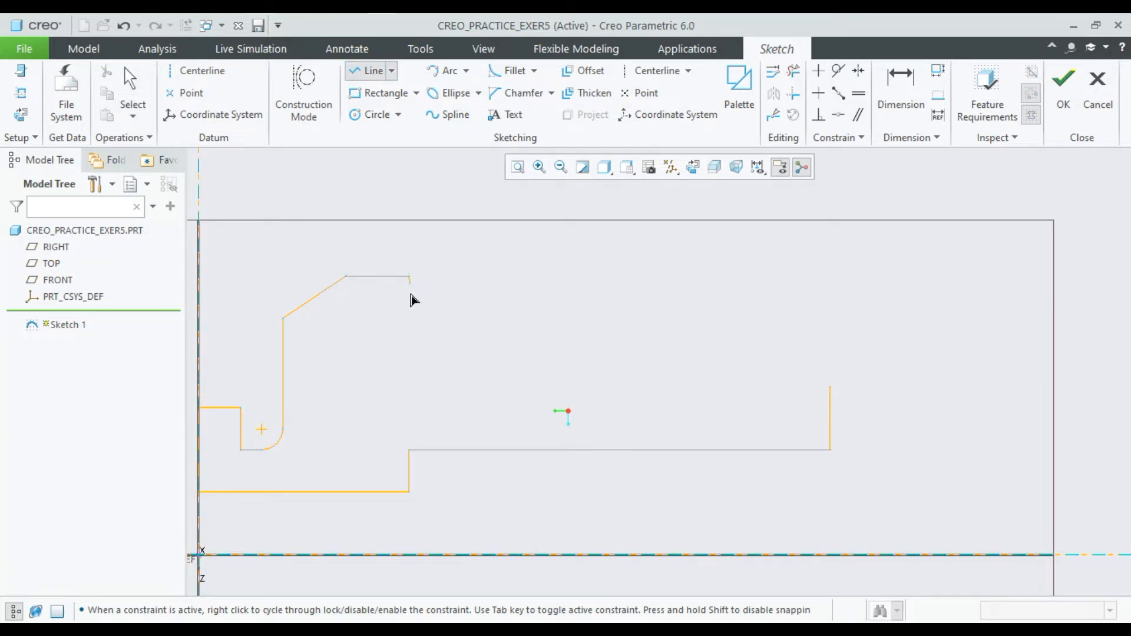
middle_click(411, 340)
scroll(452, 311, up, 1)
click(443, 64)
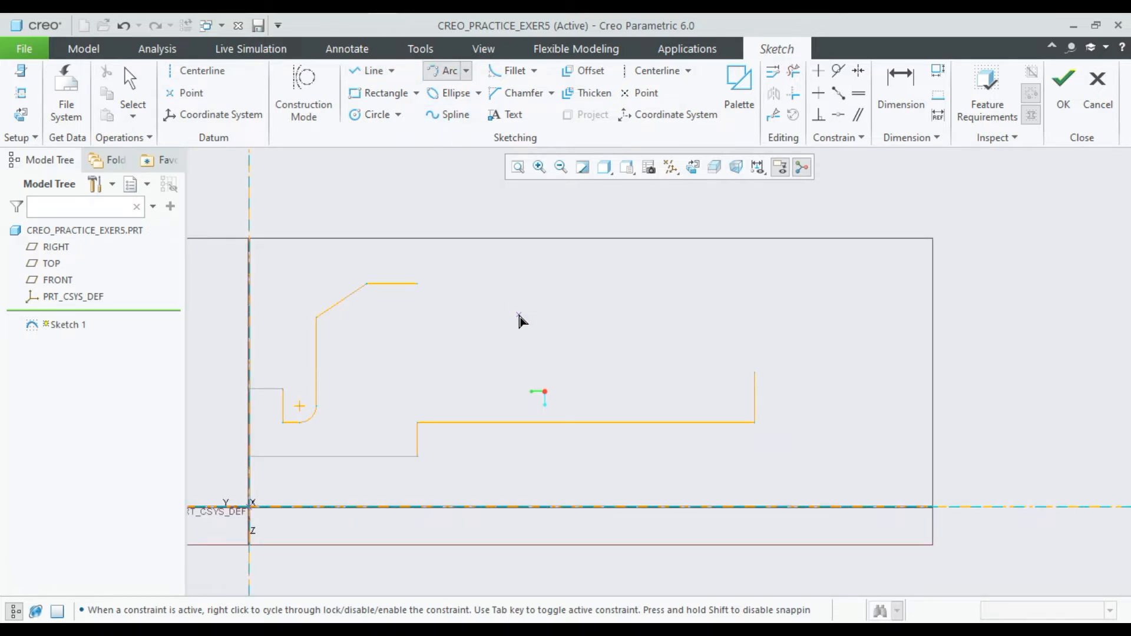
middle_click(506, 289)
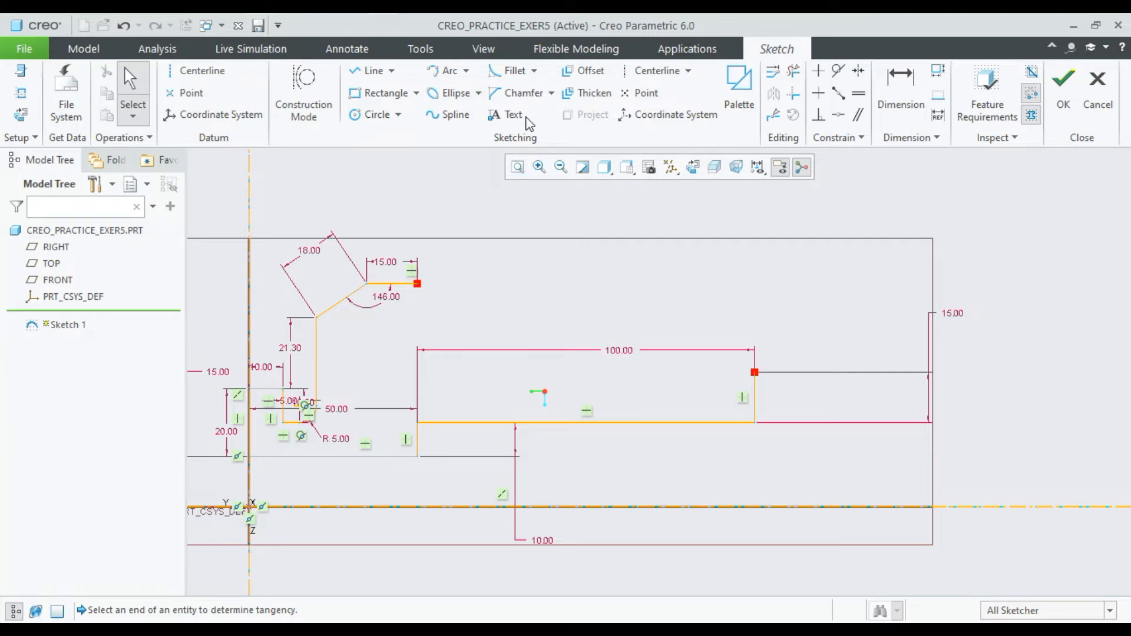
Draw a horizontal line from the upper end of the 15 vertical line at the profile's far end, heading back toward the vertical centerline.
click(370, 70)
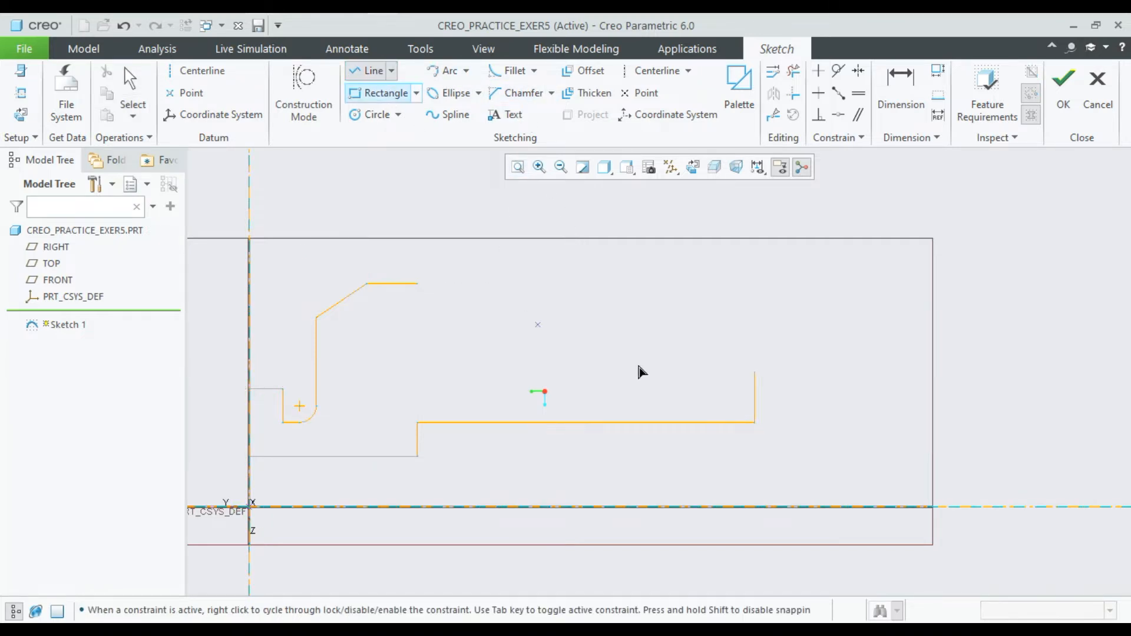
click(755, 372)
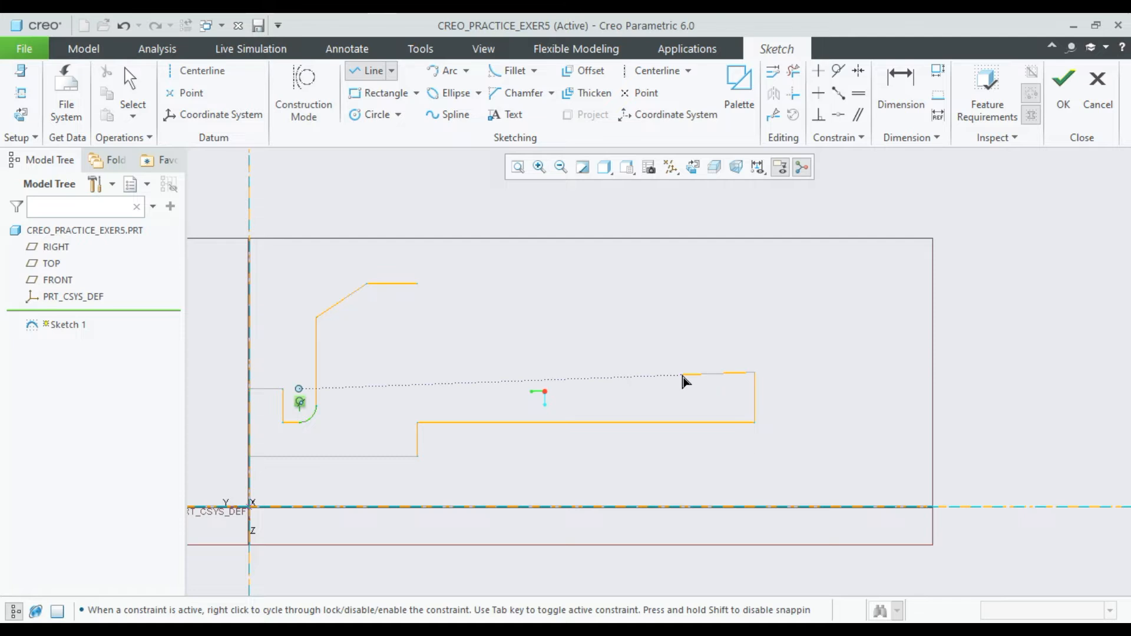
middle_click(676, 373)
click(754, 374)
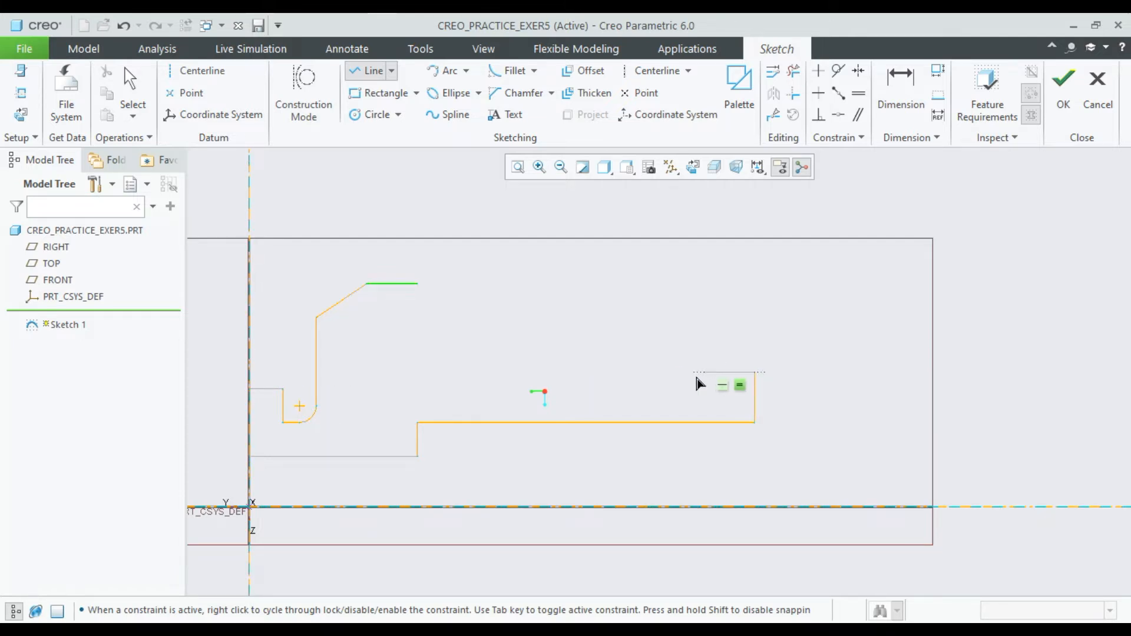
click(681, 373)
middle_click(683, 382)
click(681, 374)
middle_click(872, 354)
Set the length of the new horizontal line at the profile's far end to 20.
double_click(727, 396)
text(20)
key(Return)
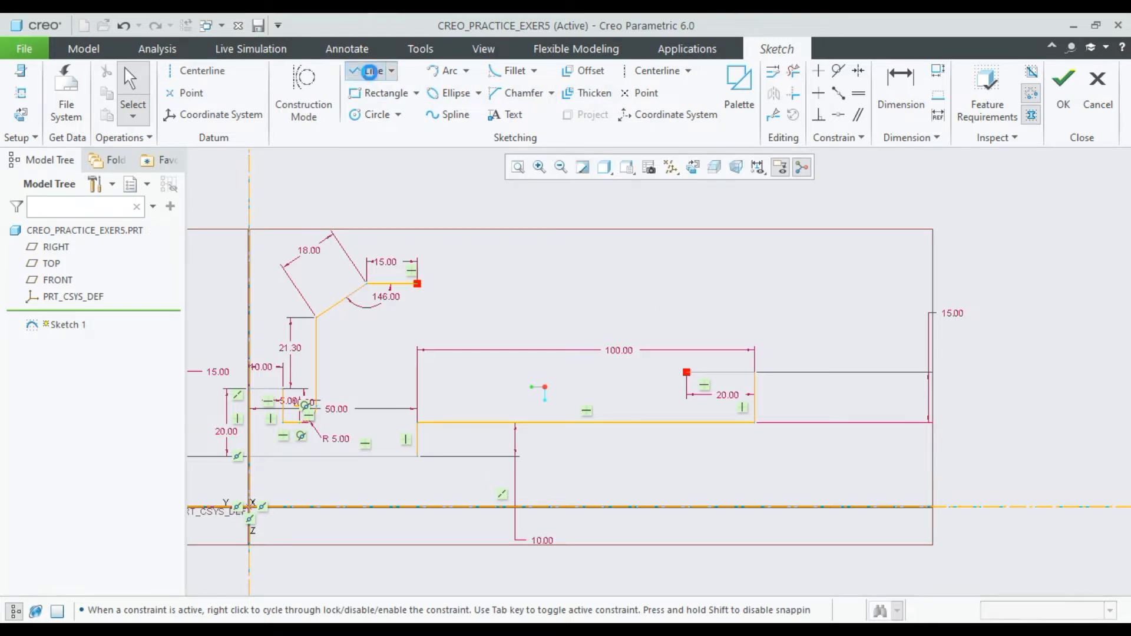
Draw a vertical line about 33 long upward from the free end of the 20 horizontal line.
click(371, 70)
click(686, 372)
click(686, 261)
middle_click(694, 271)
middle_click(795, 301)
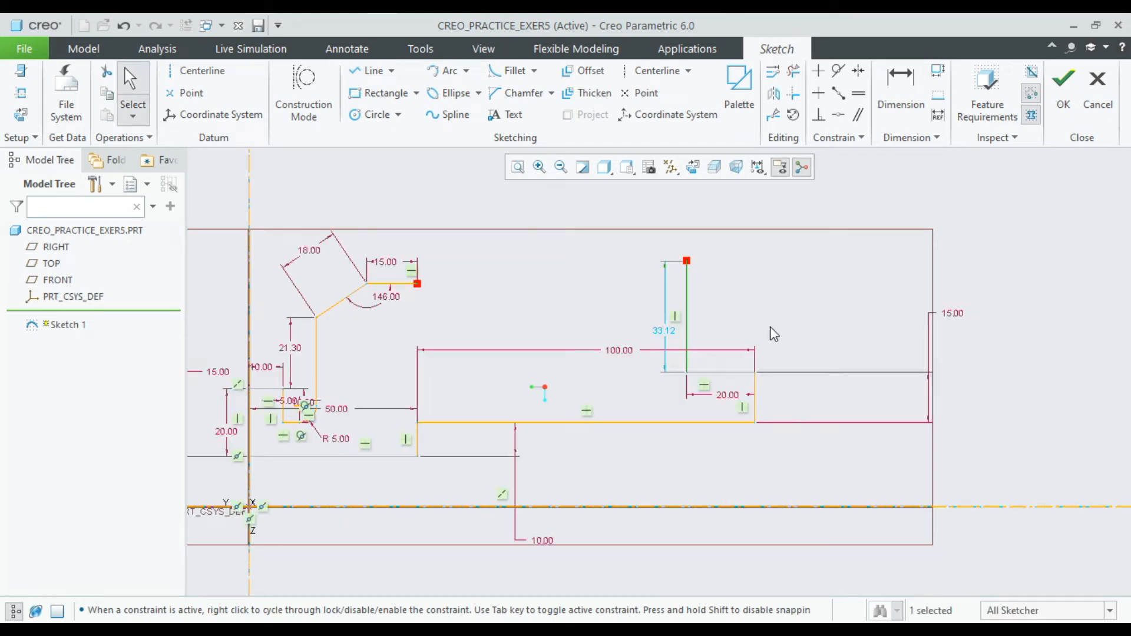
Set the height of the vertical line above the 20 horizontal line to 21.3.
double_click(665, 331)
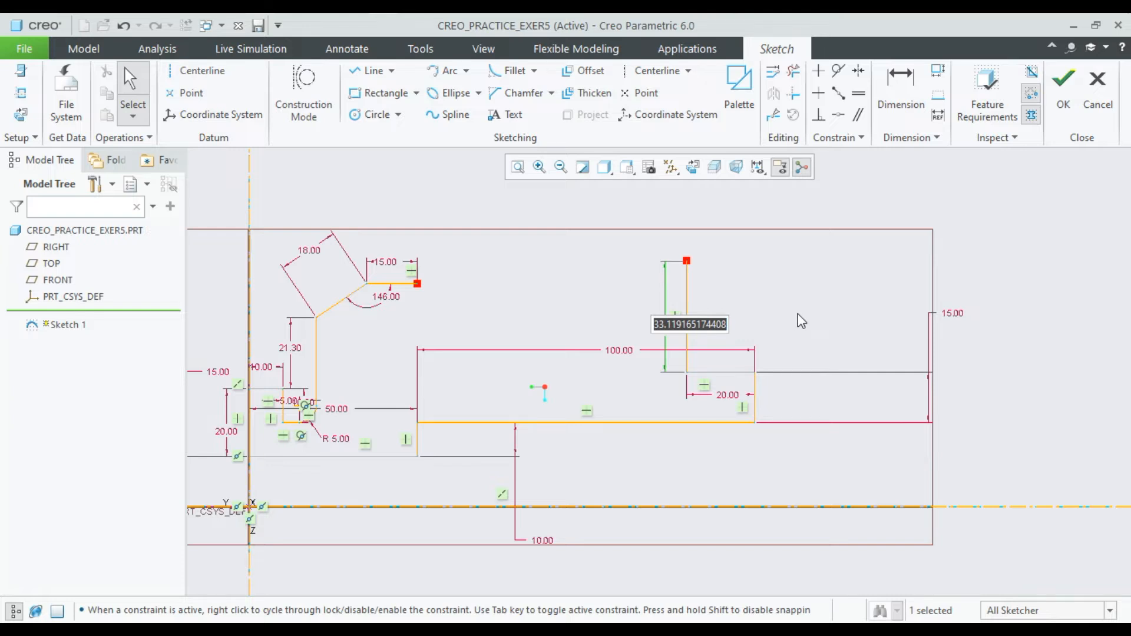
text(36.)
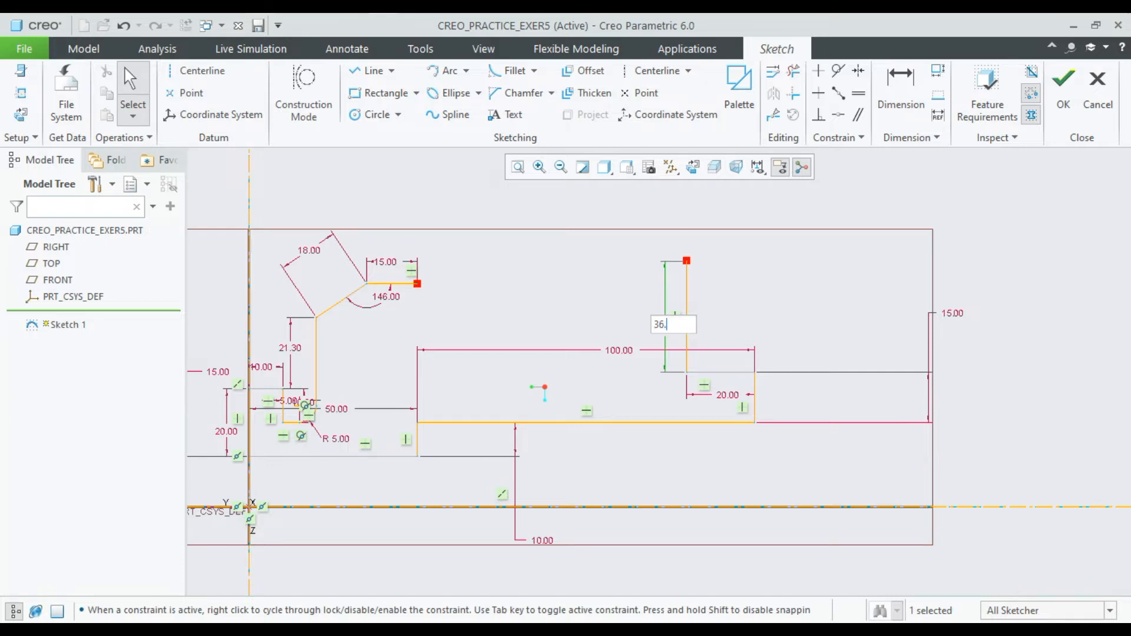
text(3-)
text(5)
key(Return)
click(1052, 290)
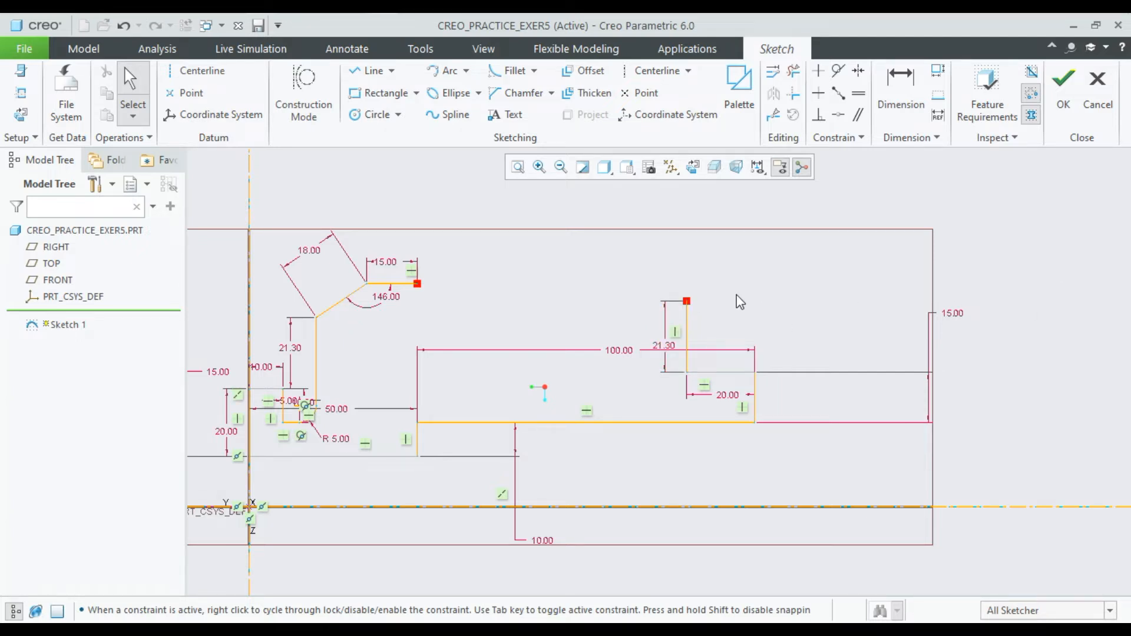
click(369, 71)
click(683, 306)
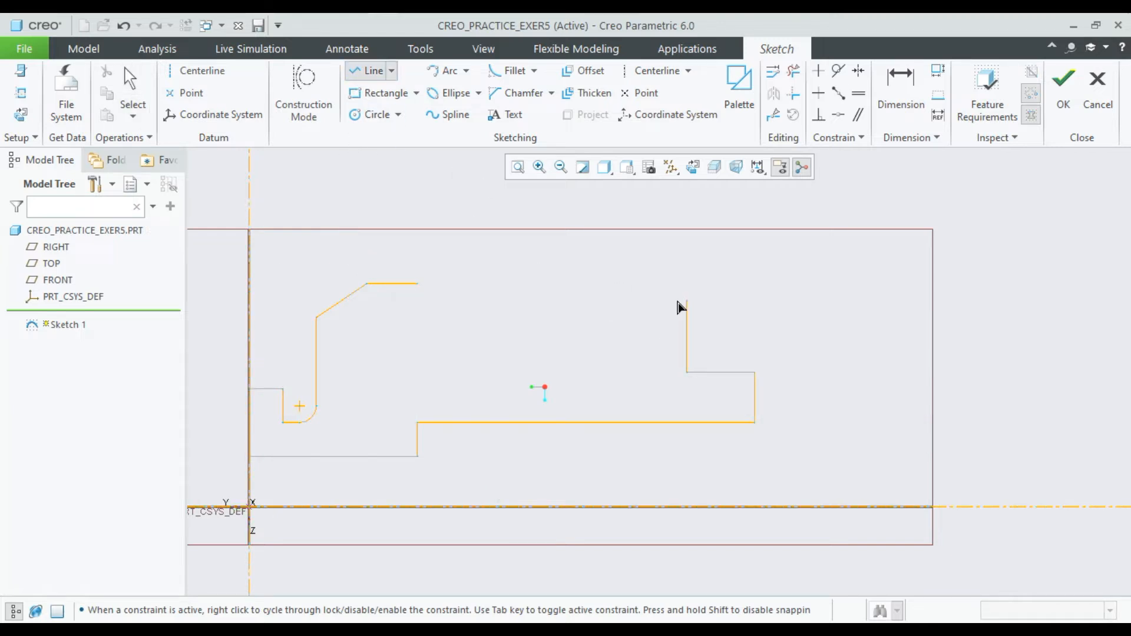
click(637, 302)
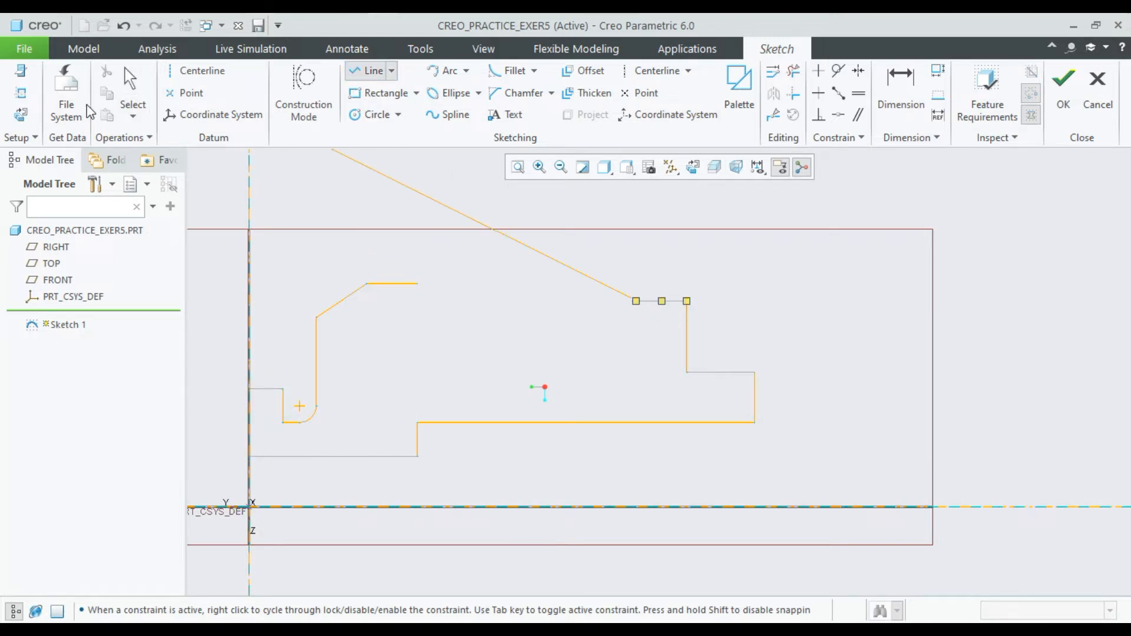
click(123, 25)
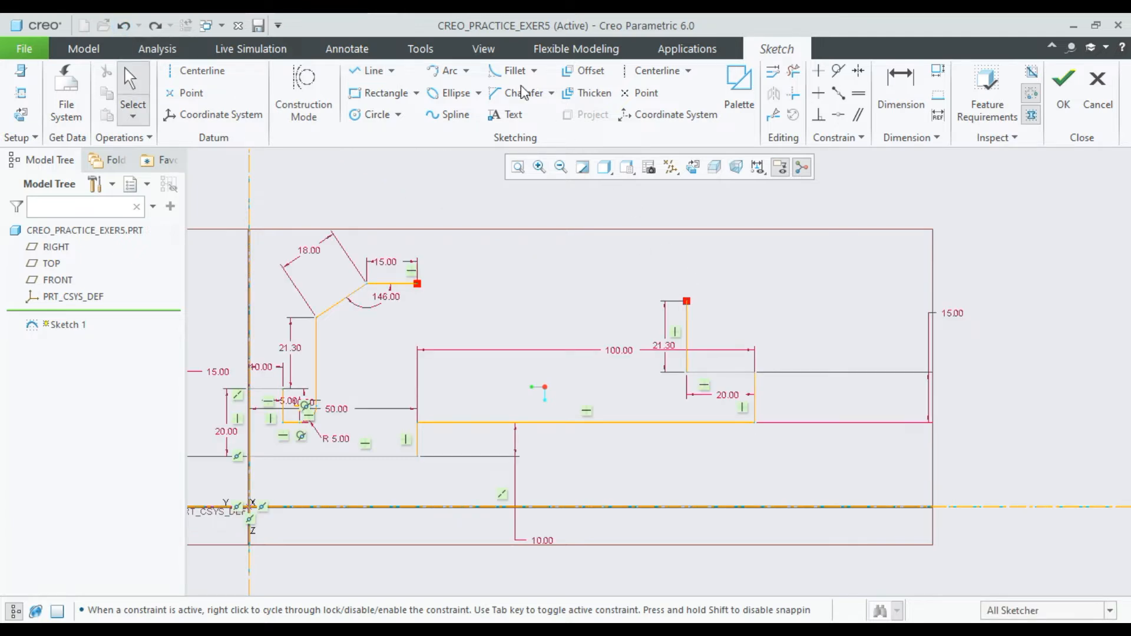
Draw a horizontal line about 7.9 long inward from the 21.3 vertical line's upper end, continuing with a vertical line about 12.8 downward.
click(370, 71)
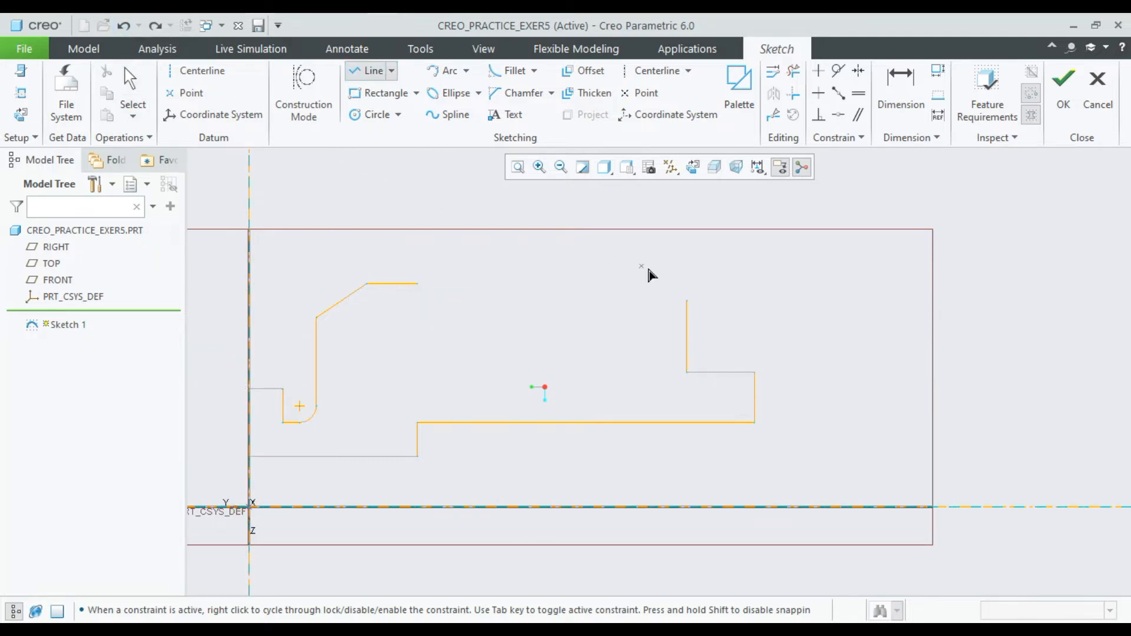
click(692, 305)
click(661, 301)
click(660, 349)
middle_click(661, 347)
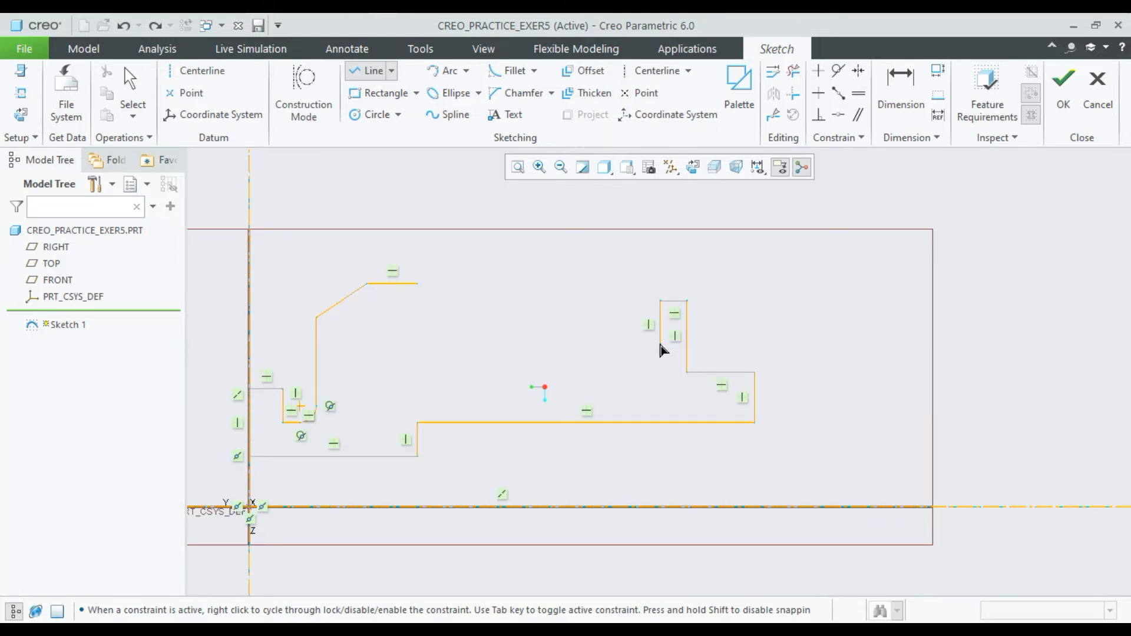
middle_click(755, 323)
Set the width between the 21.3 vertical line and the short downward vertical line to 10.
scroll(701, 318, up, 5)
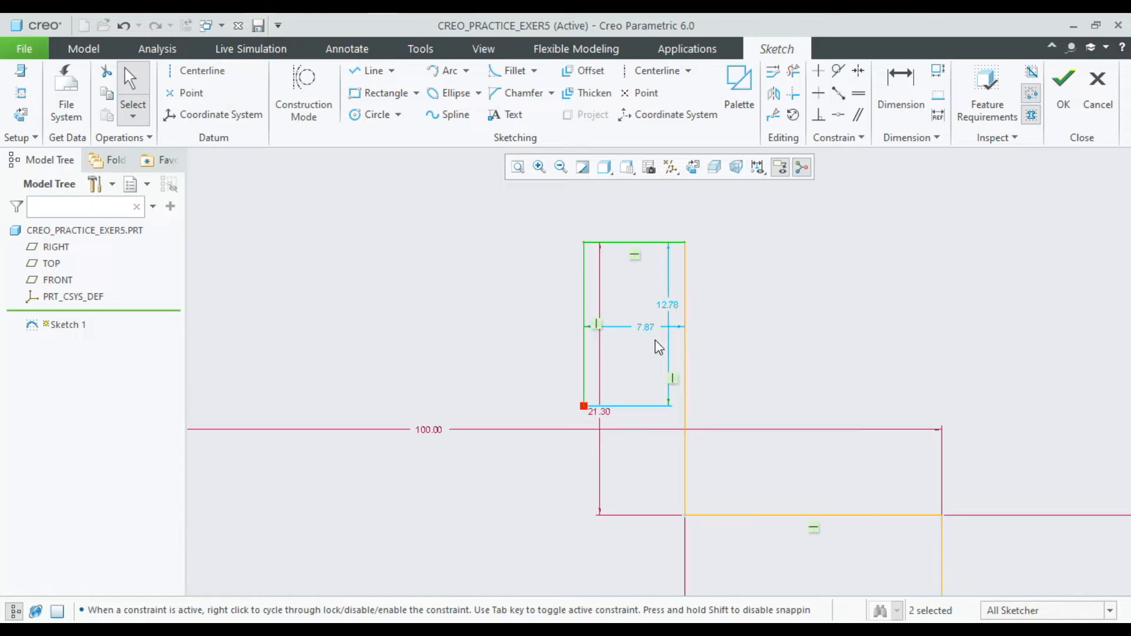
double_click(644, 328)
text(19)
text(0)
key(Return)
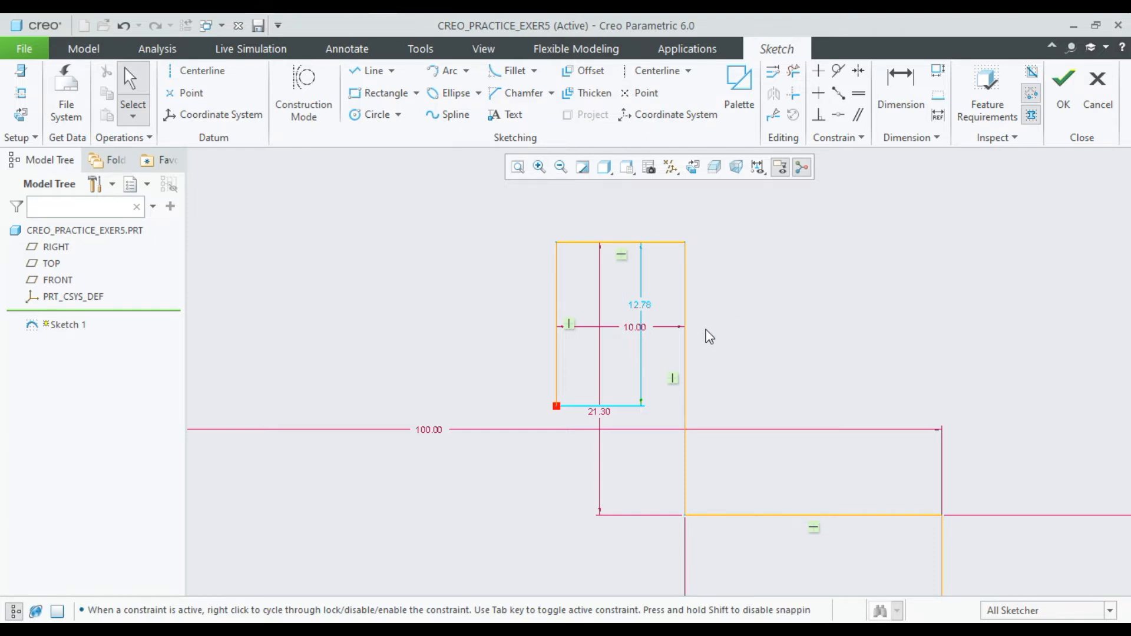
Move the 10 width dimension above its short horizontal line and the 21.3 height dimension outside the profile.
scroll(709, 337, up, 1)
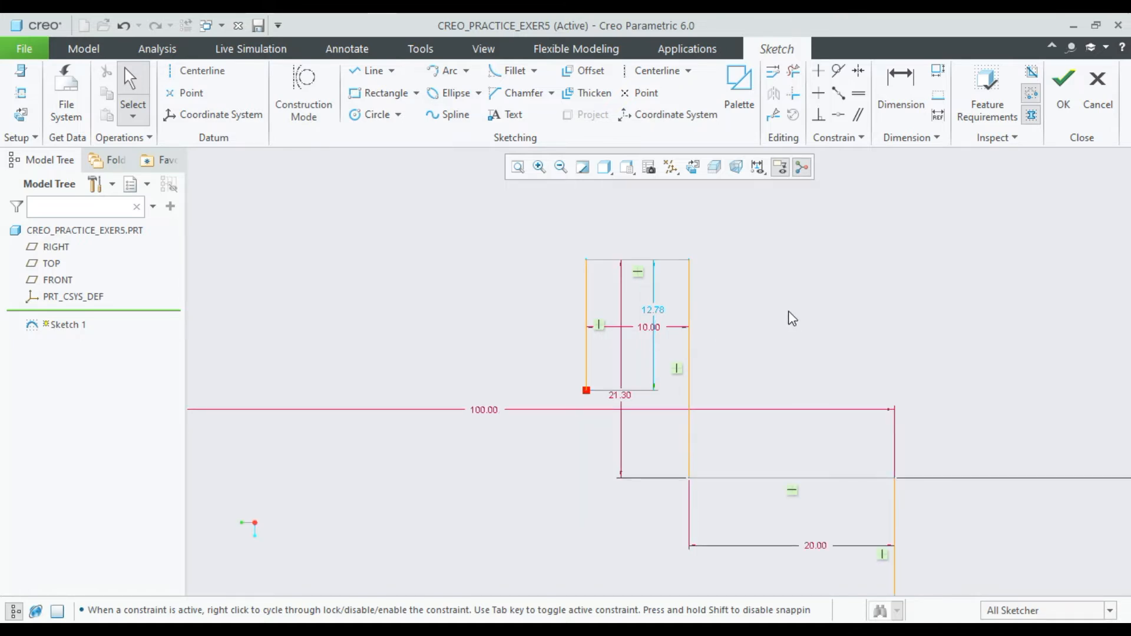
drag(647, 324, 628, 224)
drag(621, 395, 786, 365)
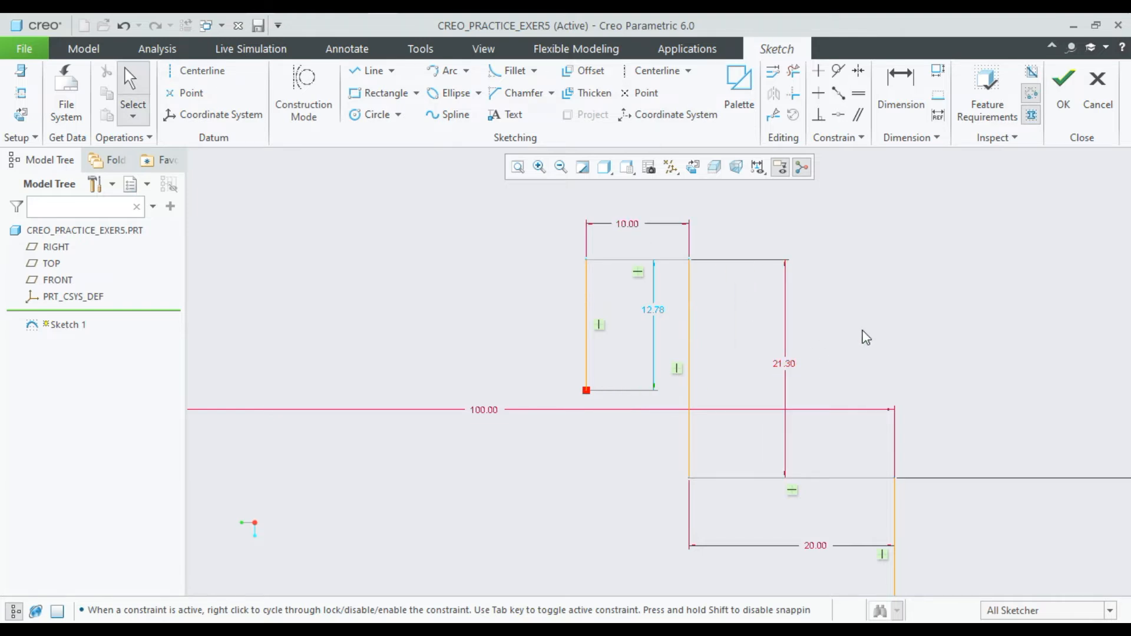
Move the height dimension of the short downward vertical line outside the profile and set it to 15.
mouse_move(650, 309)
mouse_down()
mouse_move(590, 320)
mouse_move(557, 306)
mouse_up()
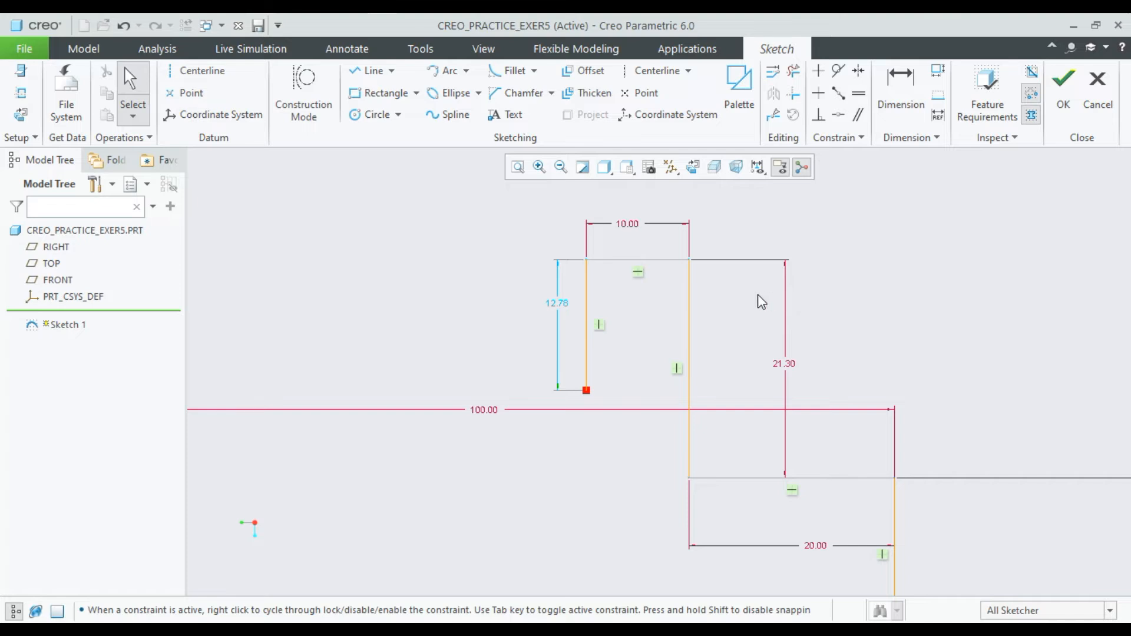
scroll(671, 330, up, 1)
scroll(662, 323, down, 1)
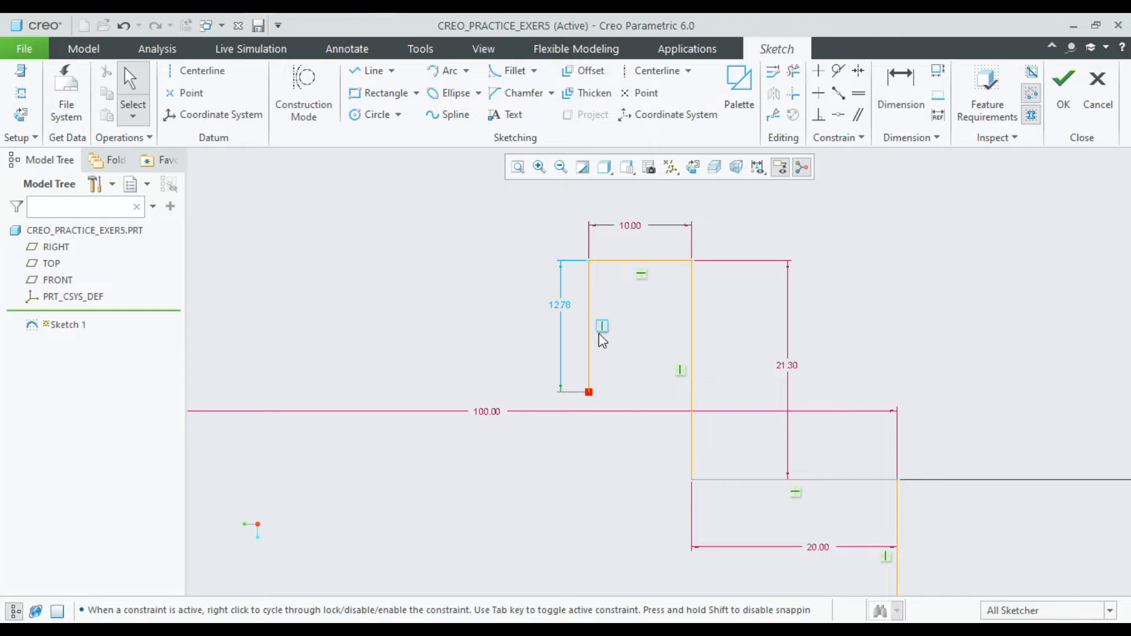
double_click(563, 308)
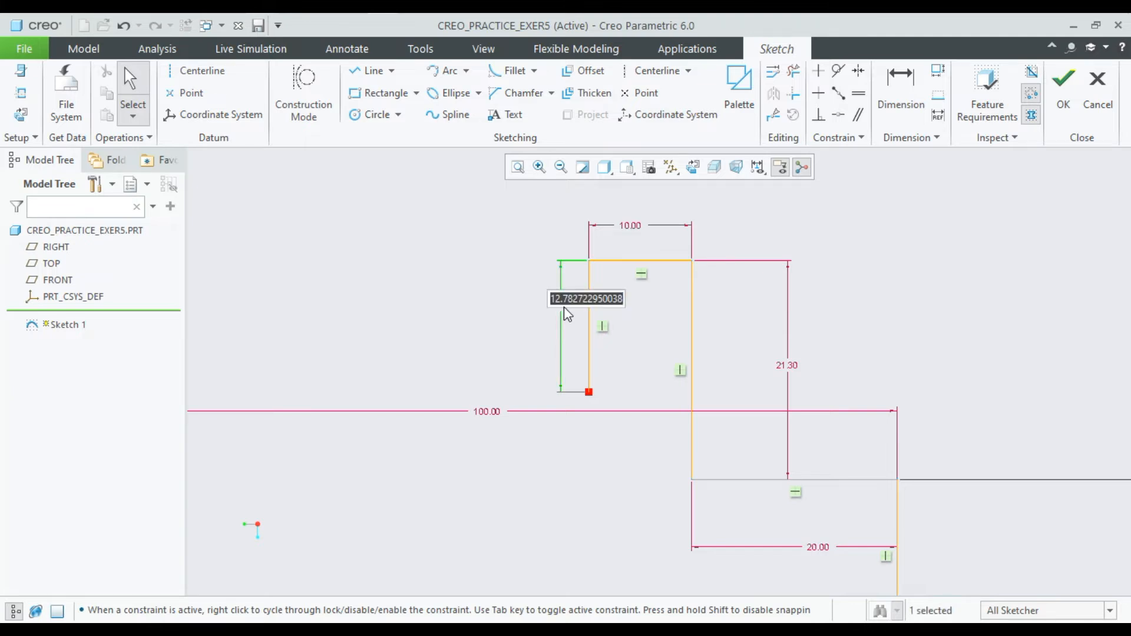
text(15)
key(Return)
click(925, 293)
scroll(795, 306, up, 4)
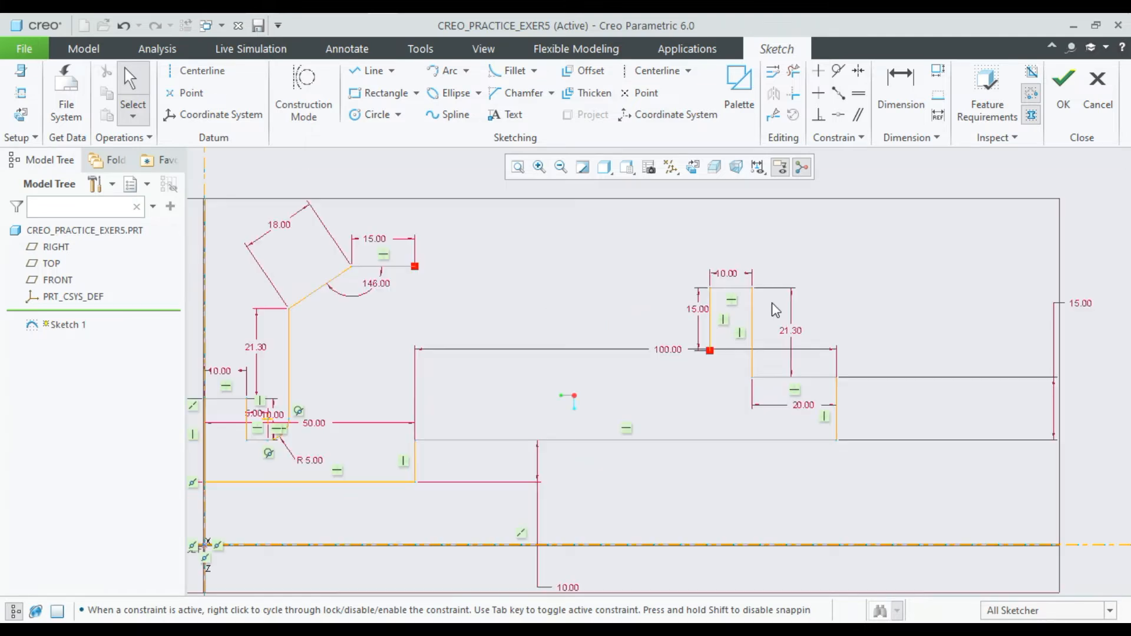
Draw a vertical line about 20 long downward from the free end of the 15 horizontal line.
scroll(464, 307, down, 1)
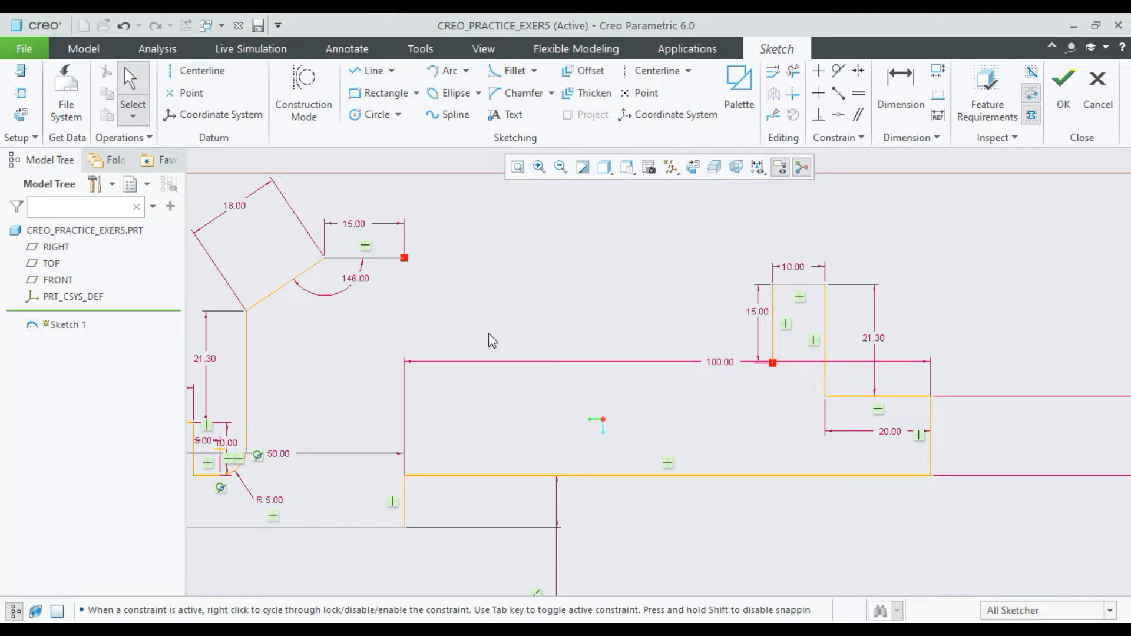
click(371, 71)
click(404, 258)
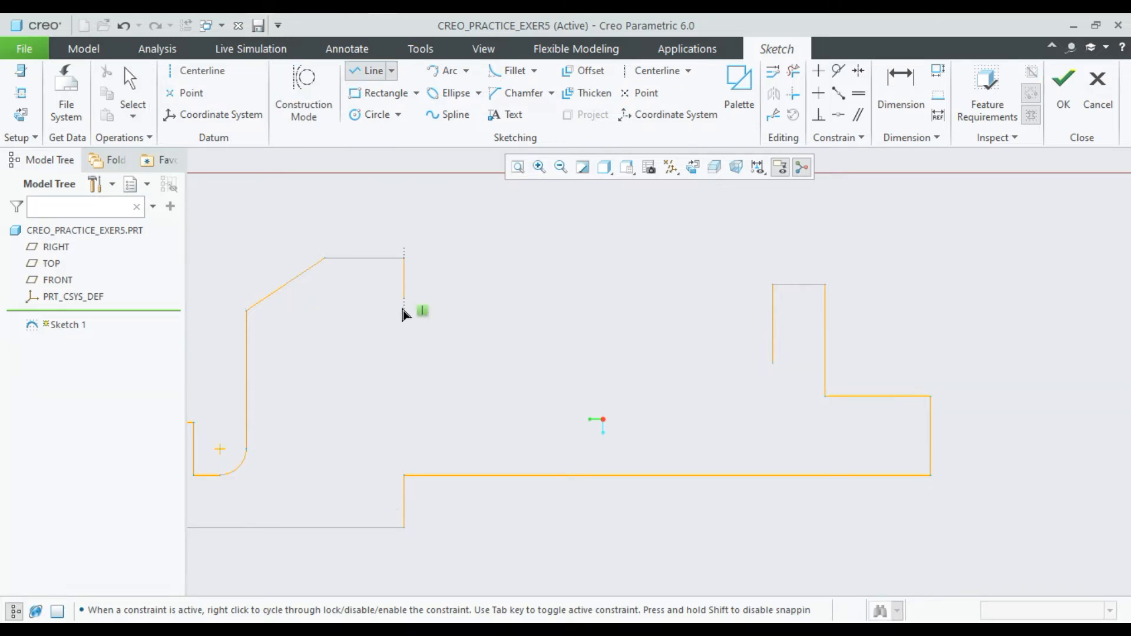
click(404, 362)
middle_click(495, 358)
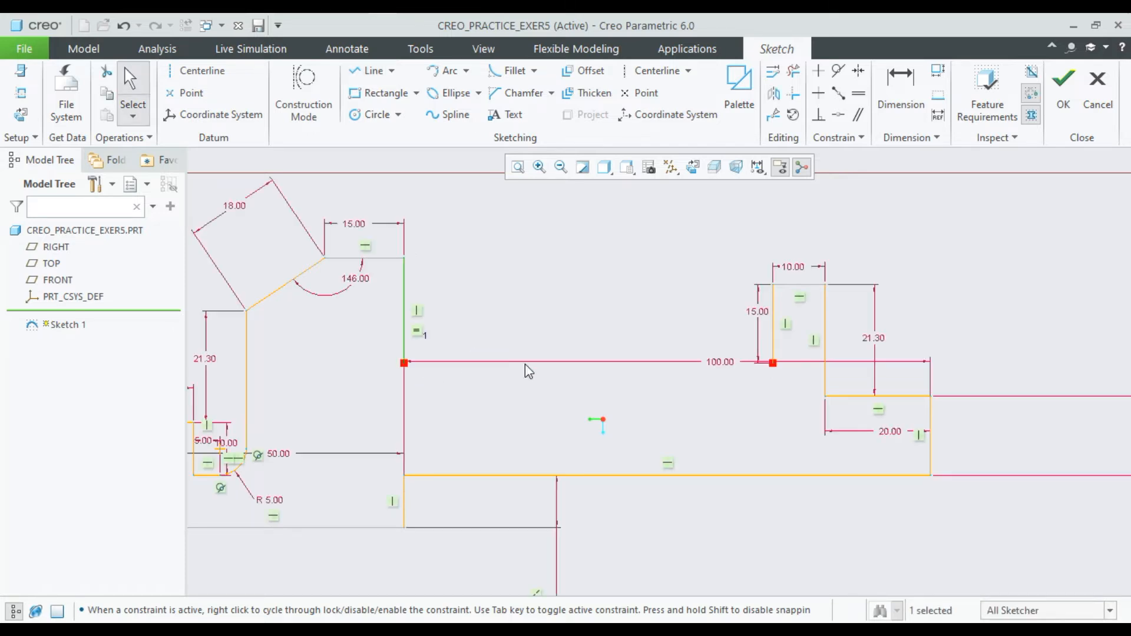
Move the 100 width dimension above the profile.
mouse_move(715, 363)
mouse_down()
mouse_move(589, 240)
mouse_move(589, 213)
mouse_up()
click(636, 286)
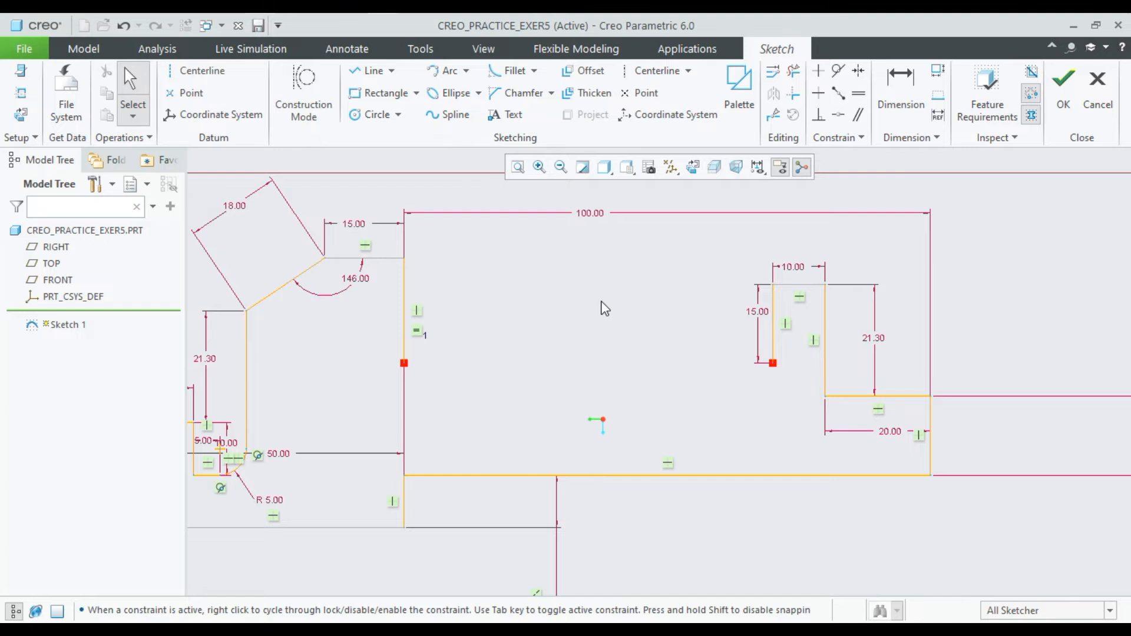
click(443, 71)
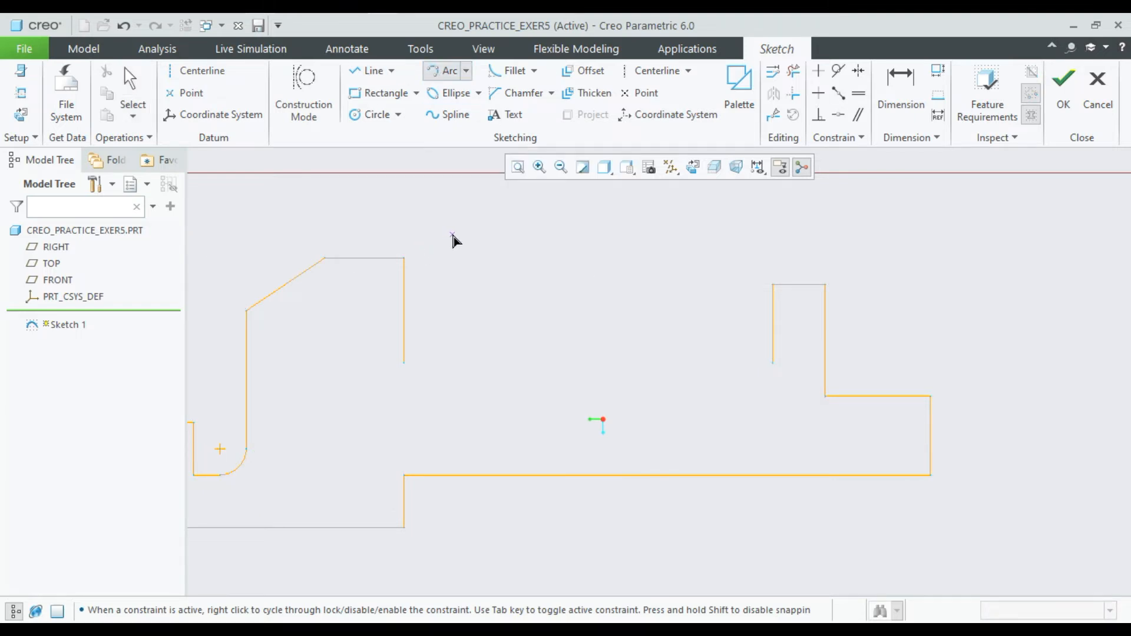
middle_click(485, 253)
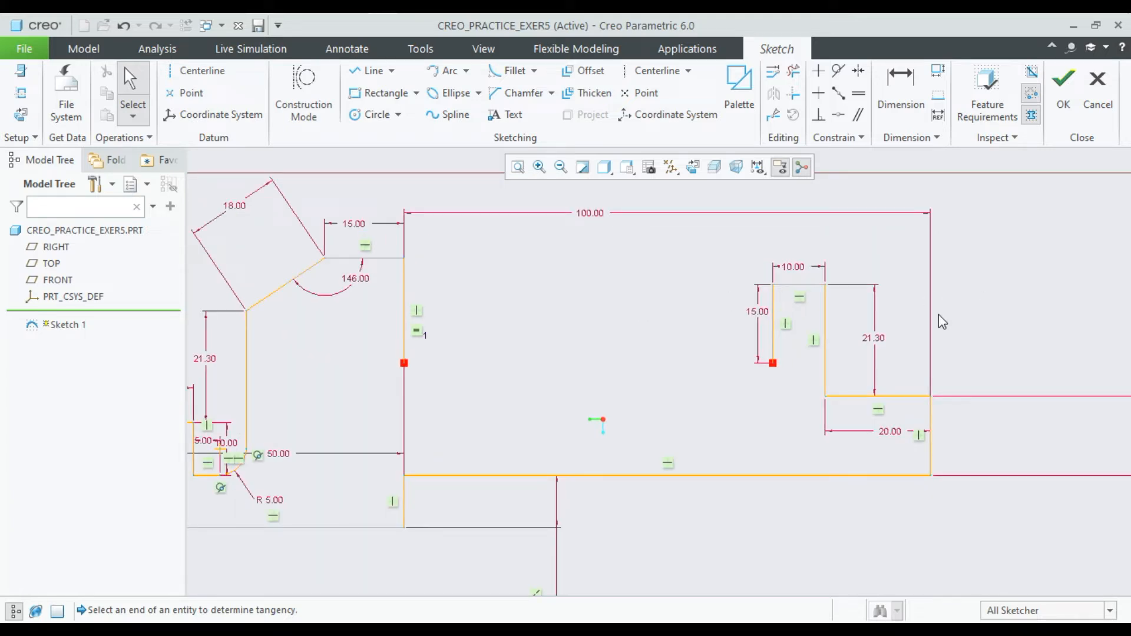
Unlock the 21.3 height dimension beside the end step and make the two upper horizontal lines coincident, deleting that dimension to resolve the conflict.
click(873, 340)
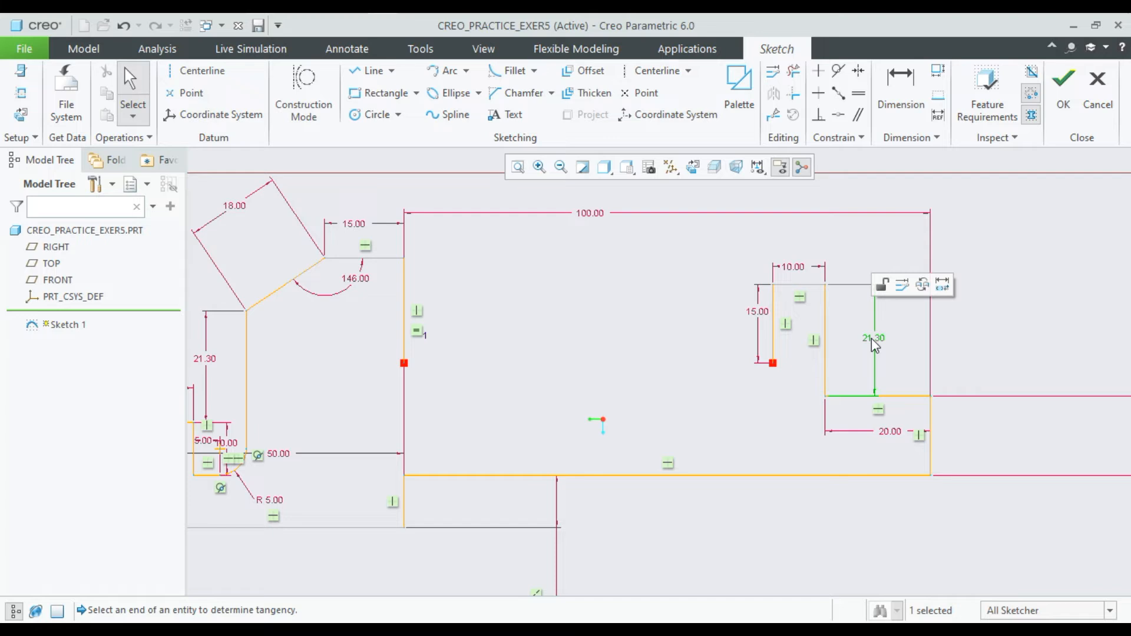
click(984, 321)
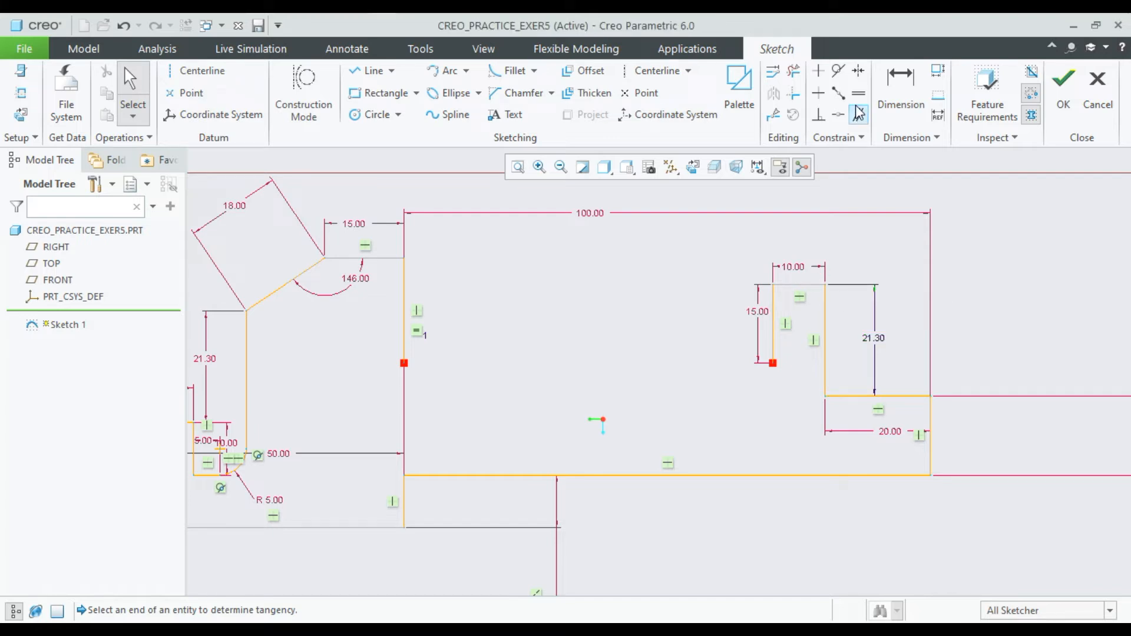
click(839, 115)
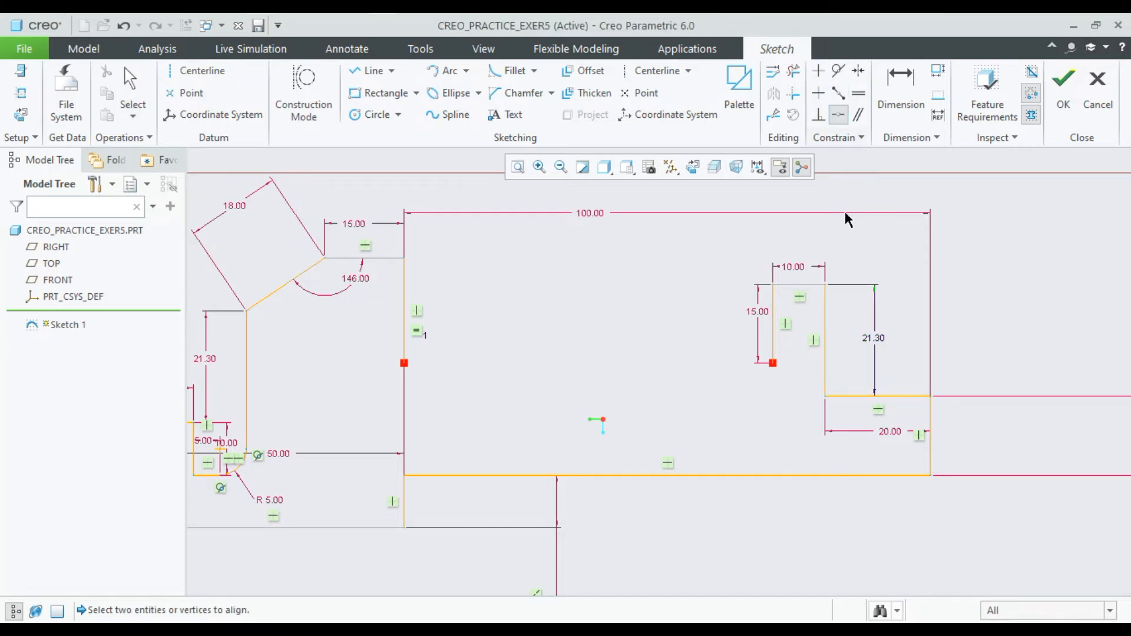
click(380, 257)
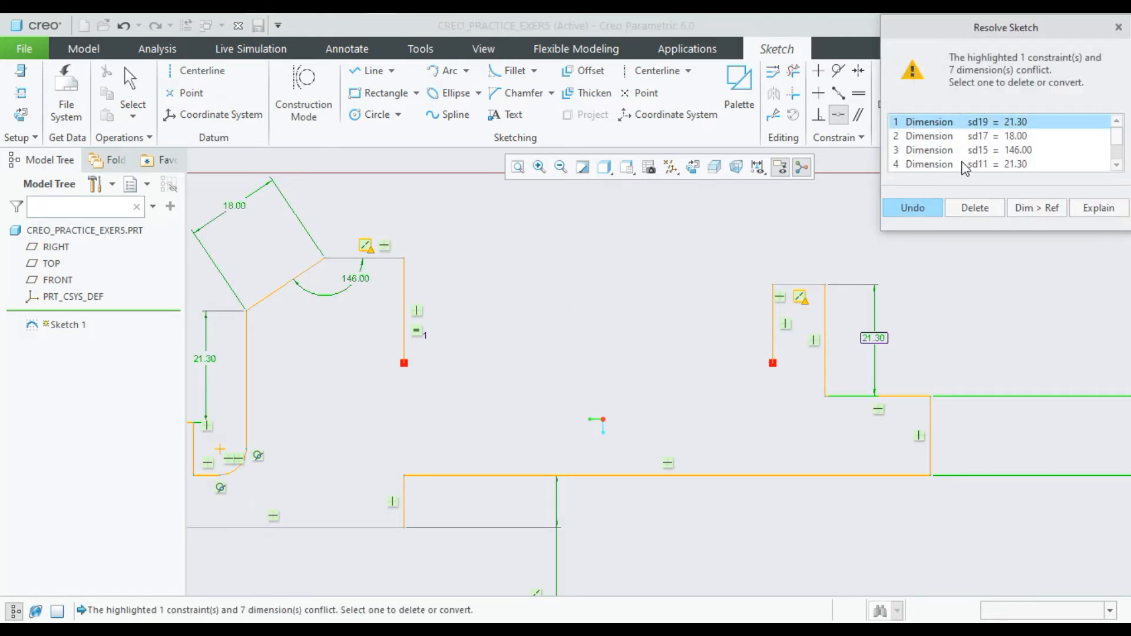
click(968, 210)
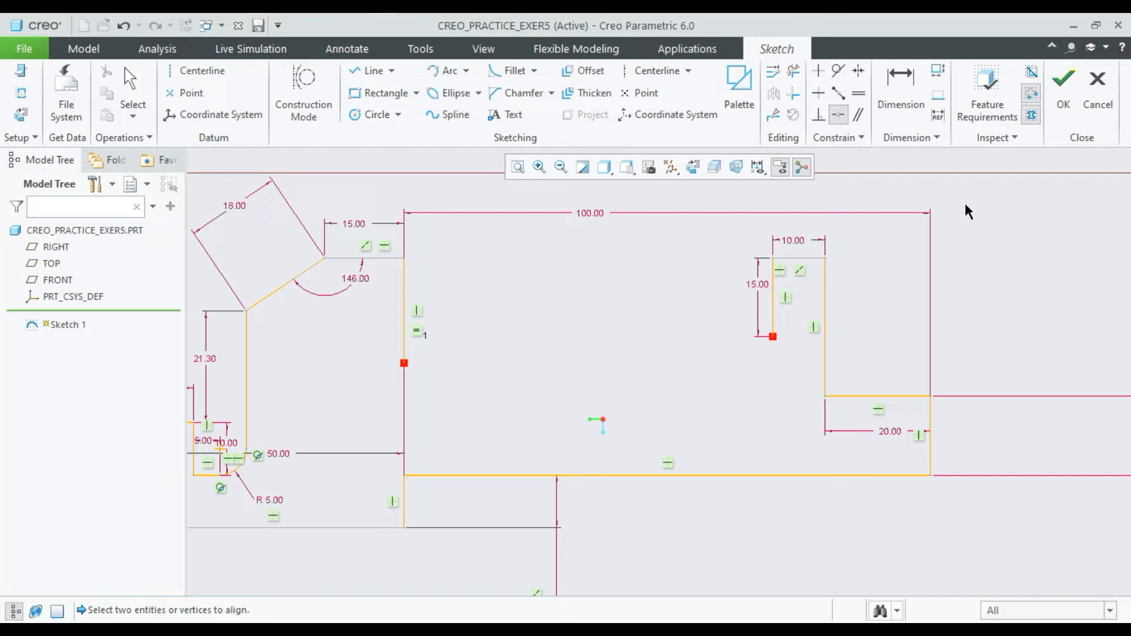
middle_click(967, 270)
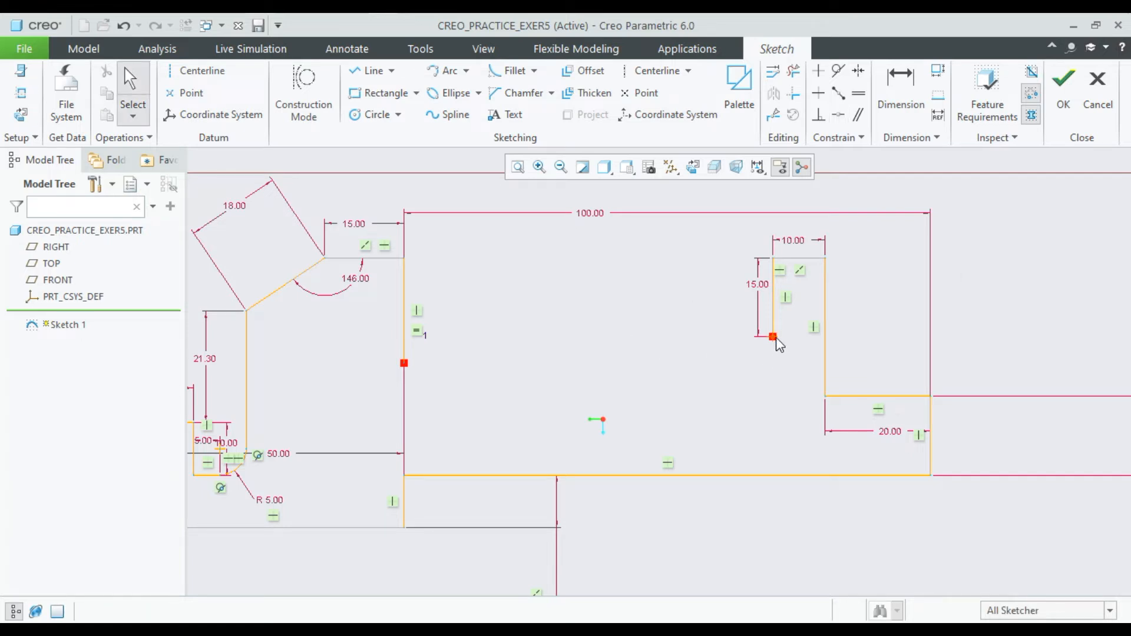
Unlock the 15 height dimension and make the two inner vertical lines equal in length, deleting that dimension to resolve the conflict.
click(417, 331)
click(529, 366)
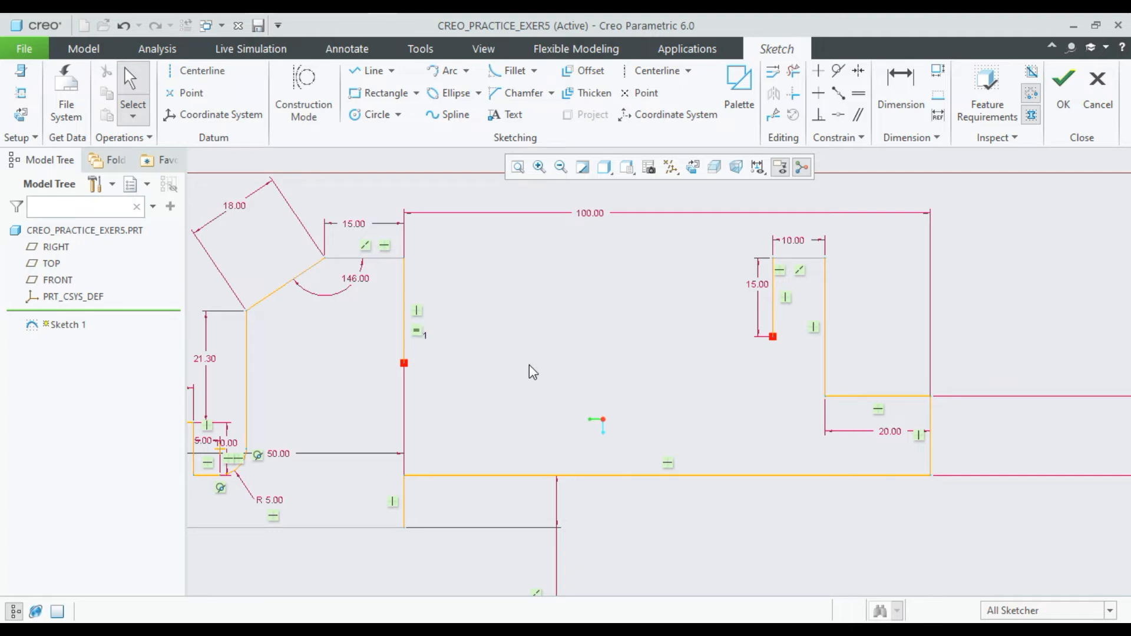
click(754, 284)
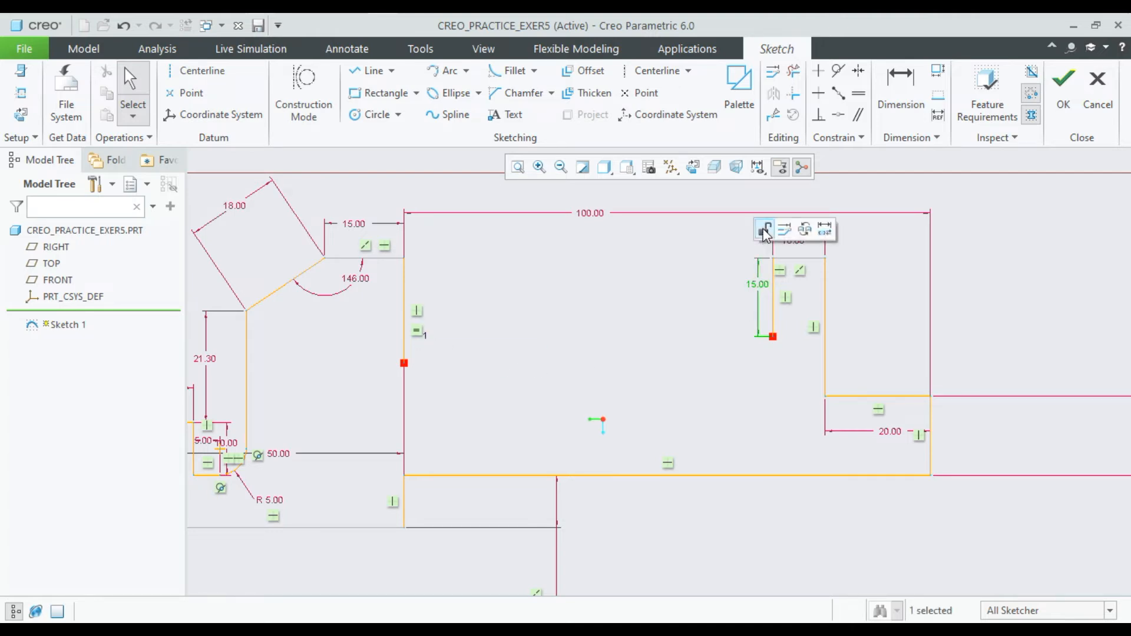
click(771, 311)
click(932, 252)
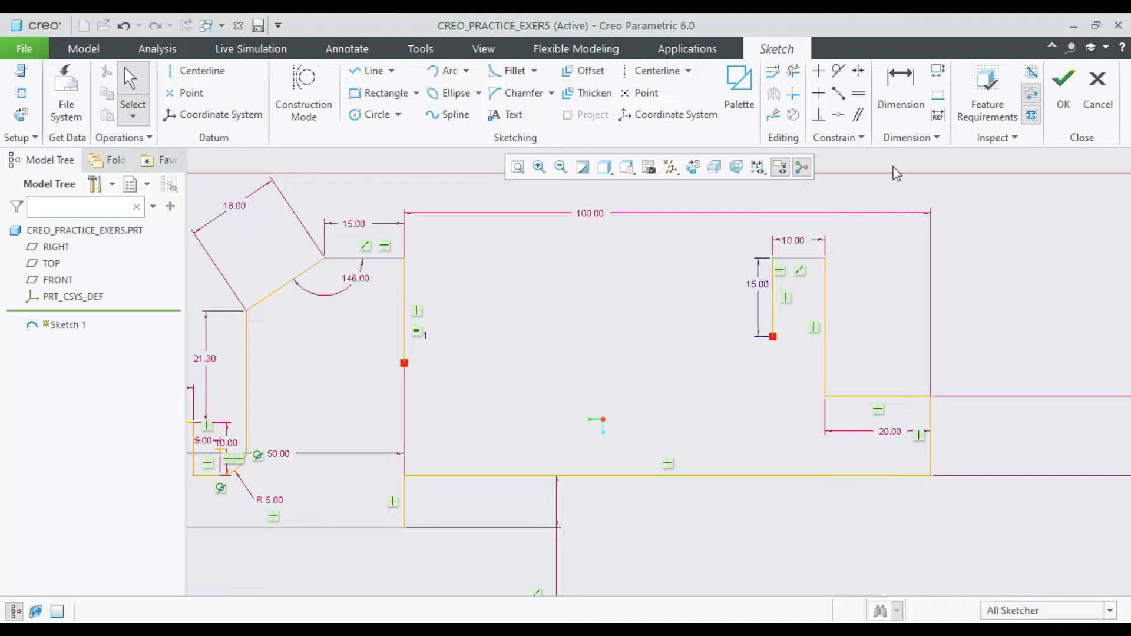
click(855, 99)
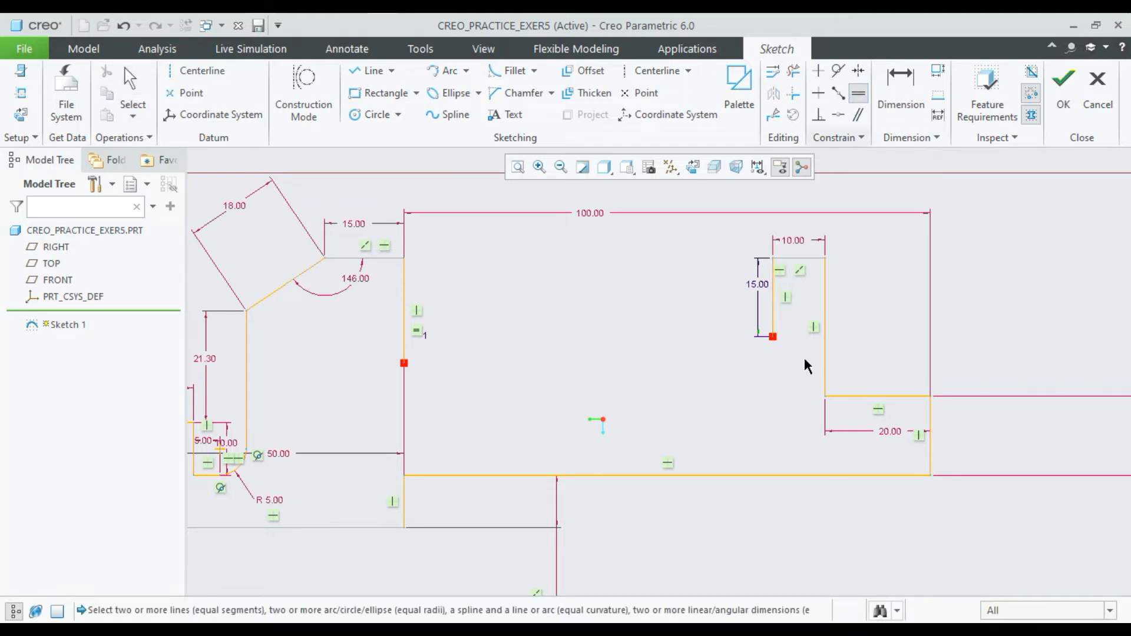
click(773, 309)
click(403, 337)
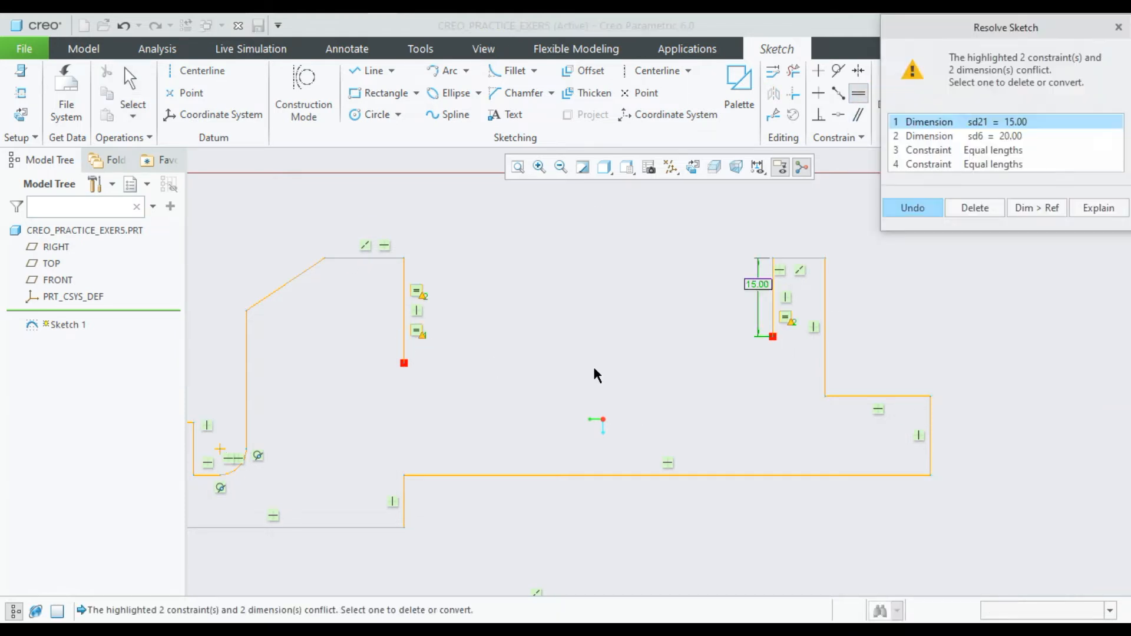
click(979, 210)
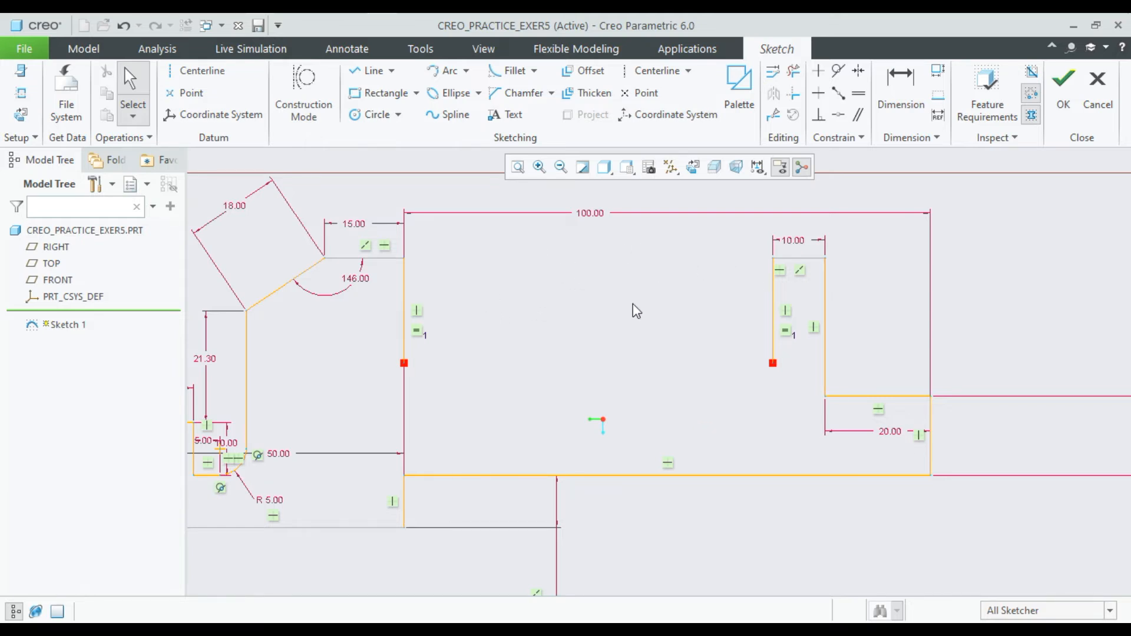
Draw an upward-bulging arc of about 73 radius between the upper ends of the two inner vertical lines.
scroll(509, 267, up, 1)
scroll(504, 206, down, 1)
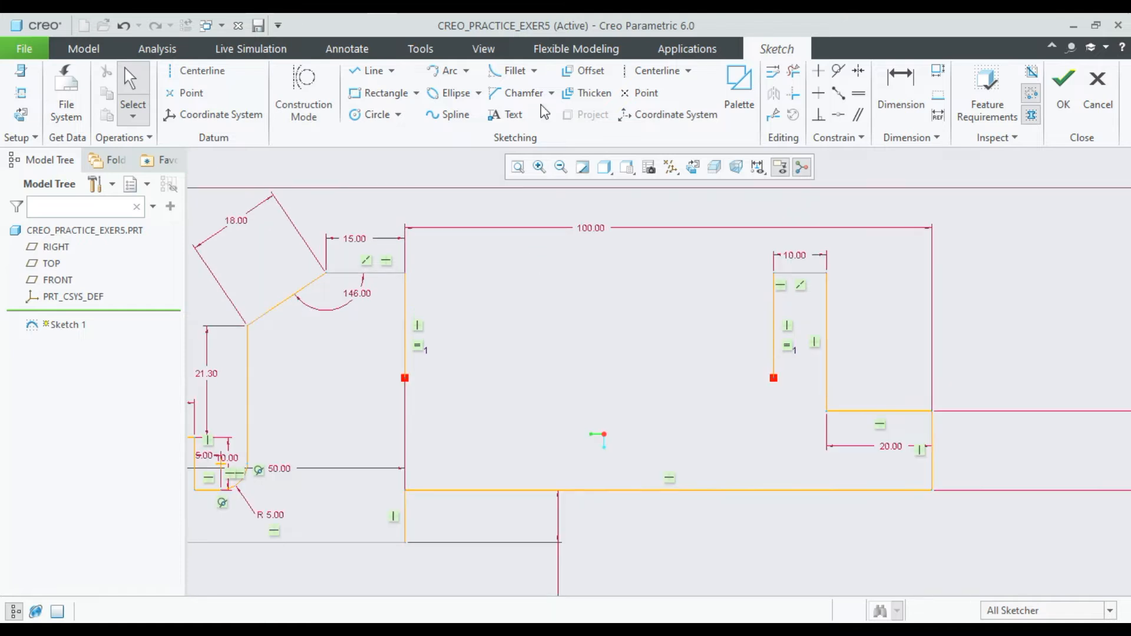
click(448, 71)
click(405, 273)
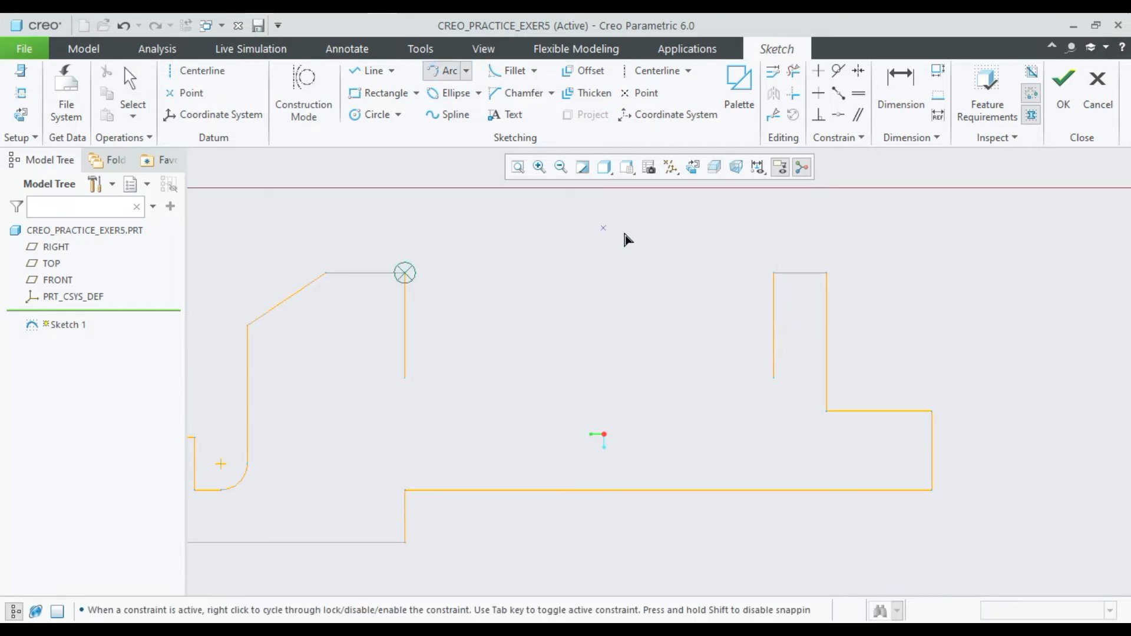
click(773, 273)
click(661, 234)
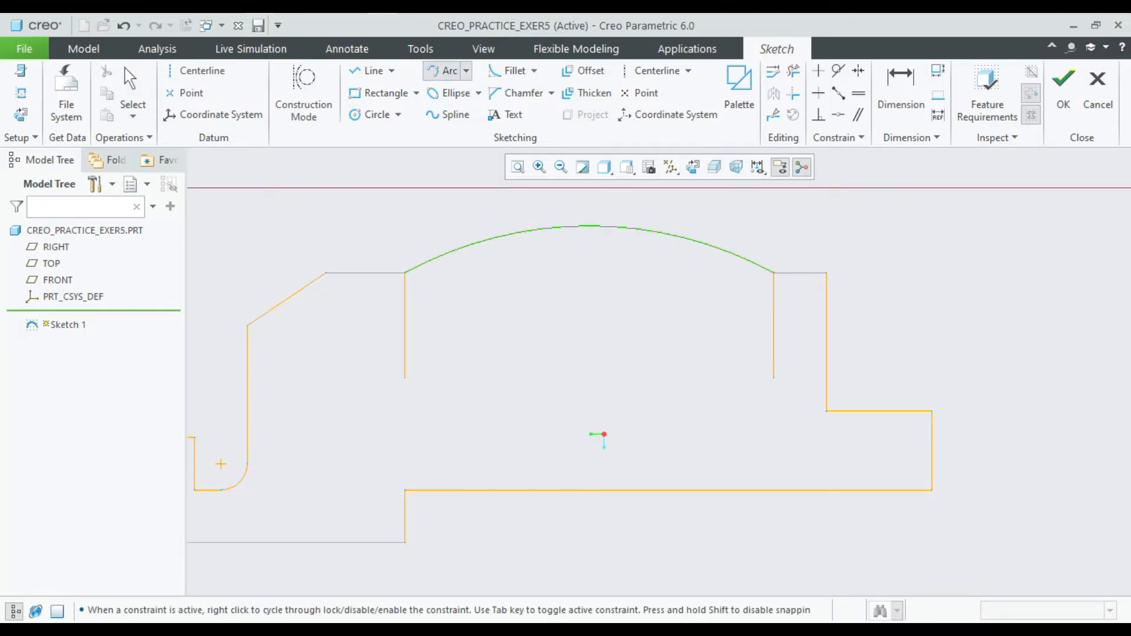
middle_click(866, 268)
scroll(765, 221, up, 2)
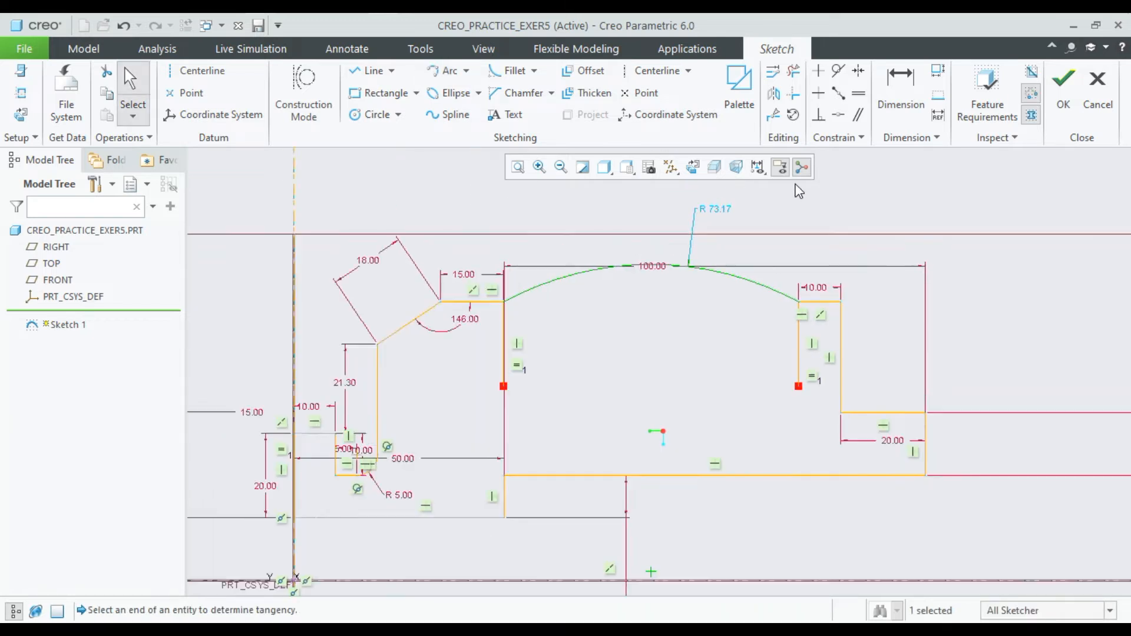
Set the radius of the upper arc to 42.8.
scroll(799, 191, down, 1)
double_click(698, 218)
text(42.8)
key(Return)
click(921, 250)
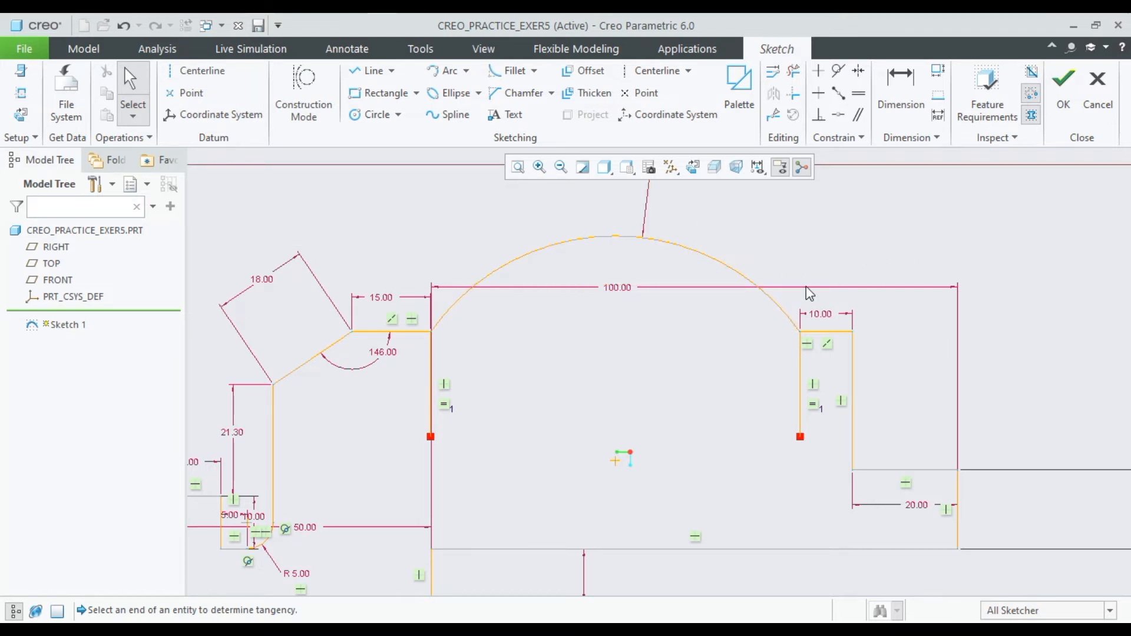
scroll(806, 287, down, 1)
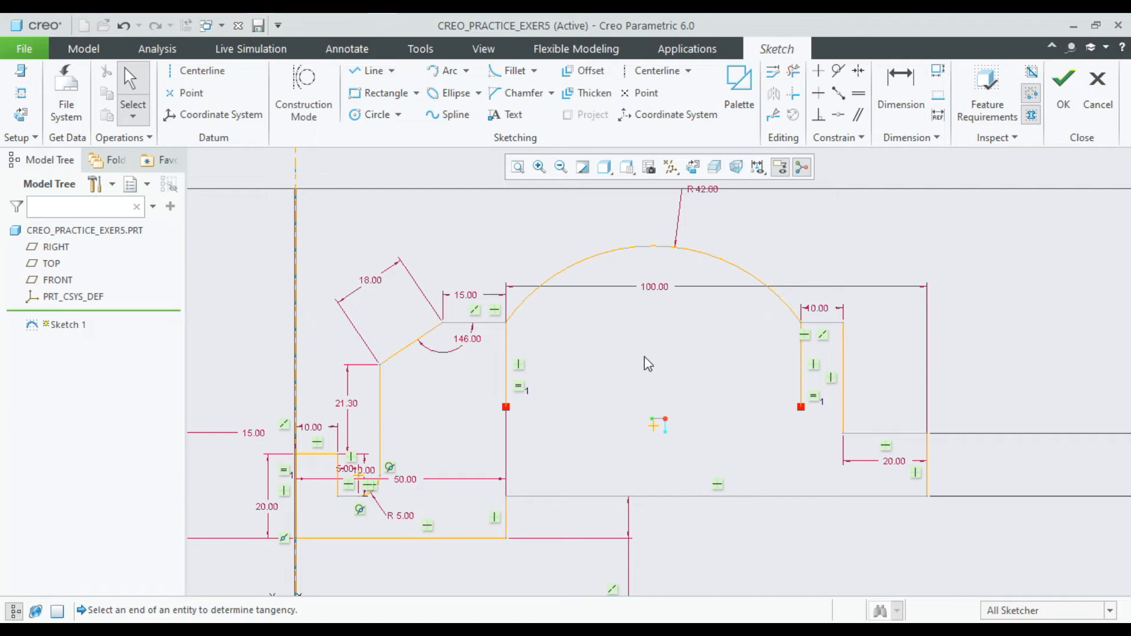
Try to dimension the length of the inner vertical line below the arc's left end, deleting the new dimension in the conflict.
click(894, 101)
click(504, 353)
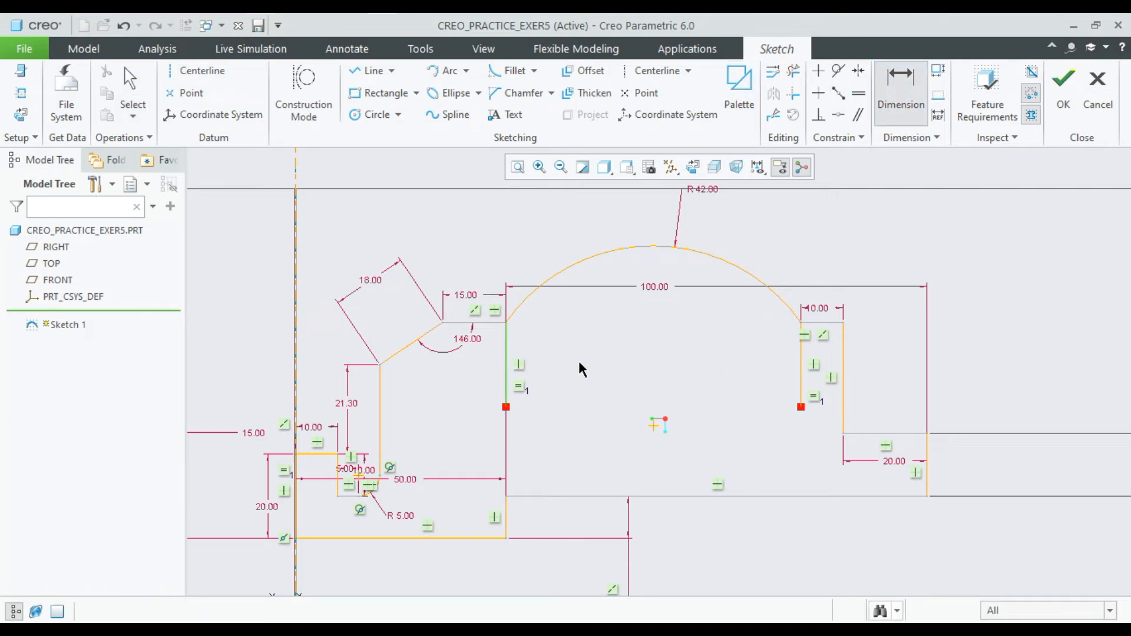
middle_click(580, 361)
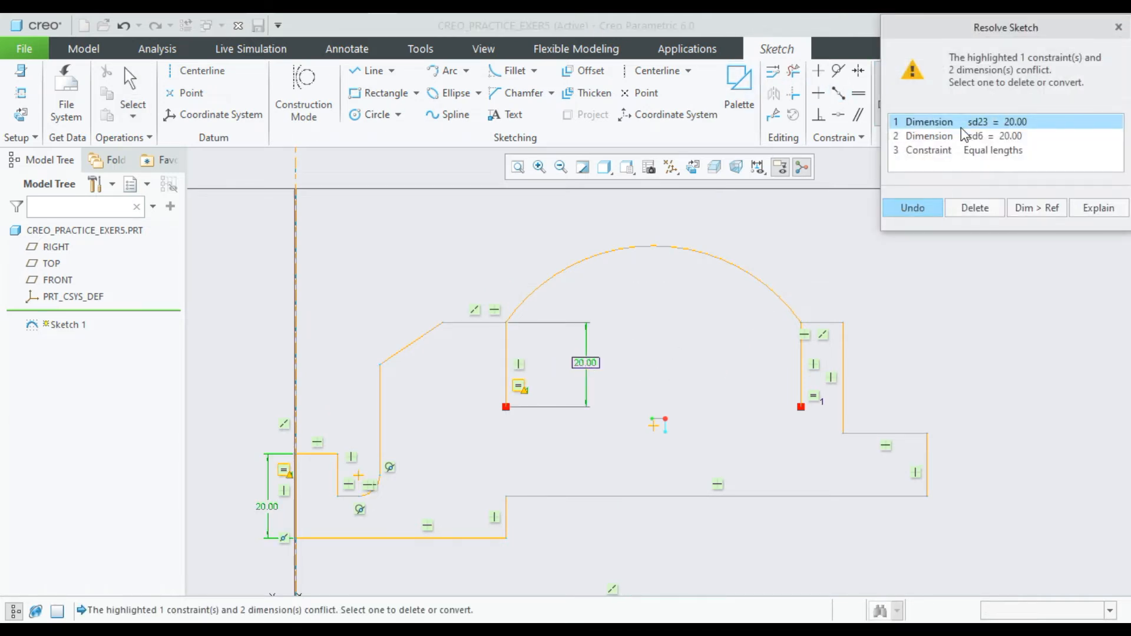
click(961, 206)
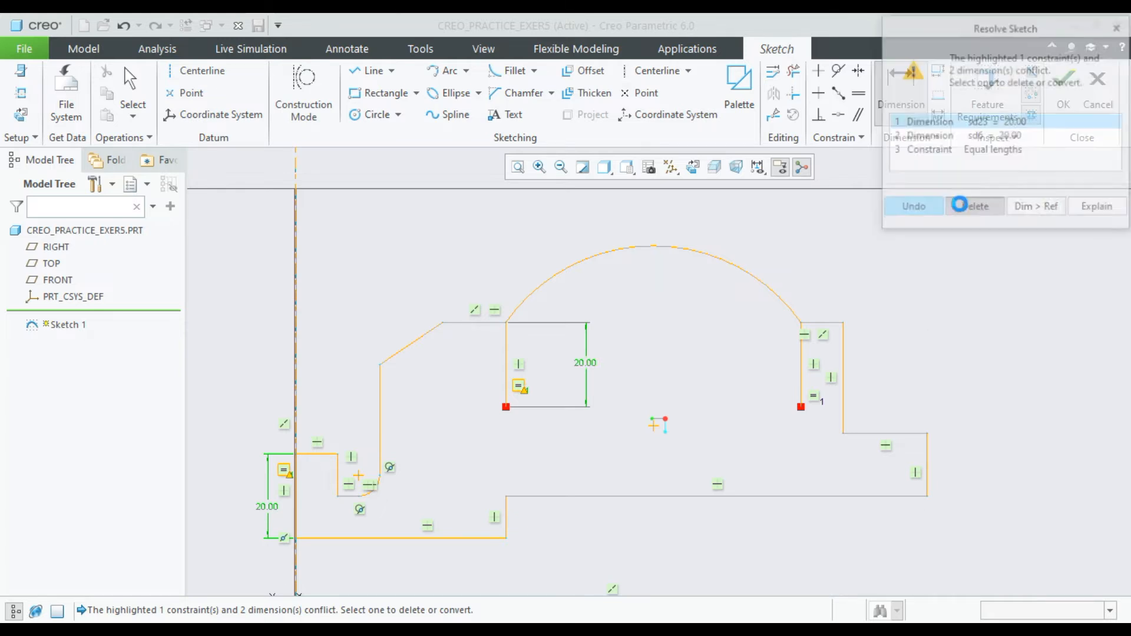
Dimension the inner vertical line below the arc's left end at 15, deleting the conflicting 20 height dimension of the profile's leftmost line.
click(505, 336)
middle_click(579, 344)
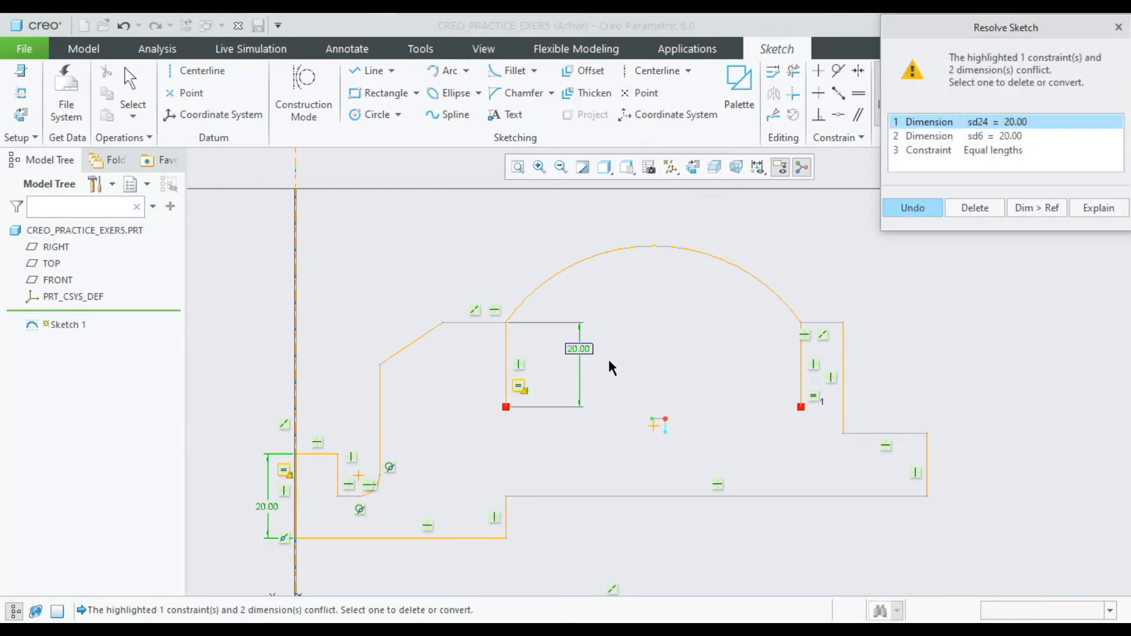
click(1001, 138)
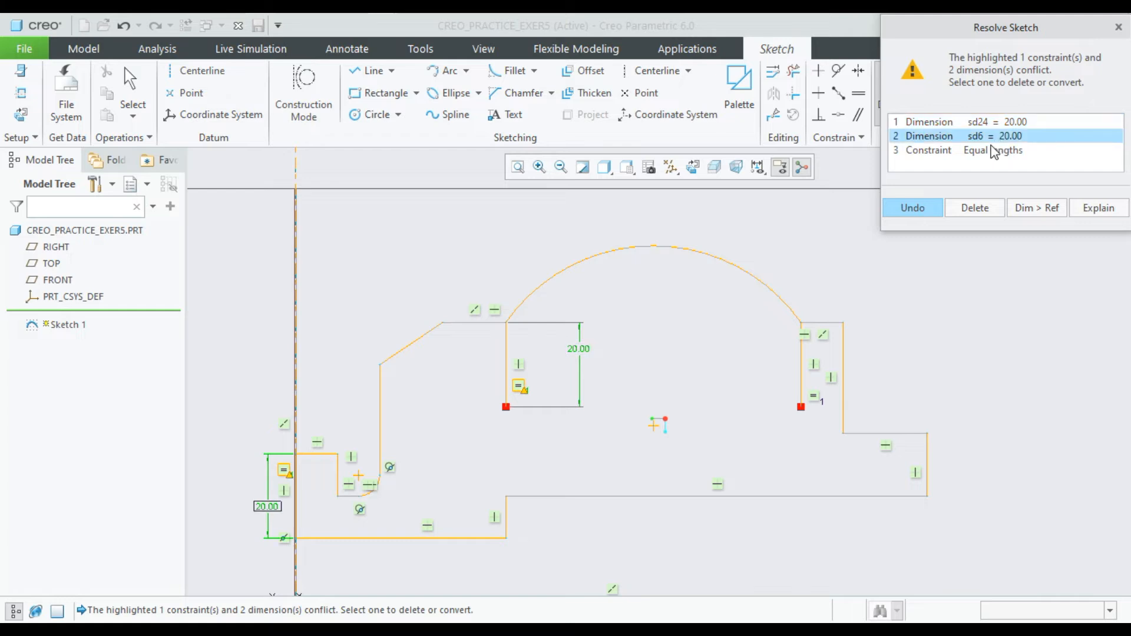
click(971, 209)
text(15)
key(Return)
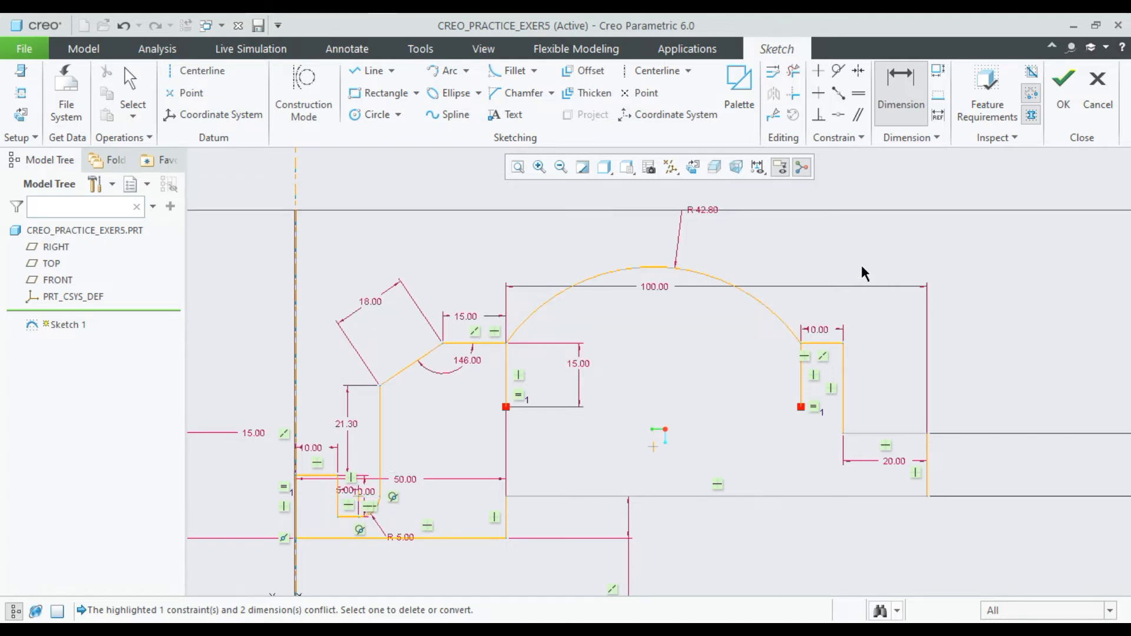
middle_click(831, 238)
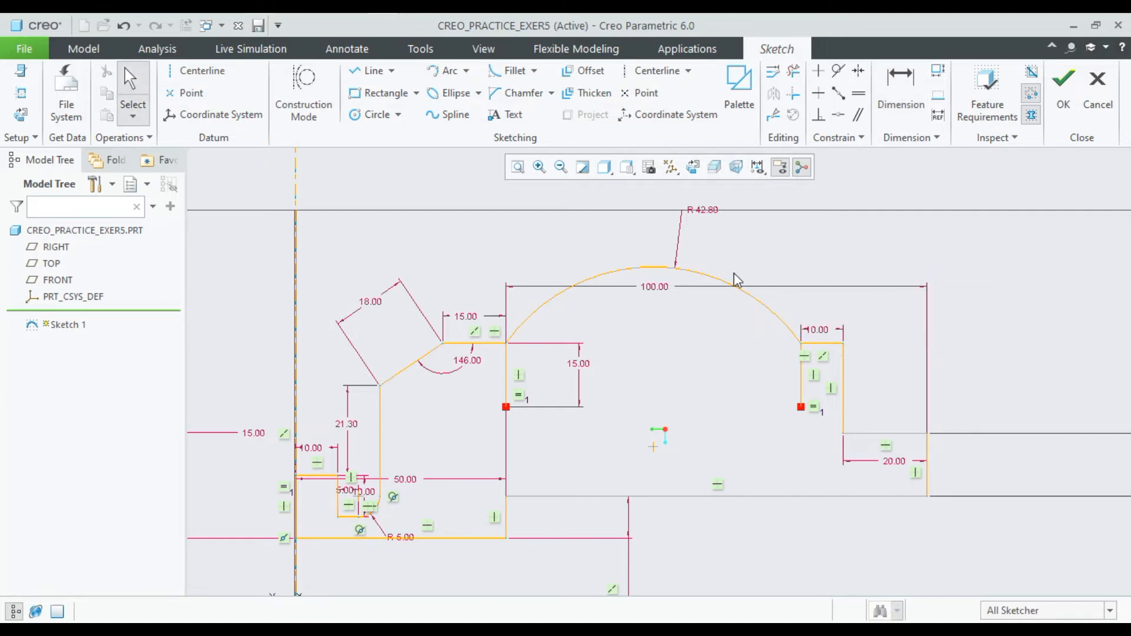
Draw a horizontal line joining the lower ends of the two inner vertical lines below the arc.
click(368, 71)
click(506, 406)
click(801, 406)
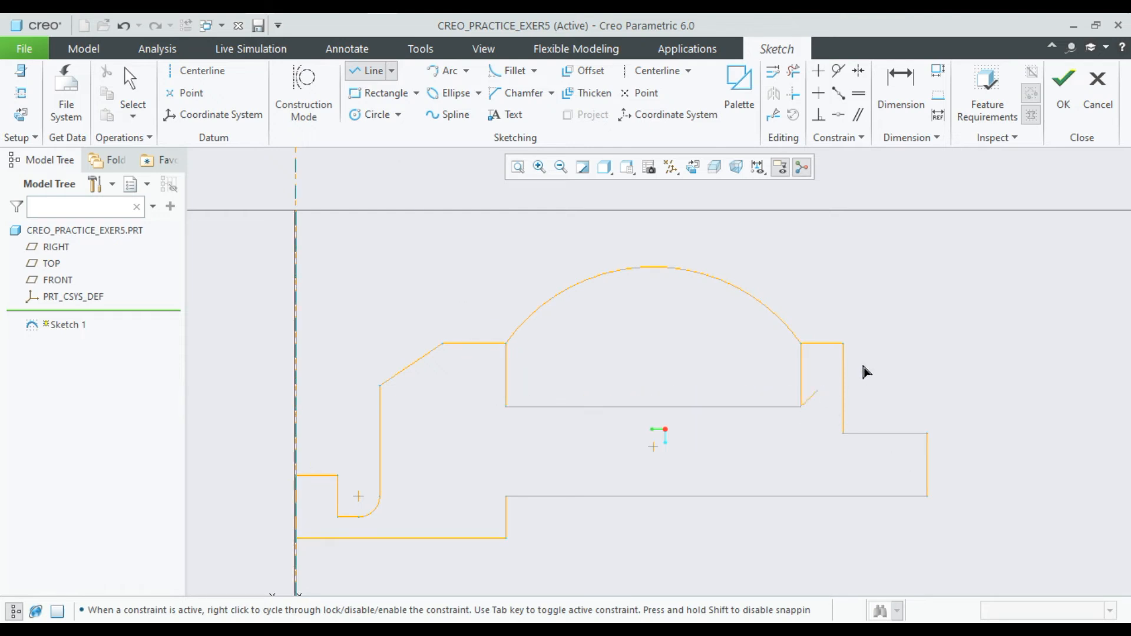
middle_click(865, 373)
click(601, 187)
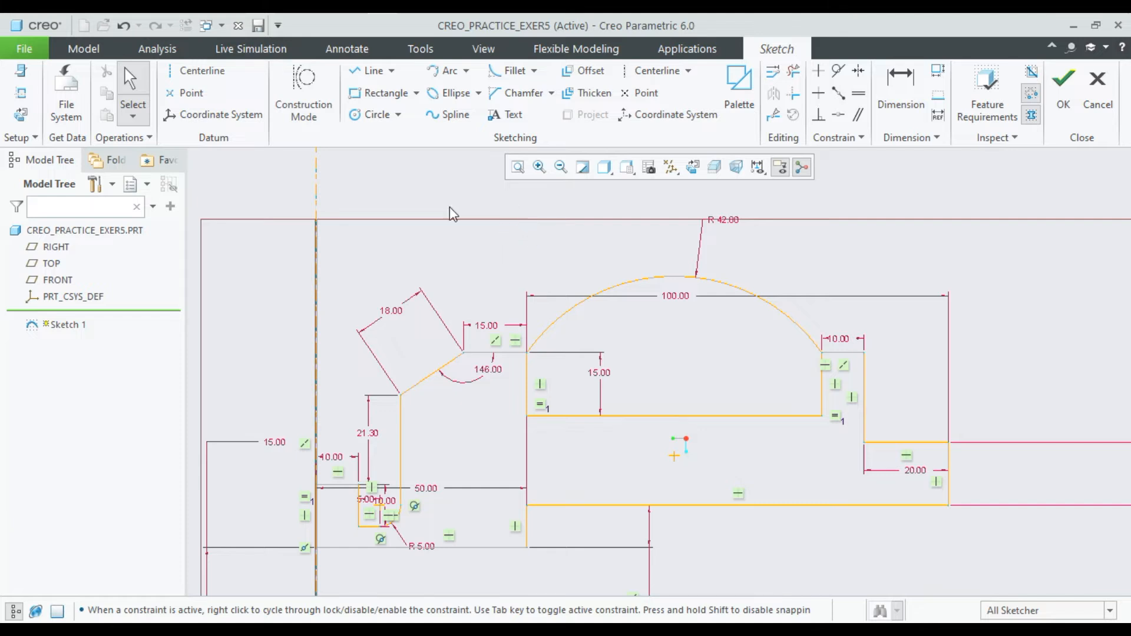
Draw two closely spaced vertical lines about 23.5 and 25.6 long from the arc's left part down to the horizontal line.
click(369, 70)
click(560, 318)
click(559, 415)
middle_click(564, 407)
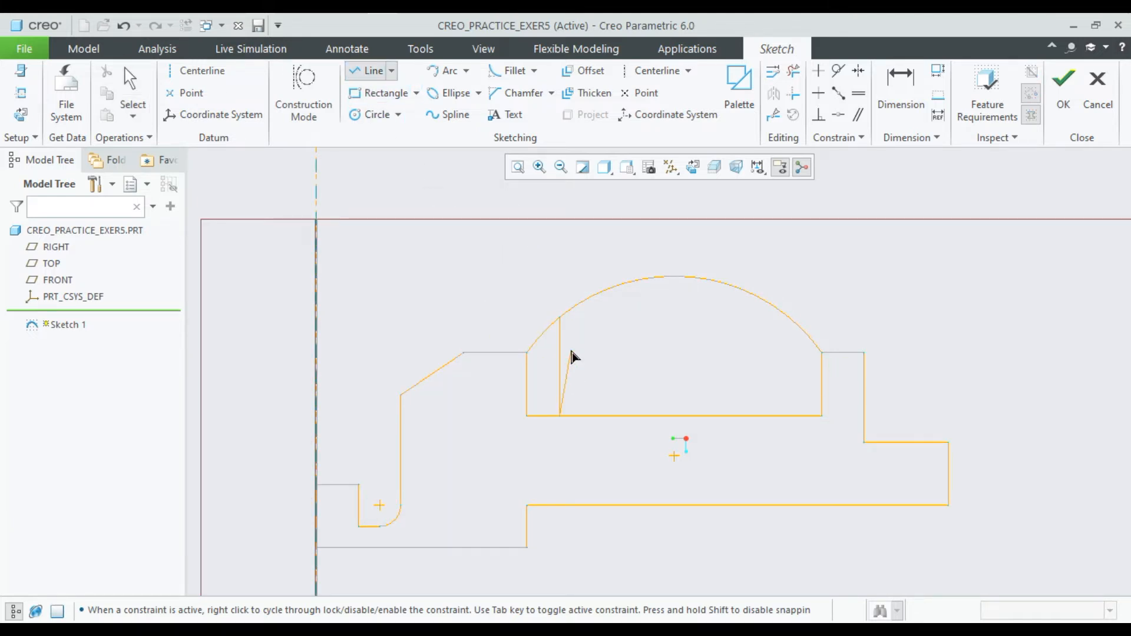
click(572, 308)
click(572, 415)
middle_click(642, 365)
Draw a second pair of vertical lines about 29.2 and 30.5 long between the arc and the horizontal line.
click(598, 293)
click(597, 415)
middle_click(636, 336)
click(611, 287)
click(611, 415)
middle_click(648, 356)
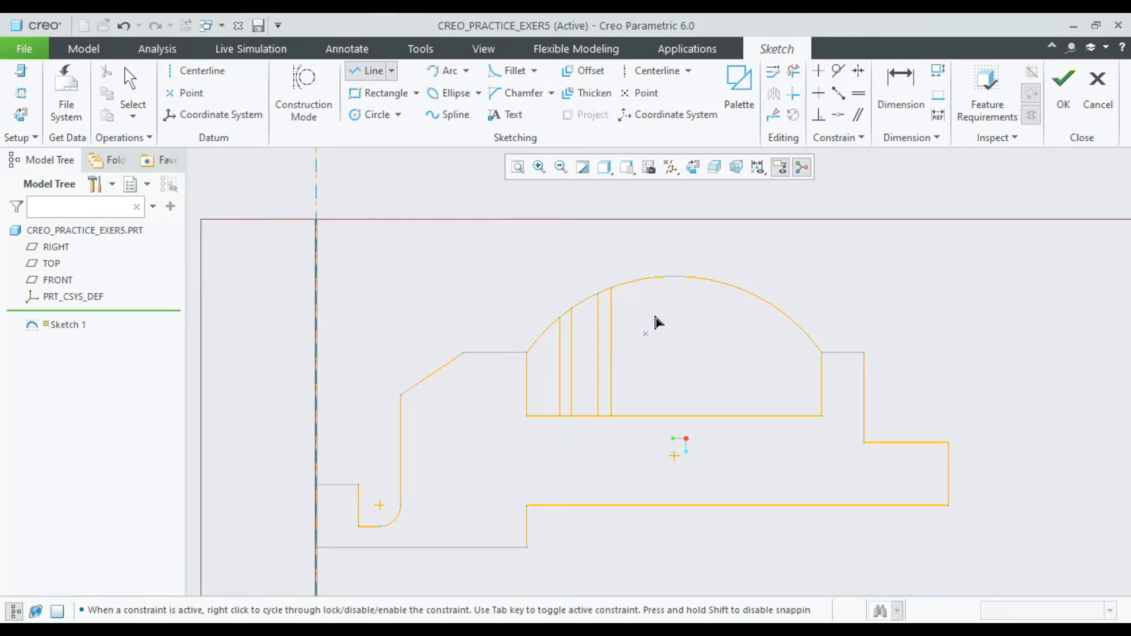
Draw a third pair of vertical lines about 32.2 and 32.7 long just left of the arc's crown.
click(636, 281)
click(636, 416)
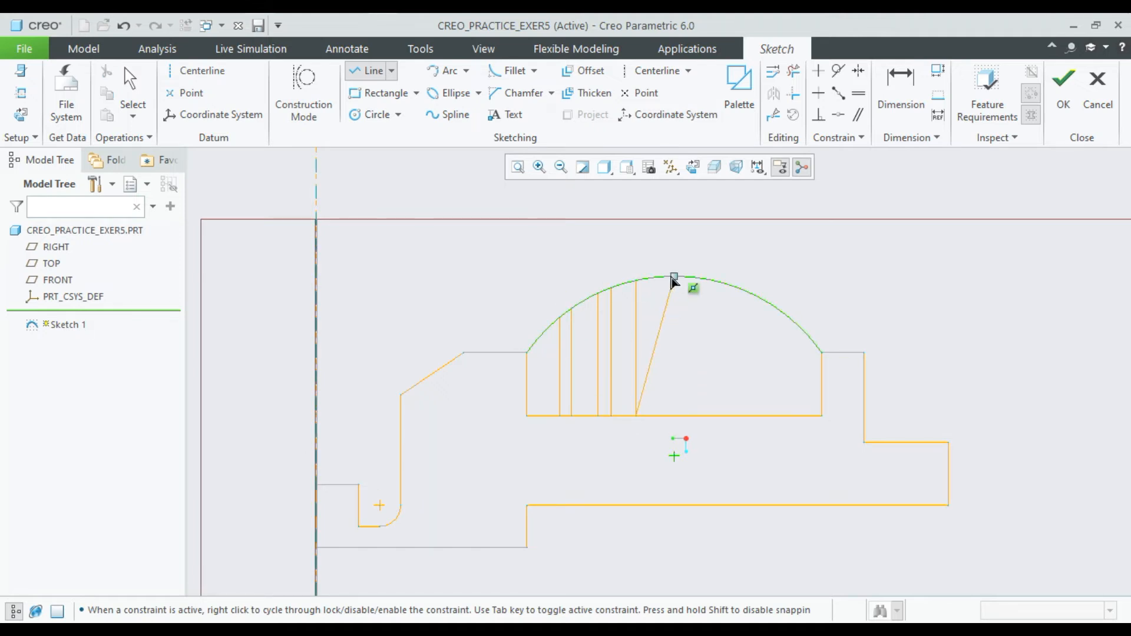
middle_click(650, 306)
click(648, 277)
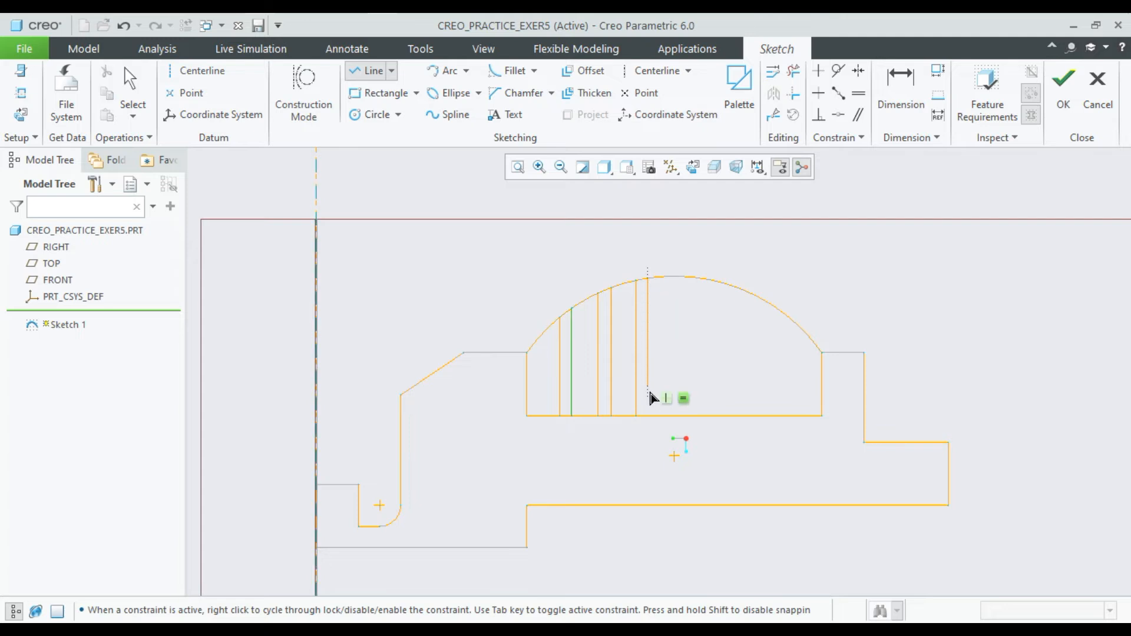
click(648, 416)
middle_click(699, 299)
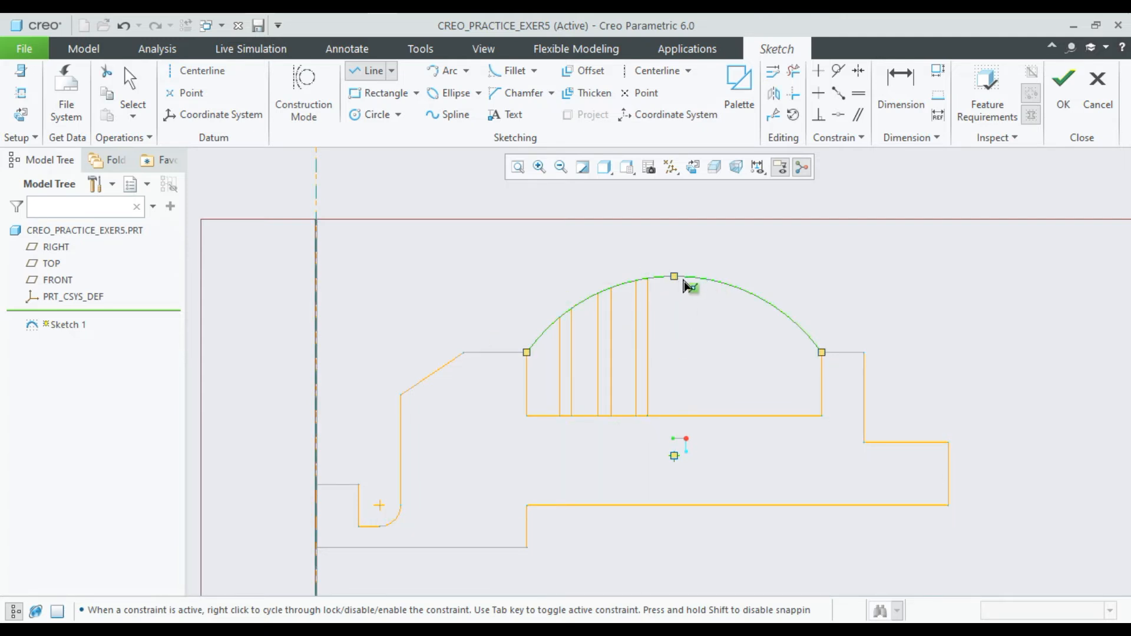
Draw a pair of vertical lines about 22.3 and 24.6 long under the arc near its right end.
click(795, 324)
click(795, 415)
middle_click(767, 347)
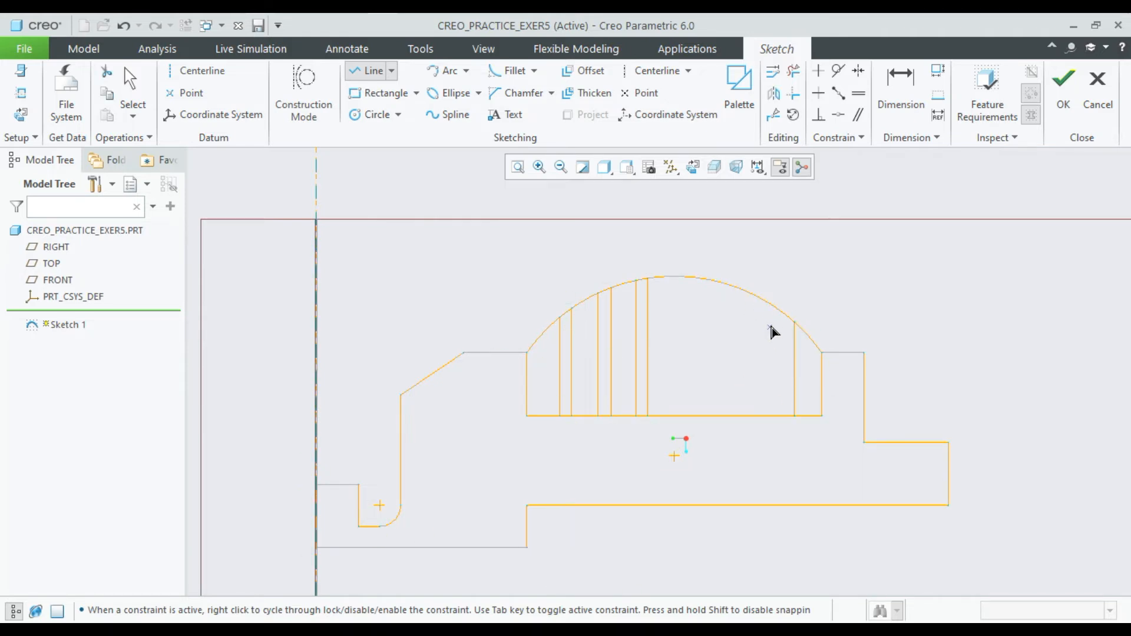
click(783, 313)
click(783, 416)
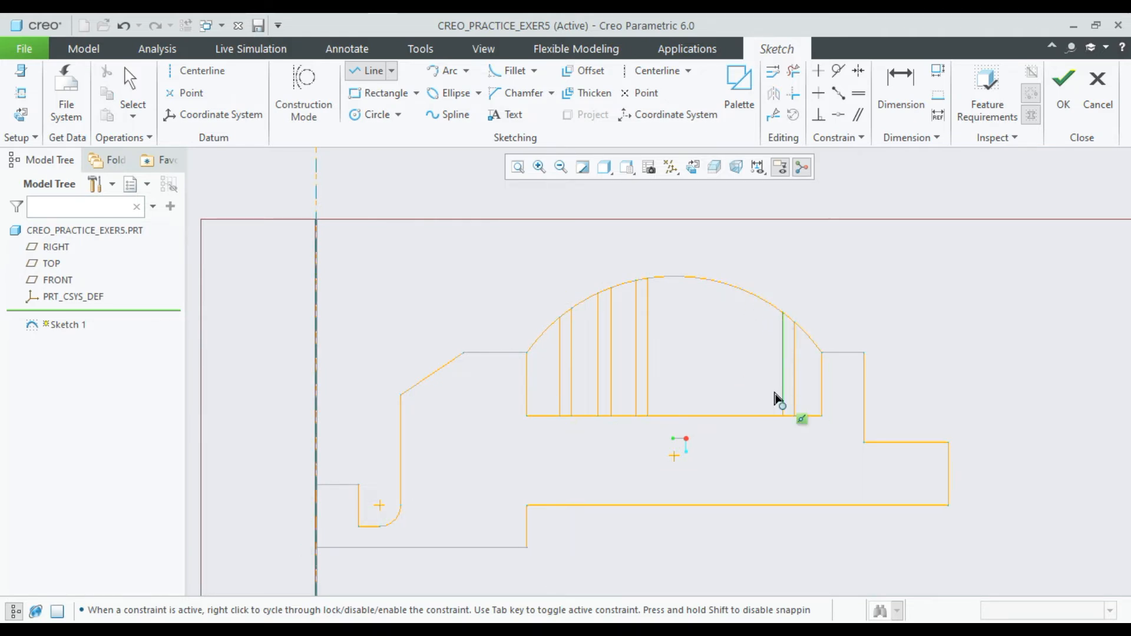
middle_click(748, 339)
Draw the middle pair of vertical lines, about 27.6 and 29.3 long, under the right half of the arc.
click(764, 301)
click(764, 416)
middle_click(747, 359)
click(751, 294)
click(751, 416)
middle_click(754, 424)
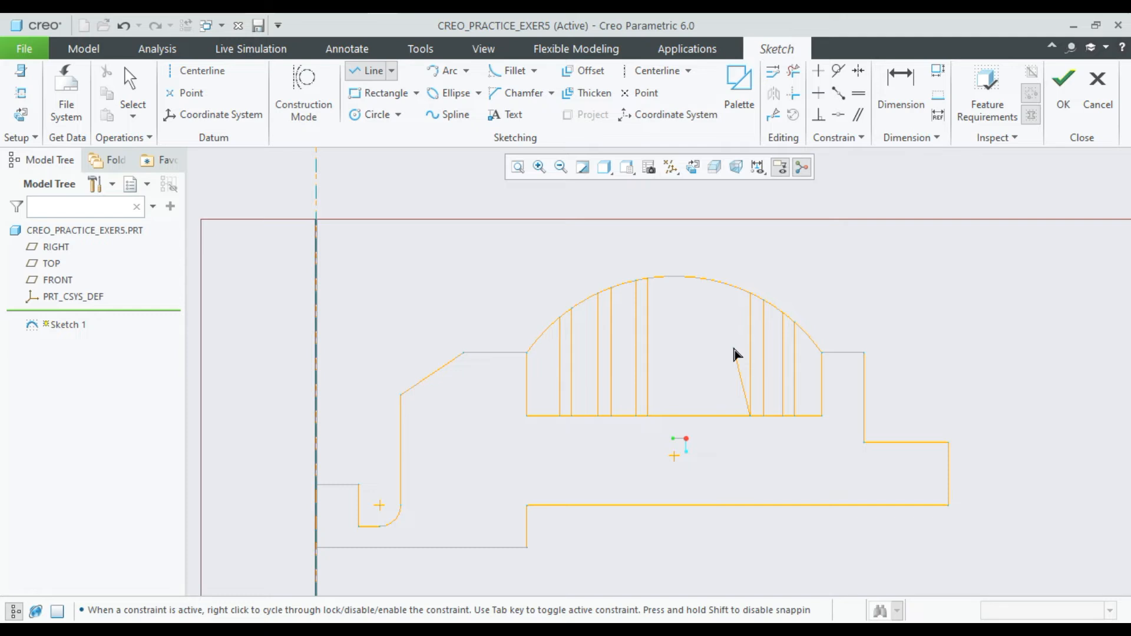
Draw the innermost pair of vertical lines, about 31.2 and 32.2 long, right of the arc's crown and finish the line command.
click(729, 301)
click(729, 416)
middle_click(714, 316)
click(713, 282)
click(712, 416)
middle_click(743, 458)
middle_click(838, 282)
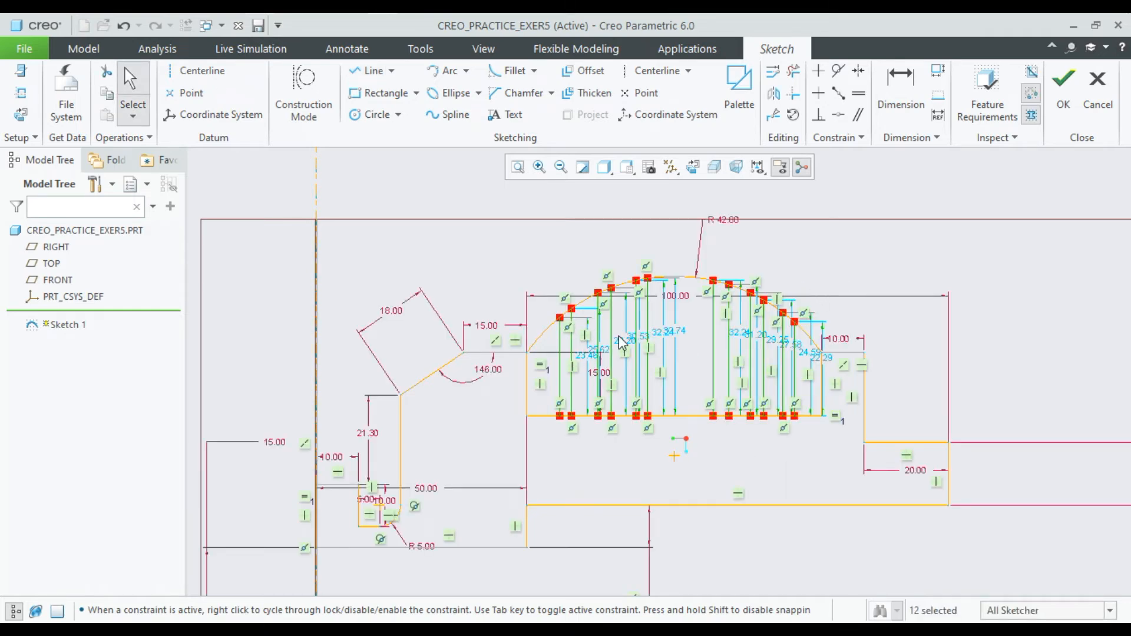
Dimension the gap between the two vertical lines of the leftmost pair under the arc at 2.5.
scroll(618, 336, up, 2)
scroll(618, 336, down, 3)
scroll(622, 342, down, 1)
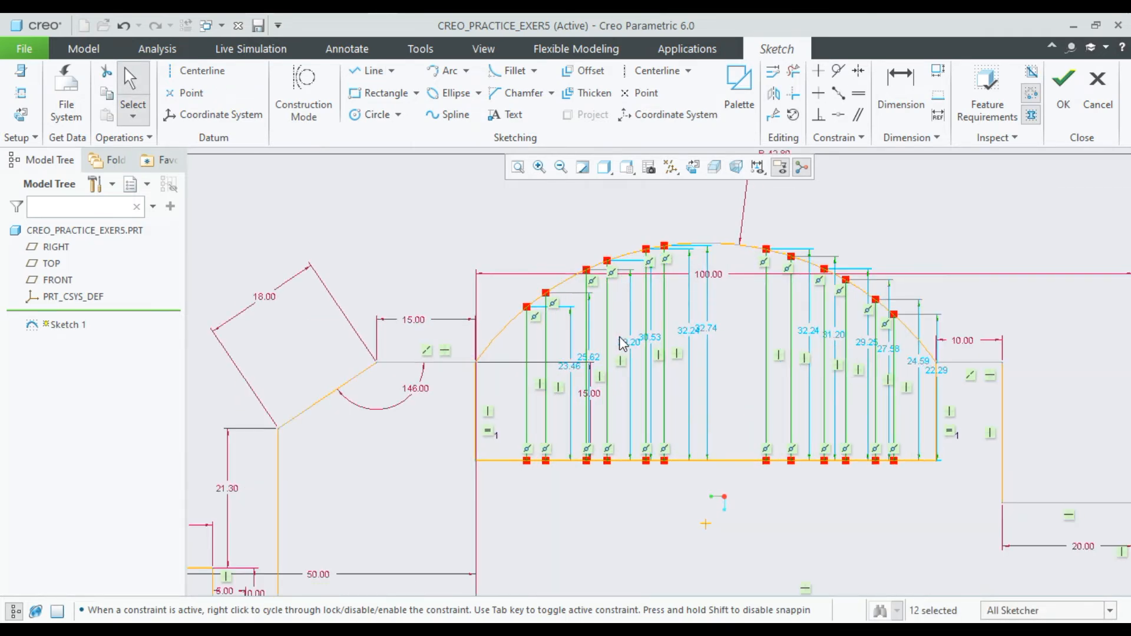
scroll(621, 343, down, 1)
scroll(621, 340, down, 1)
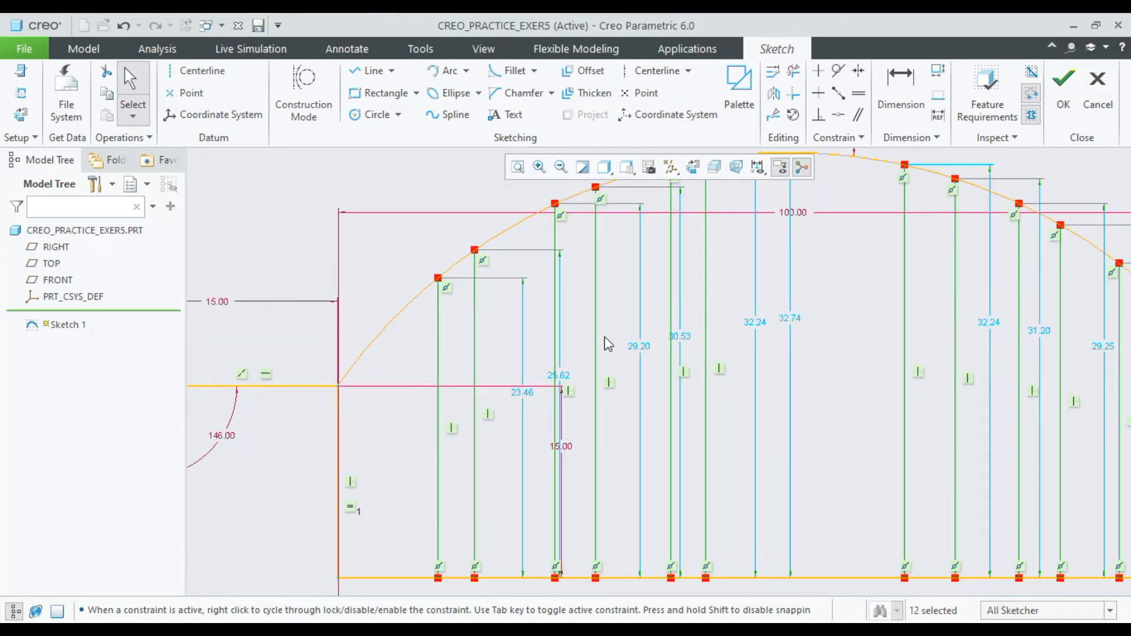
click(531, 391)
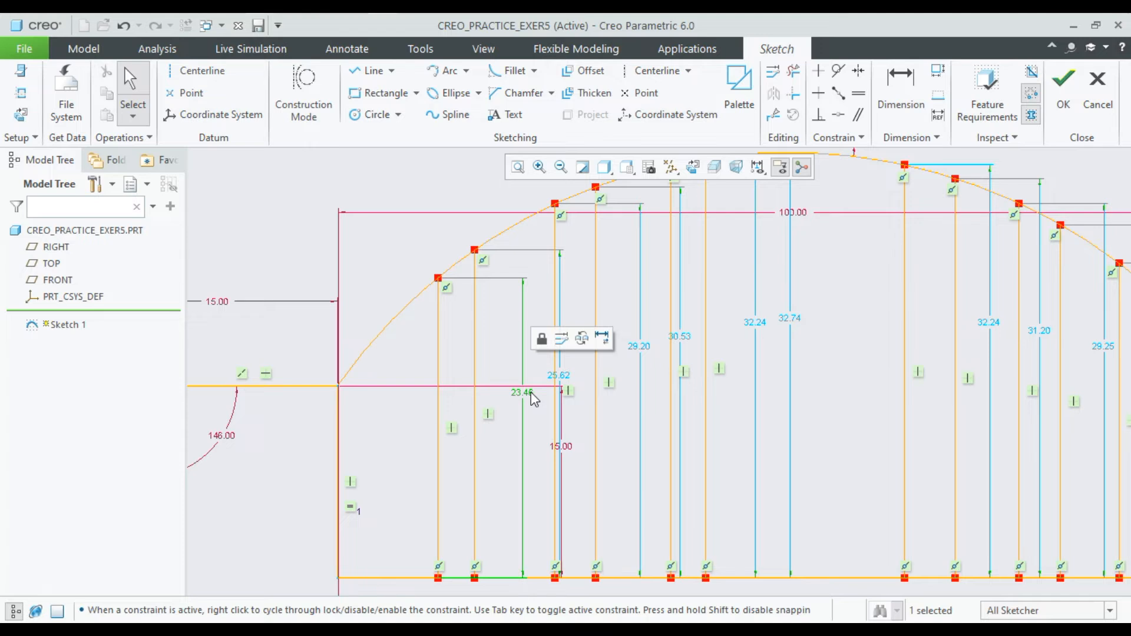
click(555, 380)
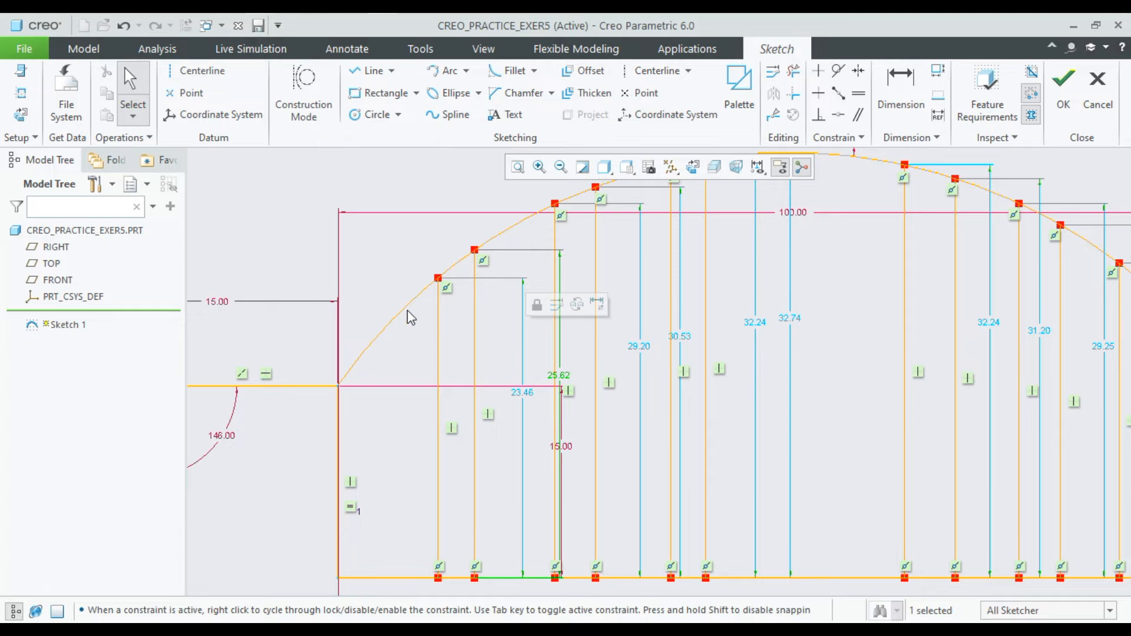
click(890, 100)
click(472, 344)
middle_click(424, 250)
text(2.5)
key(Return)
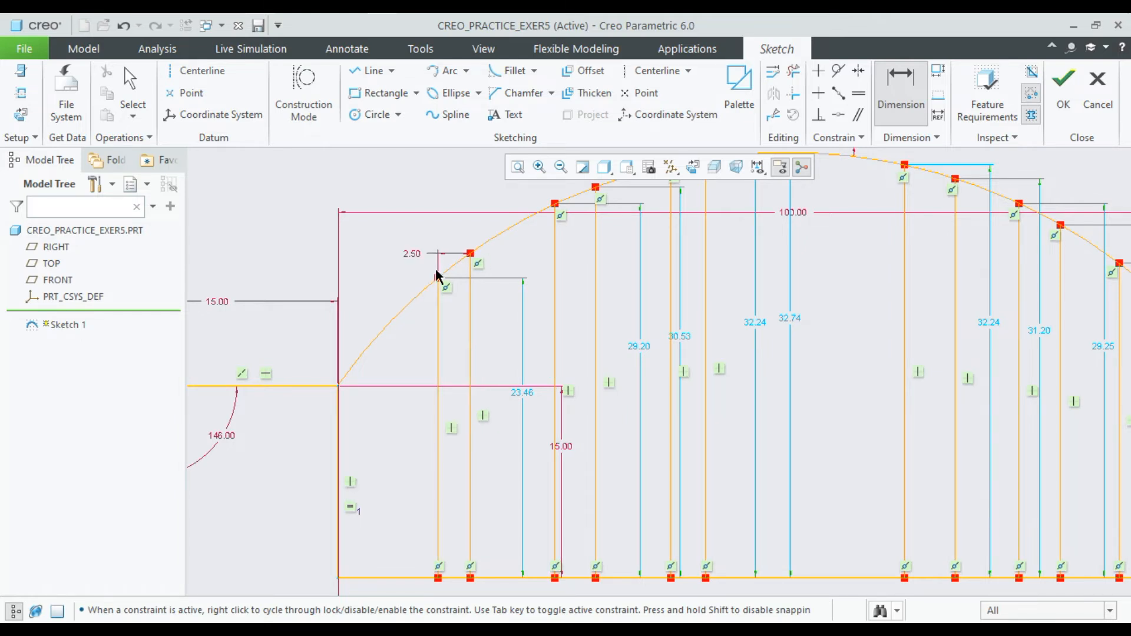
Dimension the gap between the lines of the second pair from the arc's left end at 2.5.
click(596, 255)
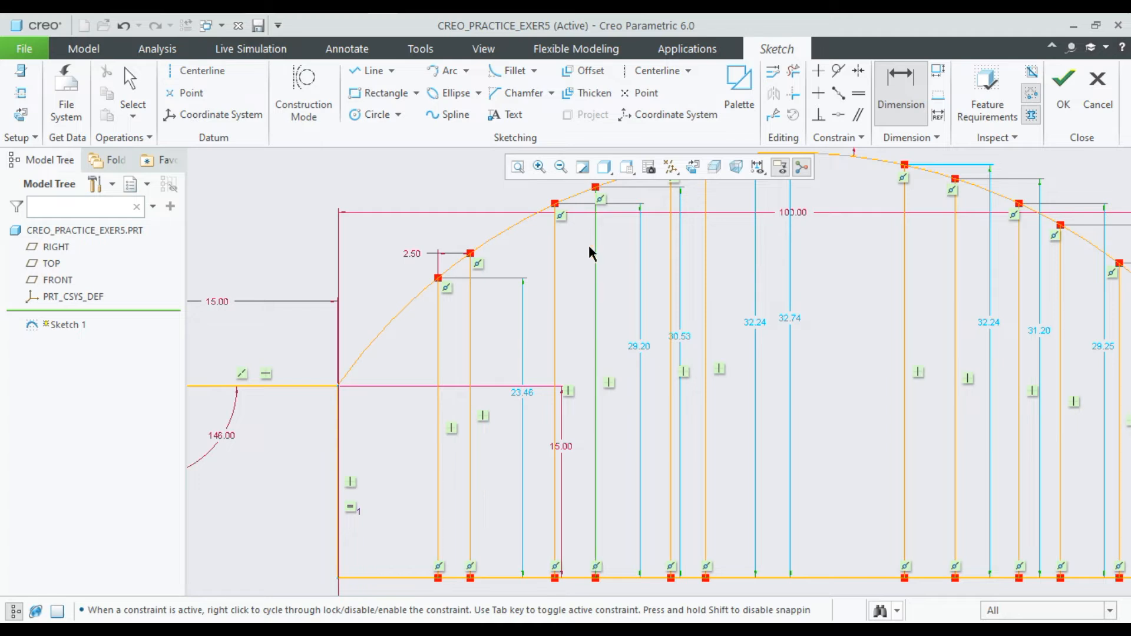
click(555, 243)
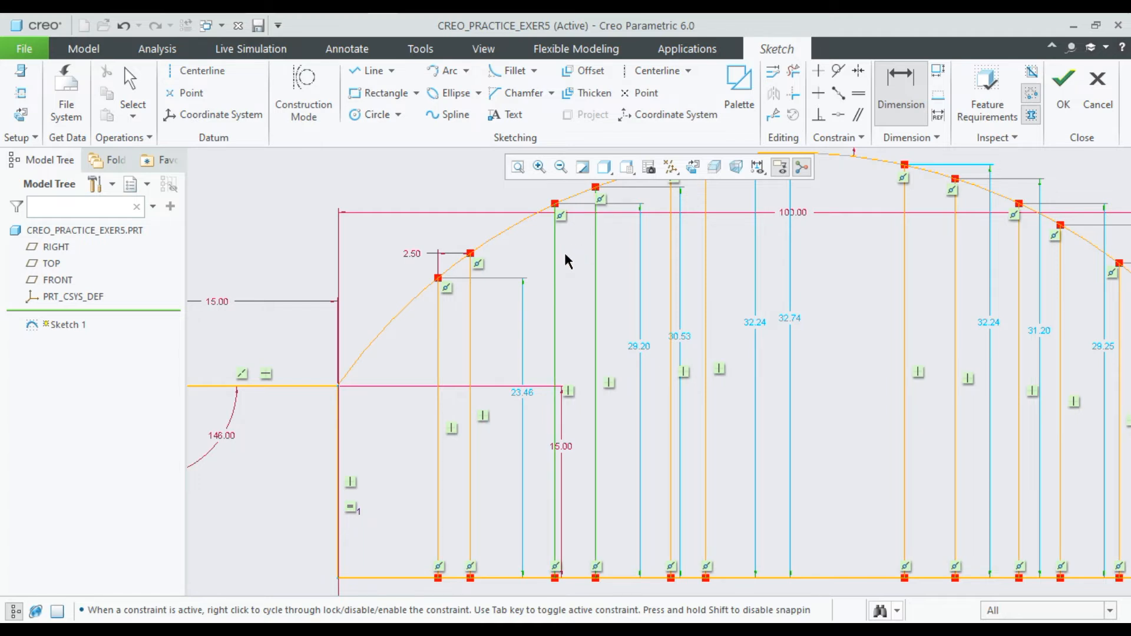
middle_click(565, 250)
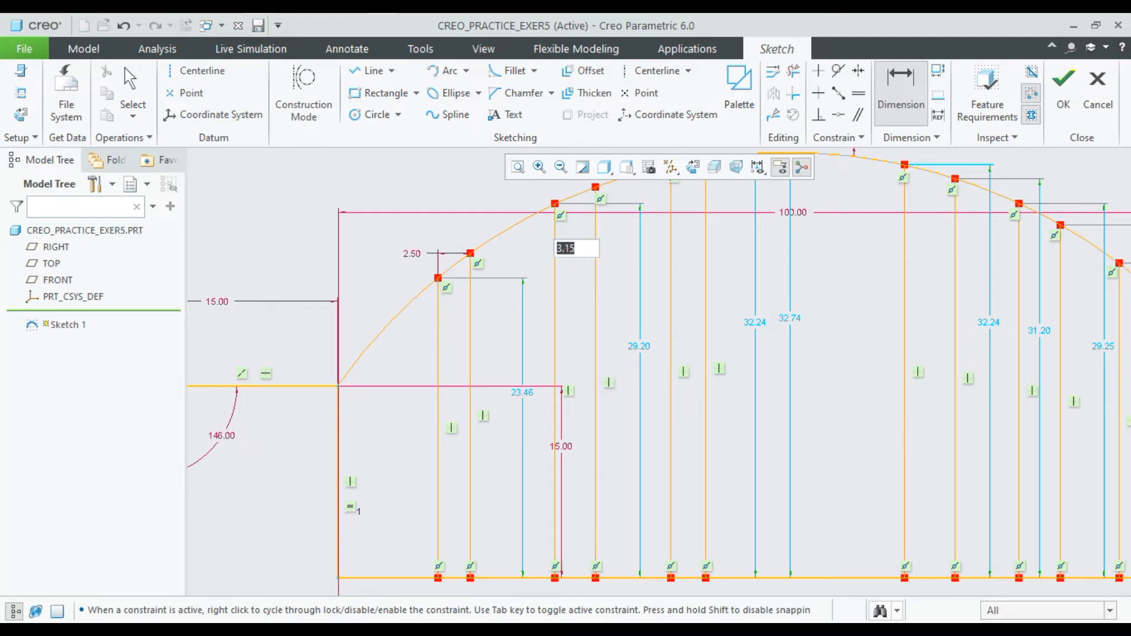
text(2)
key(Return)
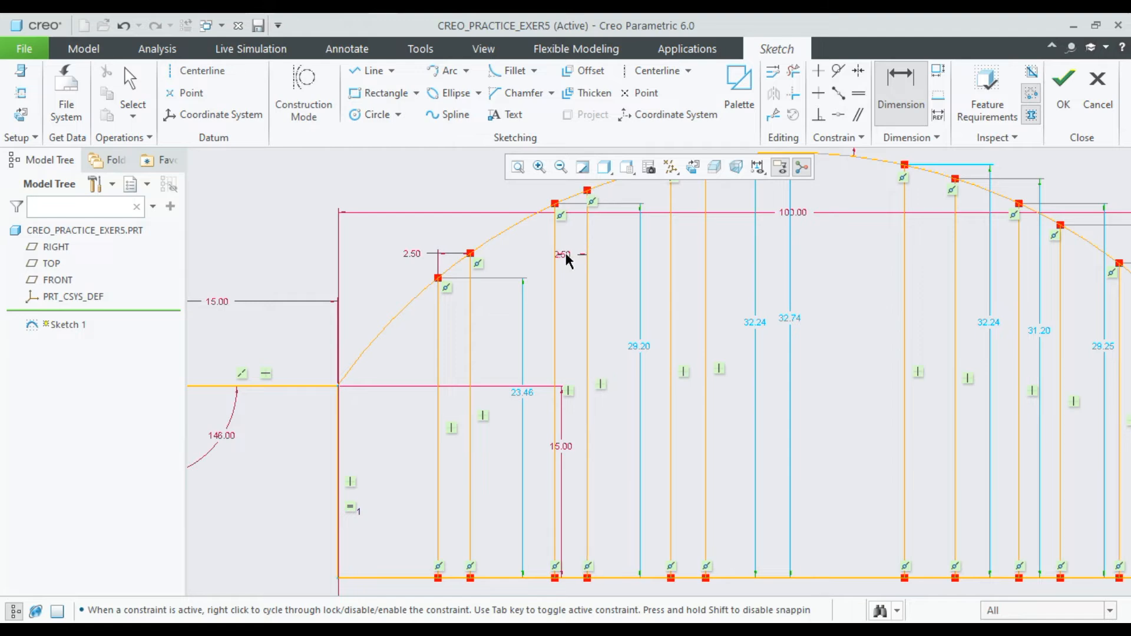
Dimension the gap between the lines of the pair just left of the arc's crown at 2.5.
scroll(495, 222, down, 3)
scroll(573, 194, up, 3)
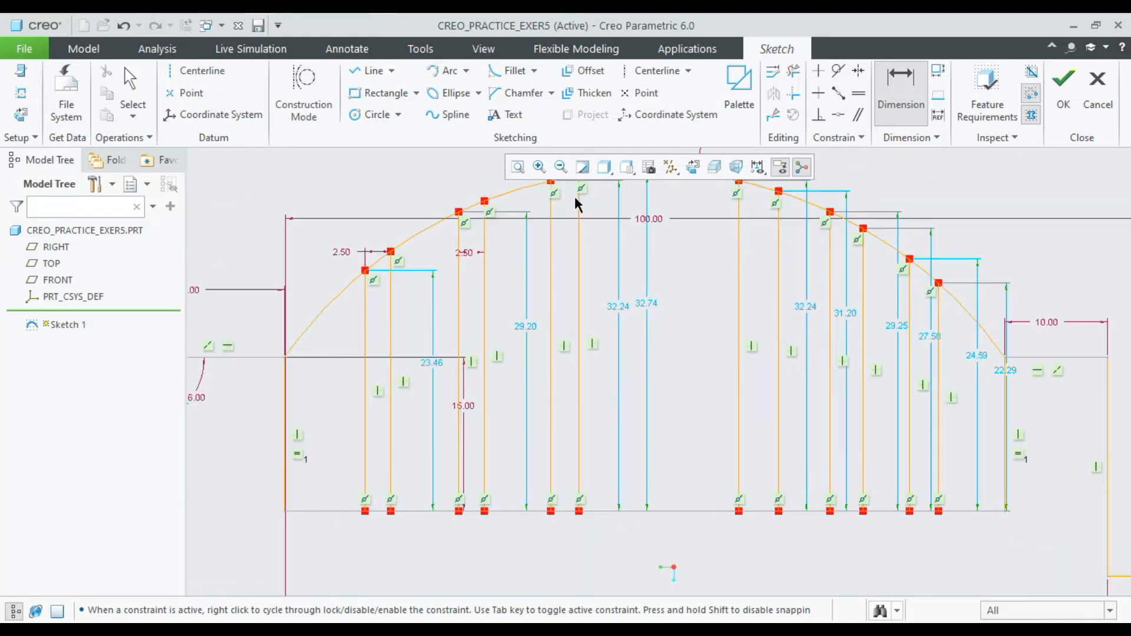
click(552, 243)
middle_click(557, 260)
text(2)
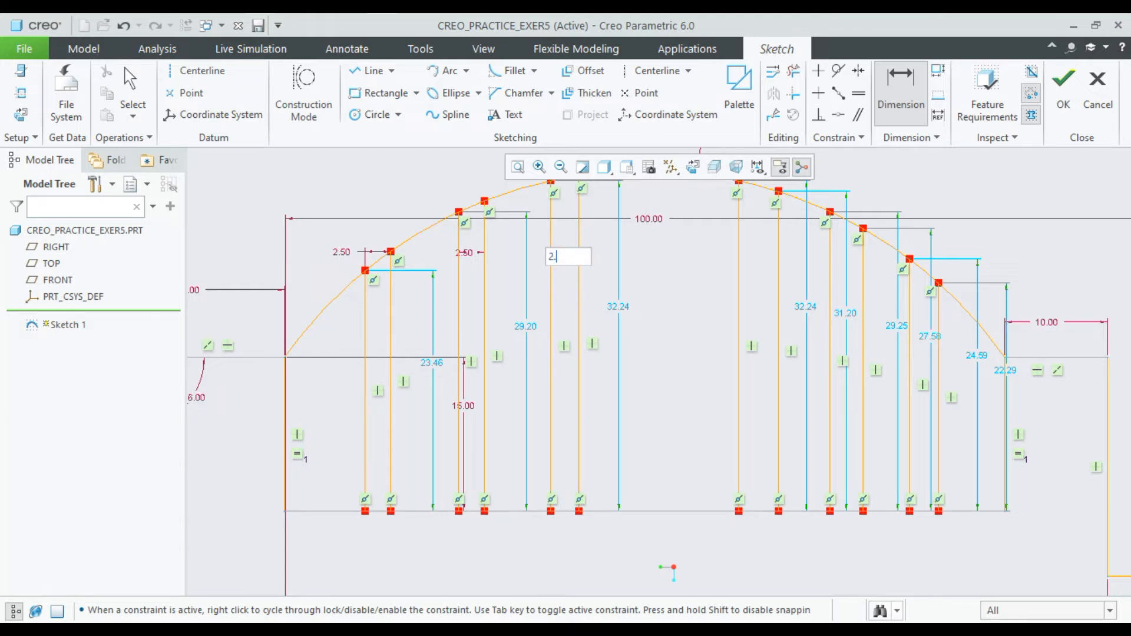
text(.5)
key(Return)
Dimension the gap between the lines of the pair just right of the arc's crown at 2.5.
click(738, 292)
click(779, 311)
middle_click(763, 288)
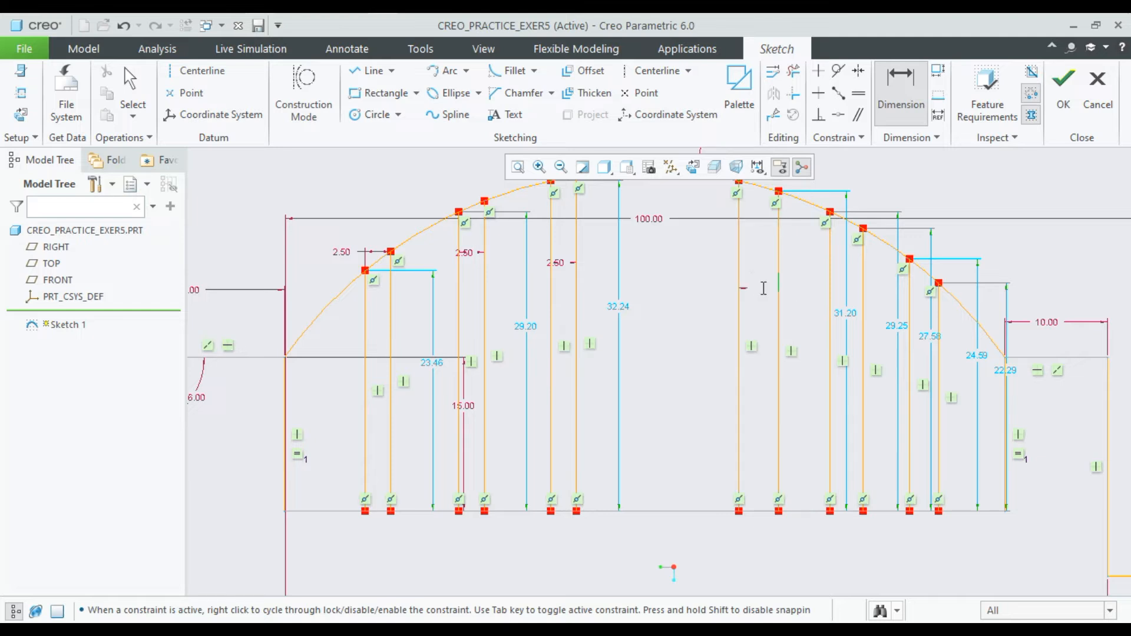
text(2.5)
key(Return)
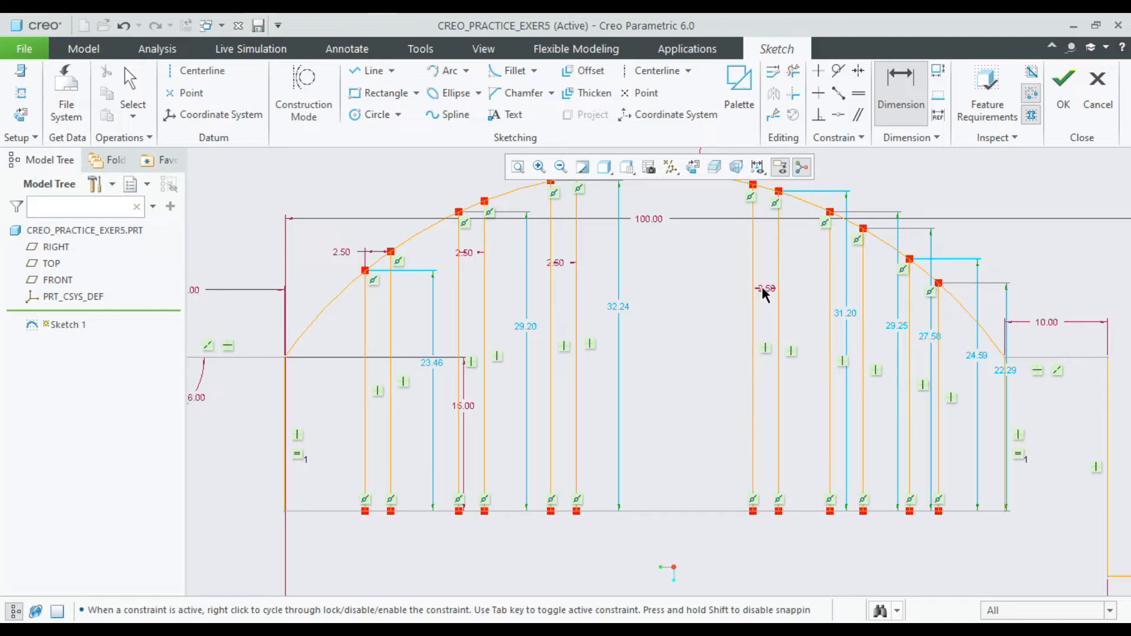
Dimension the gap between the lines of the middle pair under the arc's right half at 2.5.
click(829, 323)
click(863, 323)
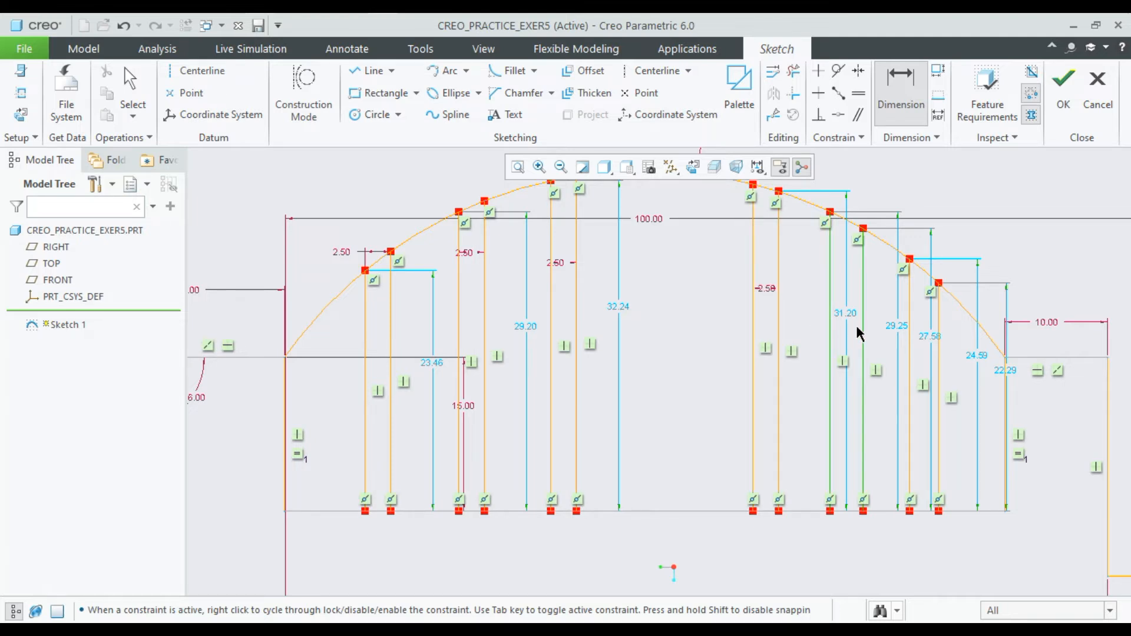
middle_click(854, 325)
text(2.5)
key(Return)
Dimension the gap between the lines of the rightmost pair under the arc at 2.5.
click(909, 376)
click(937, 371)
middle_click(894, 343)
text(2)
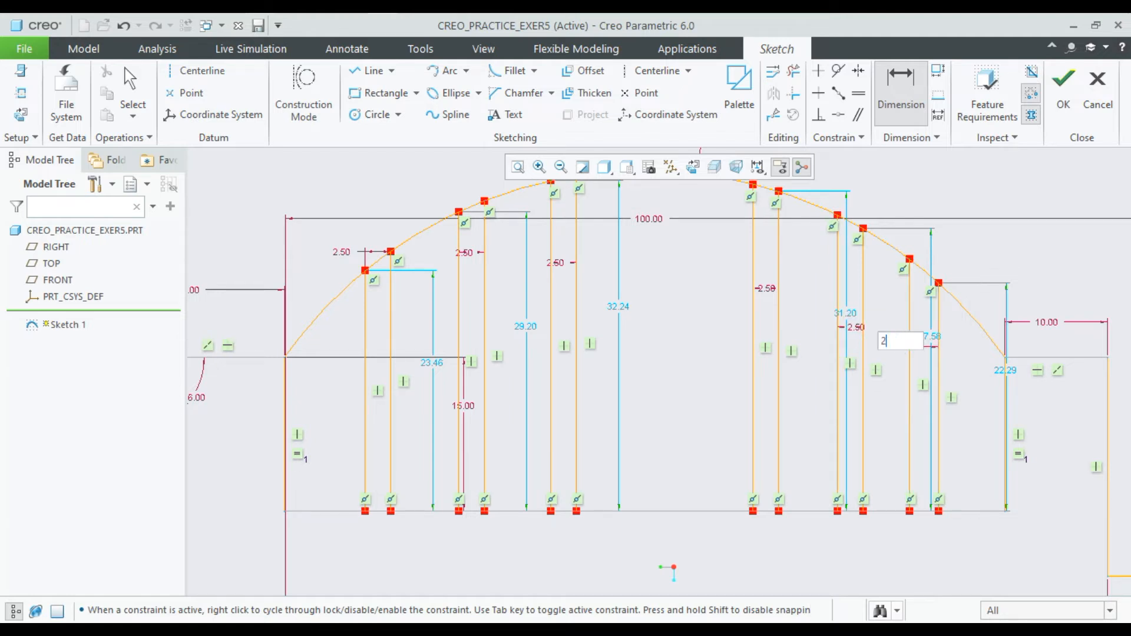
key(Return)
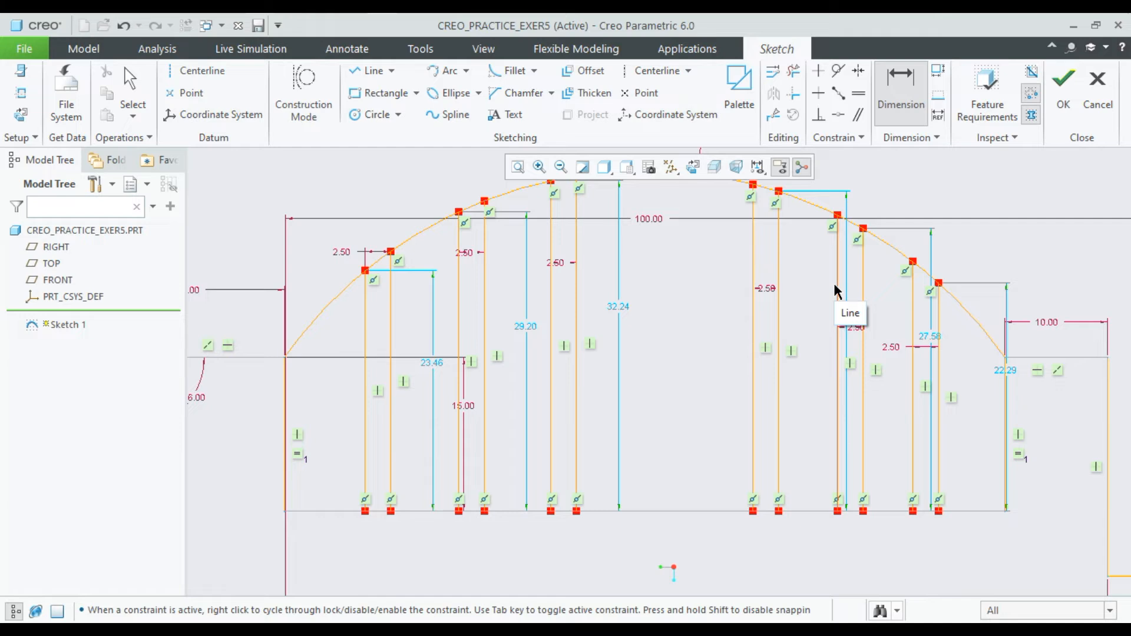
Dimension the distance from the inner vertical line at the arc's left end to the first rib line at 5.
click(286, 383)
ctrl+click(364, 405)
middle_click(325, 390)
text(5)
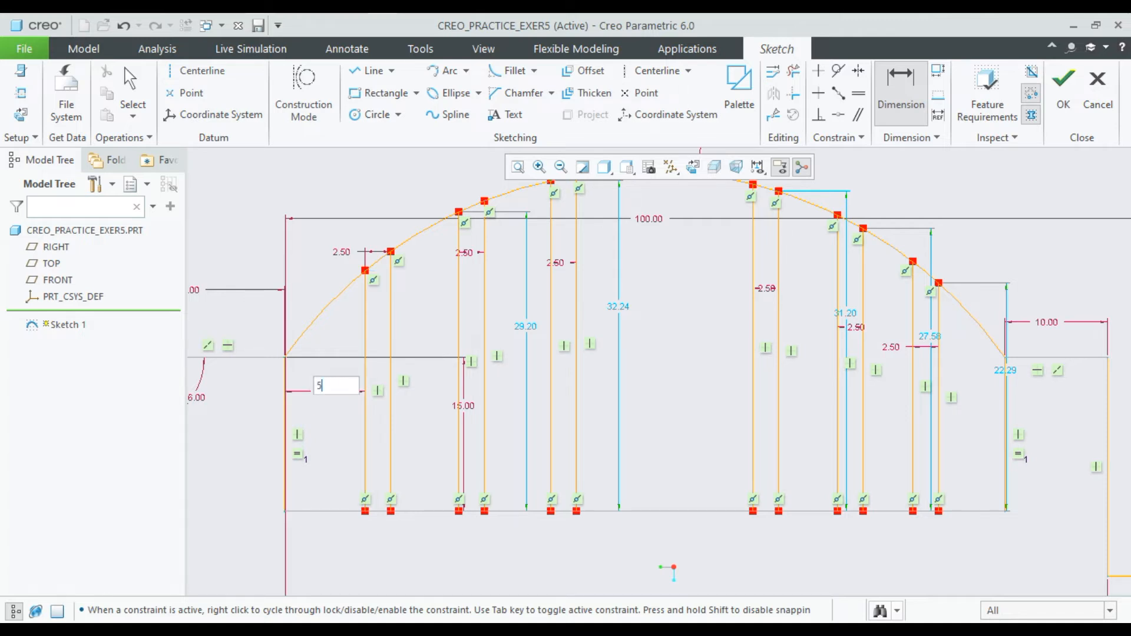
key(Return)
Dimension the spacing between the first and second line pairs from the arc's left end at 5.
click(361, 395)
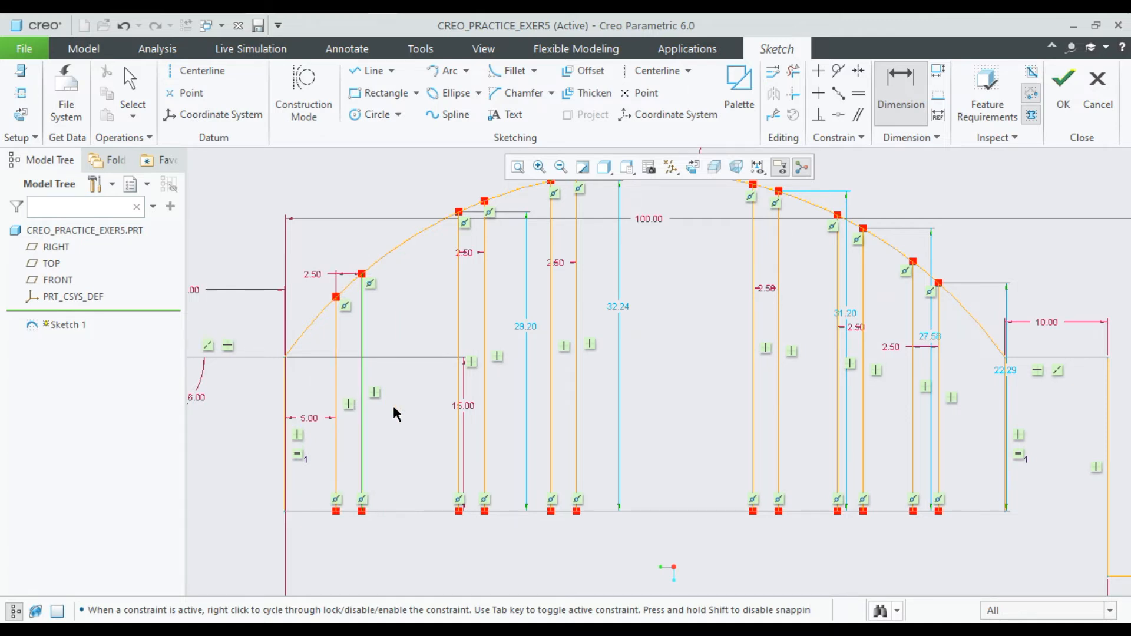
click(458, 435)
middle_click(411, 419)
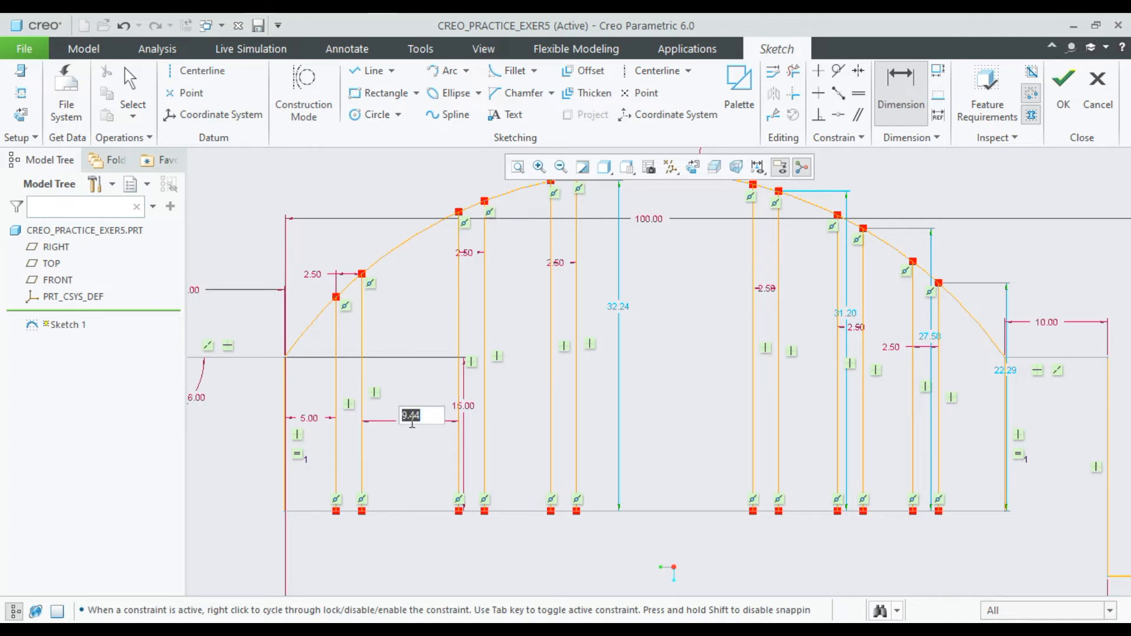
text(5)
key(Return)
Dimension the spacing between the second and third line pairs from the arc's left end at 5.
click(440, 337)
click(552, 319)
middle_click(510, 315)
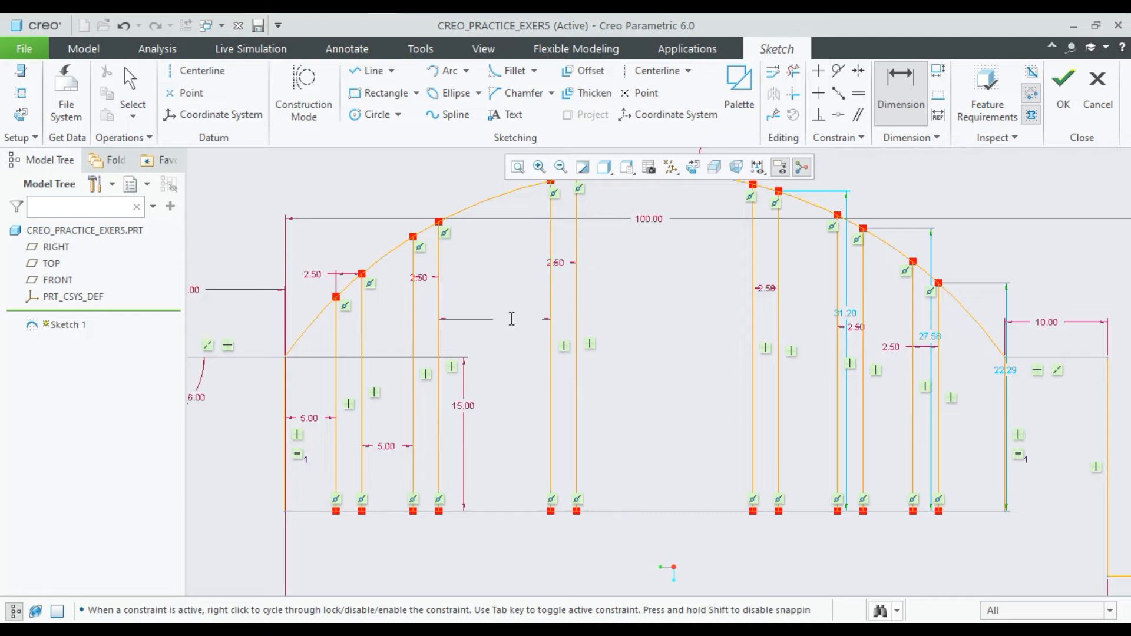
text(5)
key(Return)
Dimension the distance from the inner vertical line at the arc's right end to the nearest rib line at 5.
click(1005, 392)
click(938, 382)
middle_click(982, 379)
text(5)
key(Return)
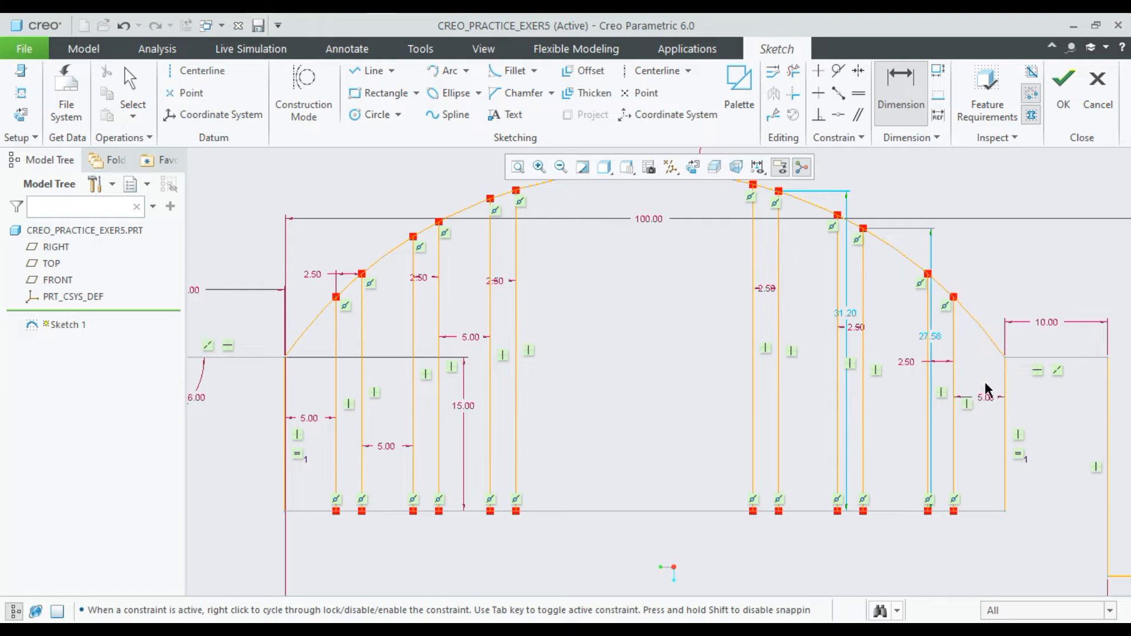
Dimension the spacing between the rightmost and middle line pairs under the arc's right half at 5.
click(863, 343)
click(928, 403)
middle_click(889, 399)
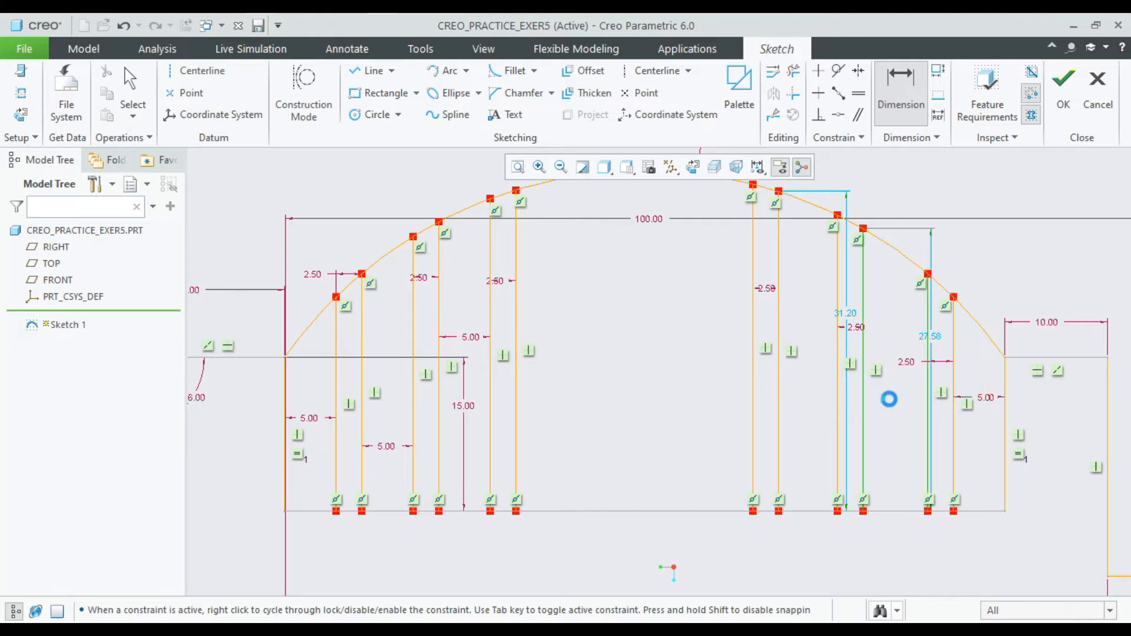
text(5)
key(Return)
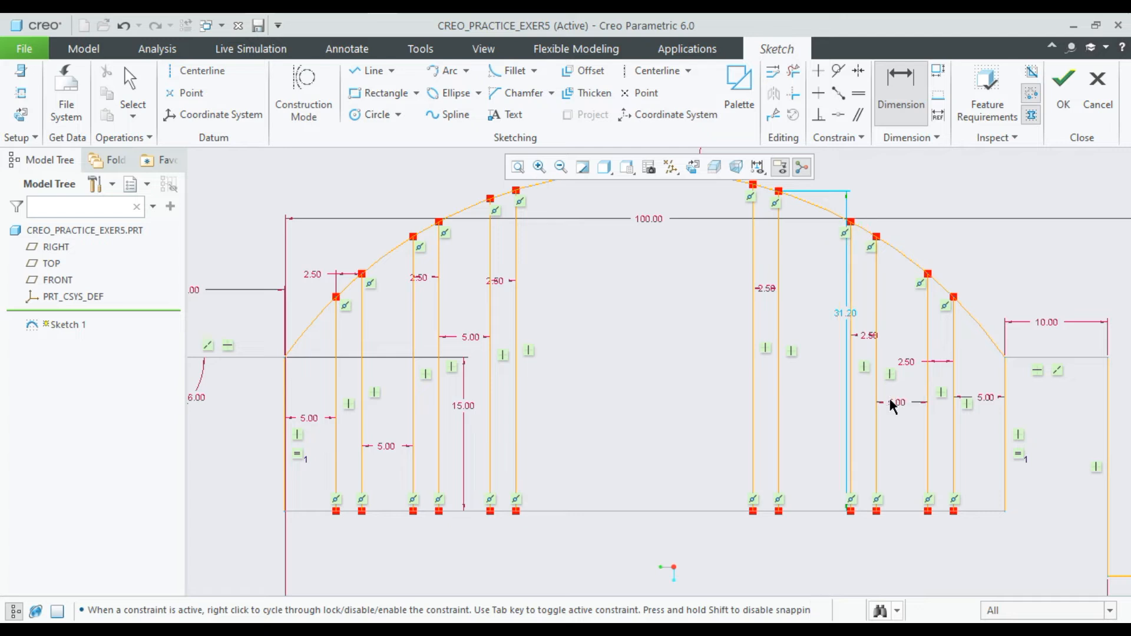
Dimension the spacing between the middle and innermost line pairs under the arc's right half at 5.
click(777, 378)
click(847, 407)
middle_click(810, 398)
text(5)
key(Return)
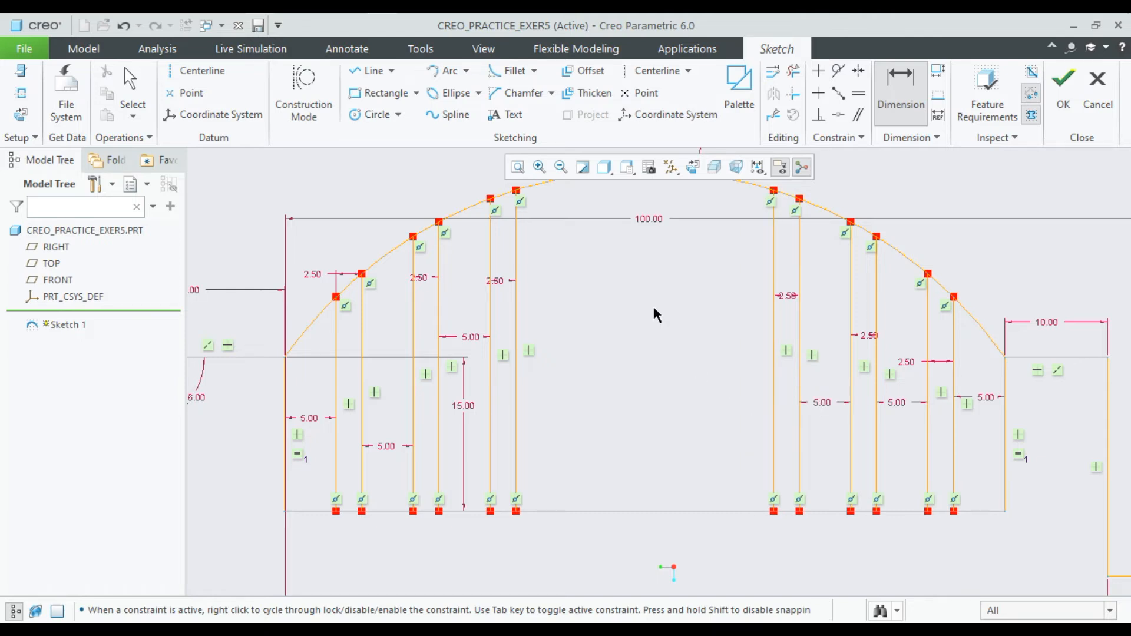
Draw a fourth pair of vertical lines left of the arc's centre, running from the arc down to the base line.
click(371, 70)
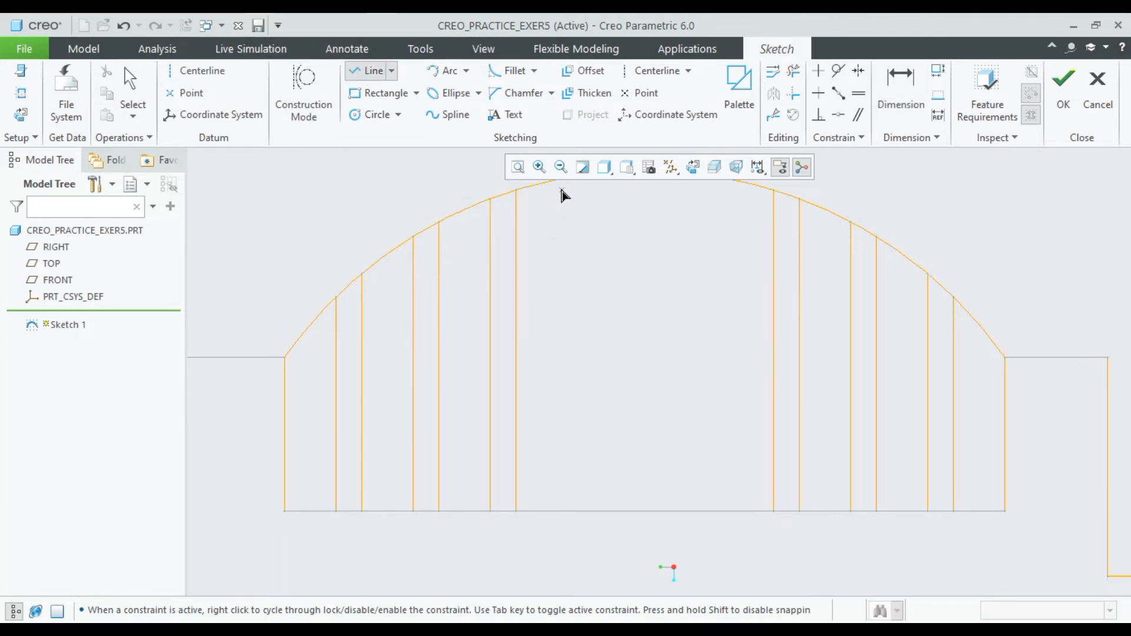
click(558, 182)
click(556, 511)
middle_click(585, 215)
scroll(586, 200, up, 3)
scroll(586, 199, down, 1)
scroll(586, 204, down, 1)
click(583, 182)
click(583, 447)
middle_click(638, 342)
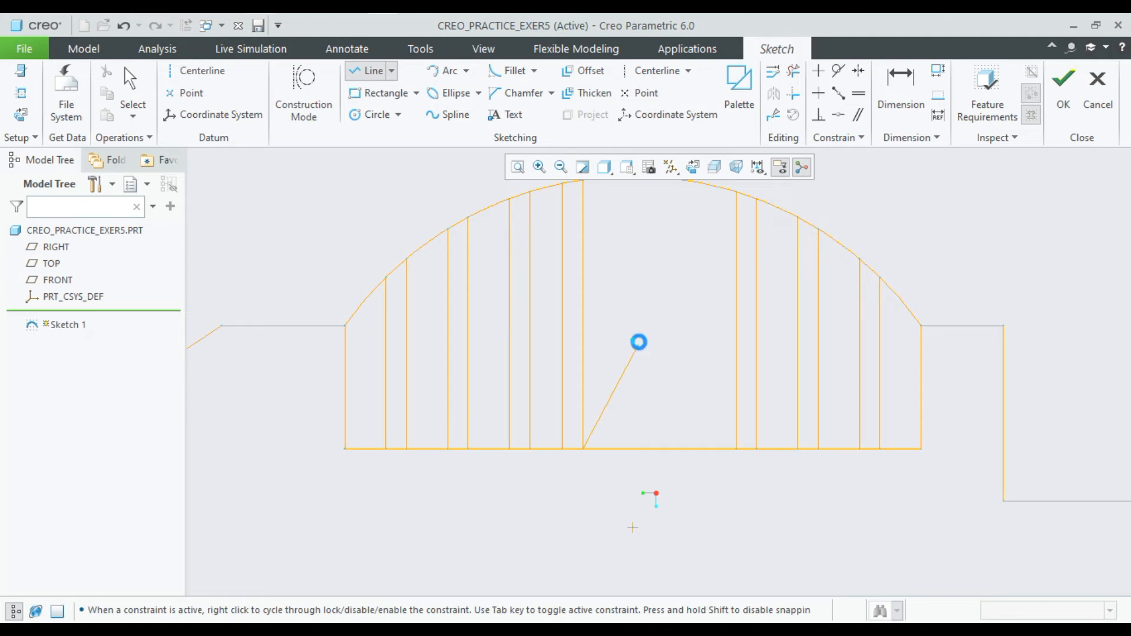
Draw a matching fourth pair of vertical lines right of the arc's centre, from the arc to the base line.
click(661, 181)
click(663, 448)
middle_click(688, 286)
click(691, 181)
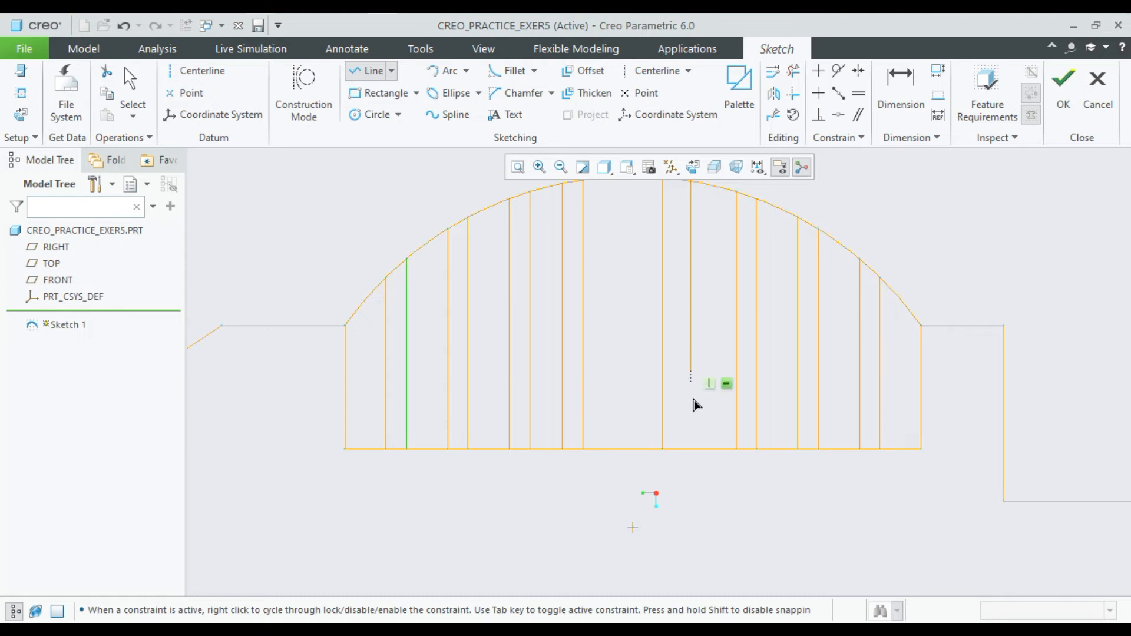
click(692, 449)
middle_click(694, 336)
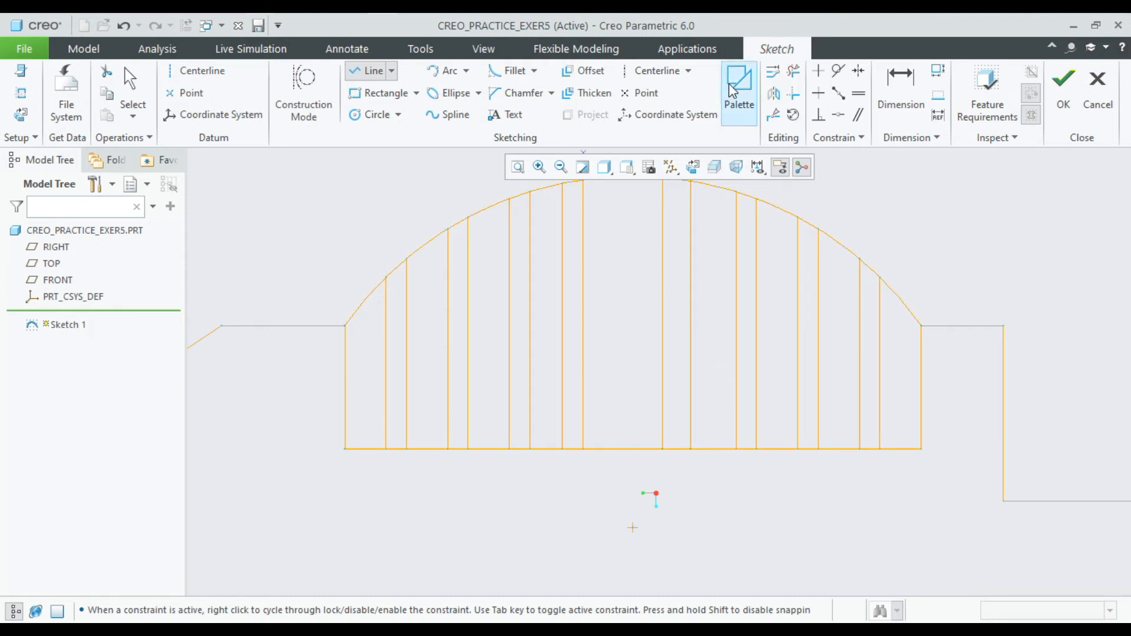
Dimension the width of the new line pair left of the arc's centre at 2.5.
click(898, 97)
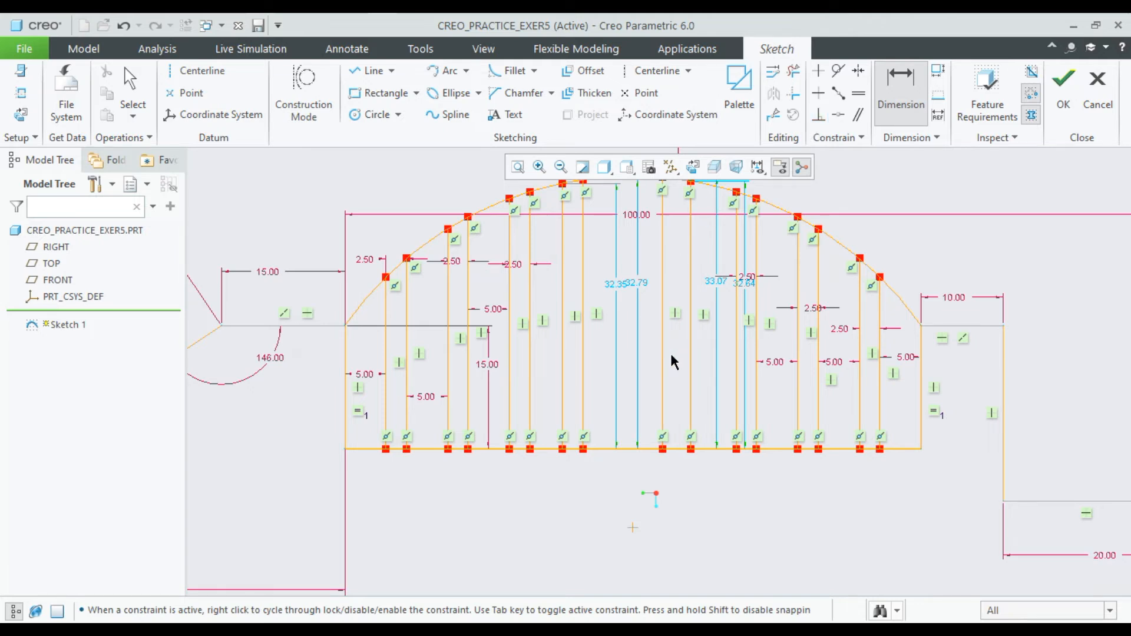
click(562, 290)
click(582, 305)
middle_click(569, 286)
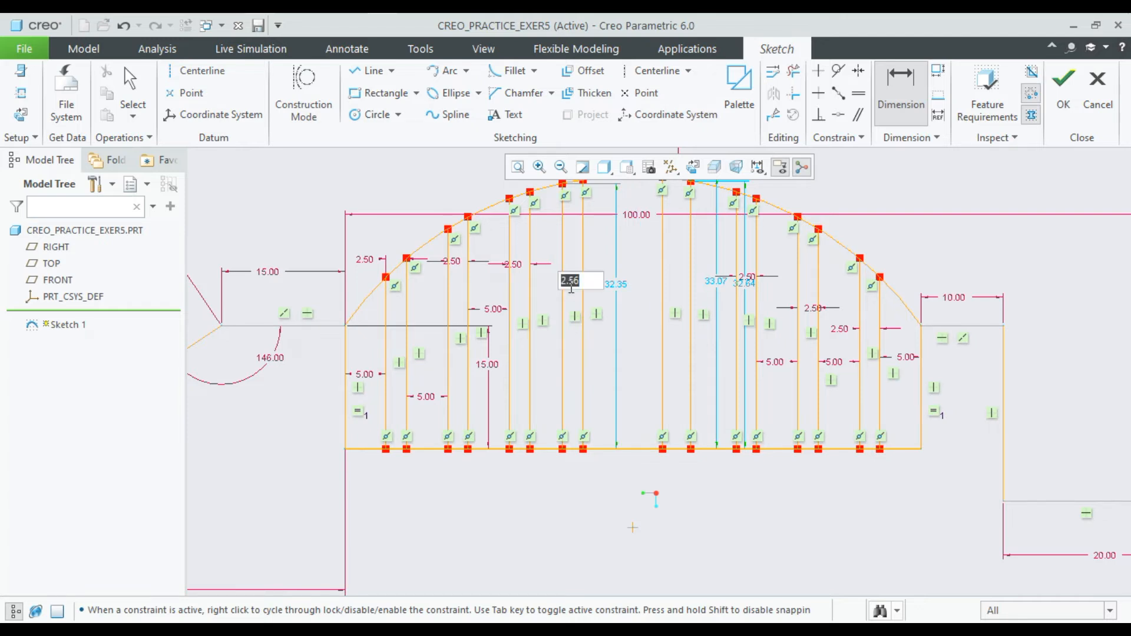
text(2.5)
key(Return)
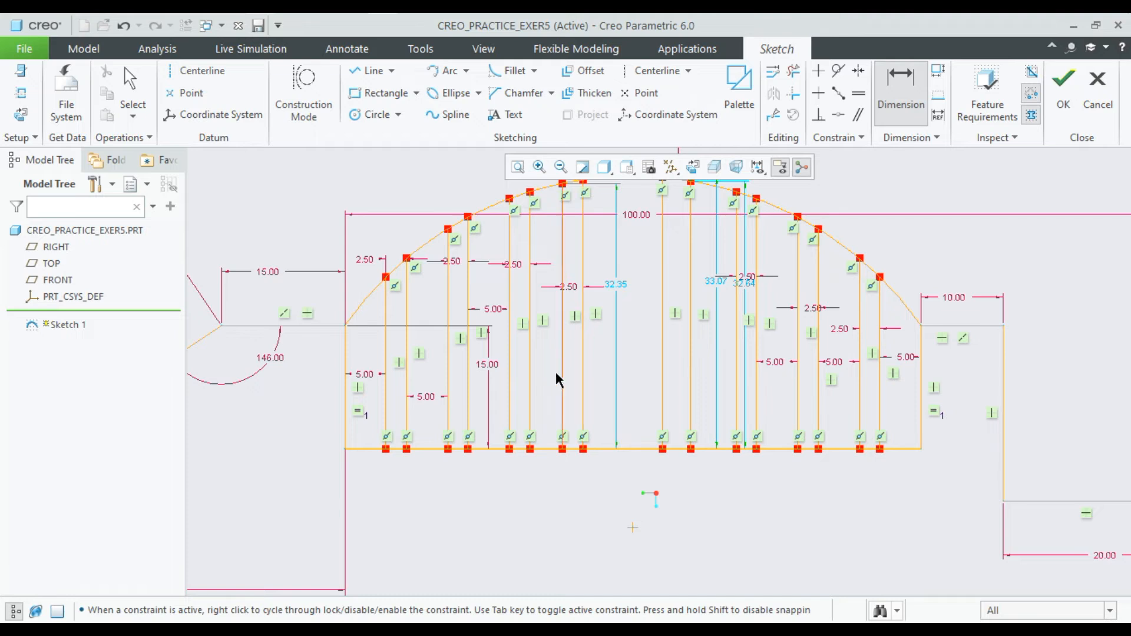
Dimension the width of the new line pair right of the arc's centre at 2.5.
click(662, 286)
click(691, 288)
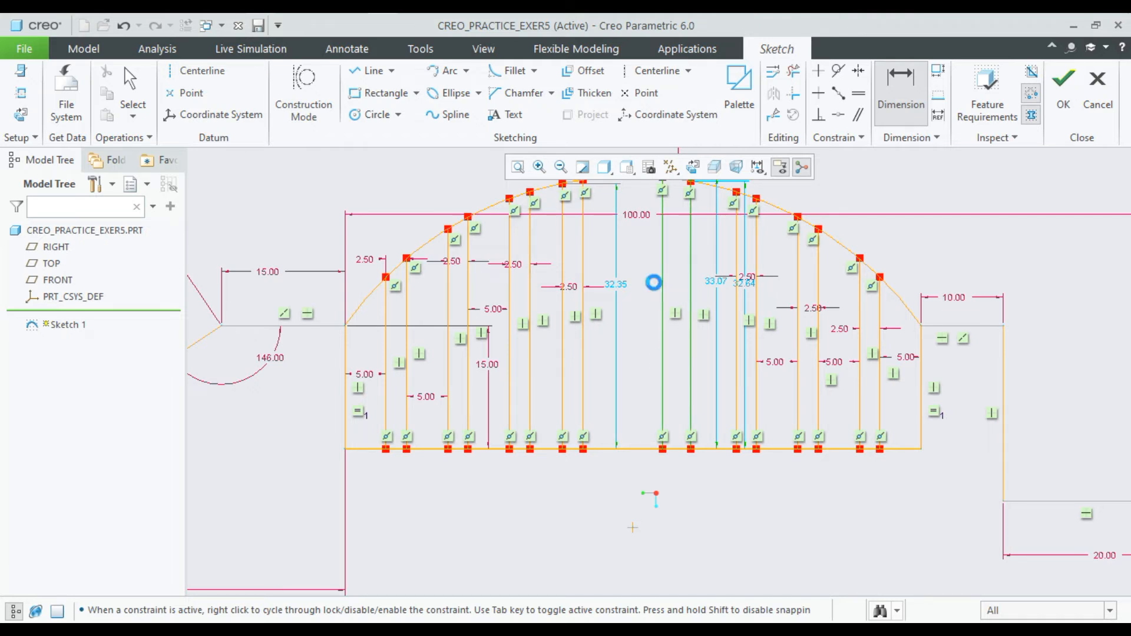
middle_click(653, 282)
text(2.5)
key(Return)
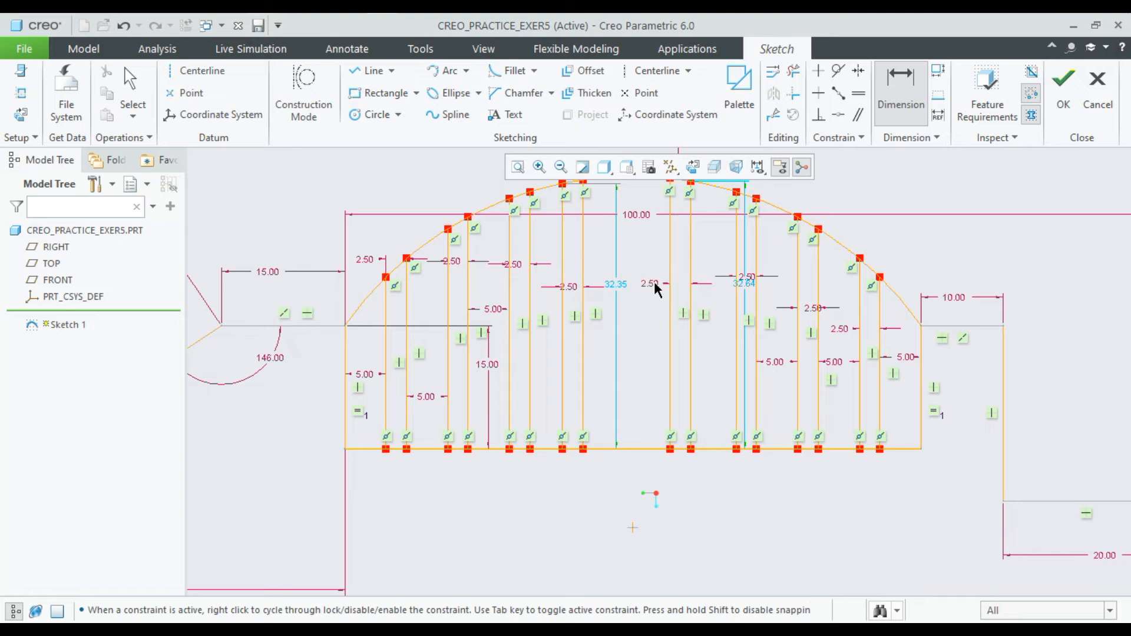
Dimension the spacing between the new right-hand line pair and the neighbouring pair on its right at 5.
click(691, 337)
click(736, 356)
middle_click(714, 353)
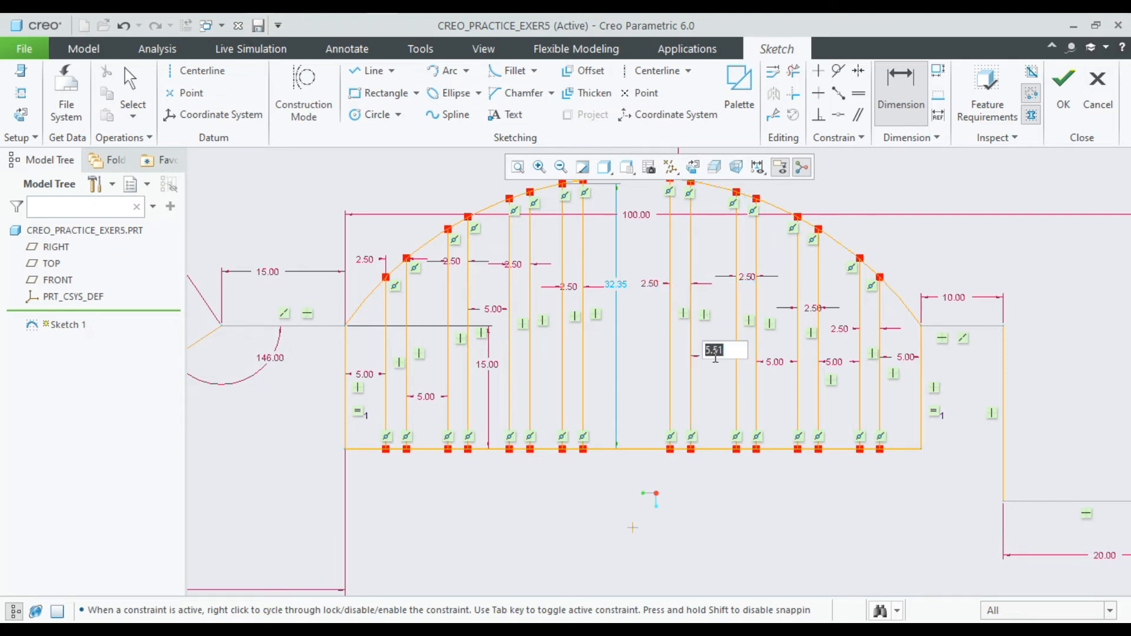
text(5)
key(Return)
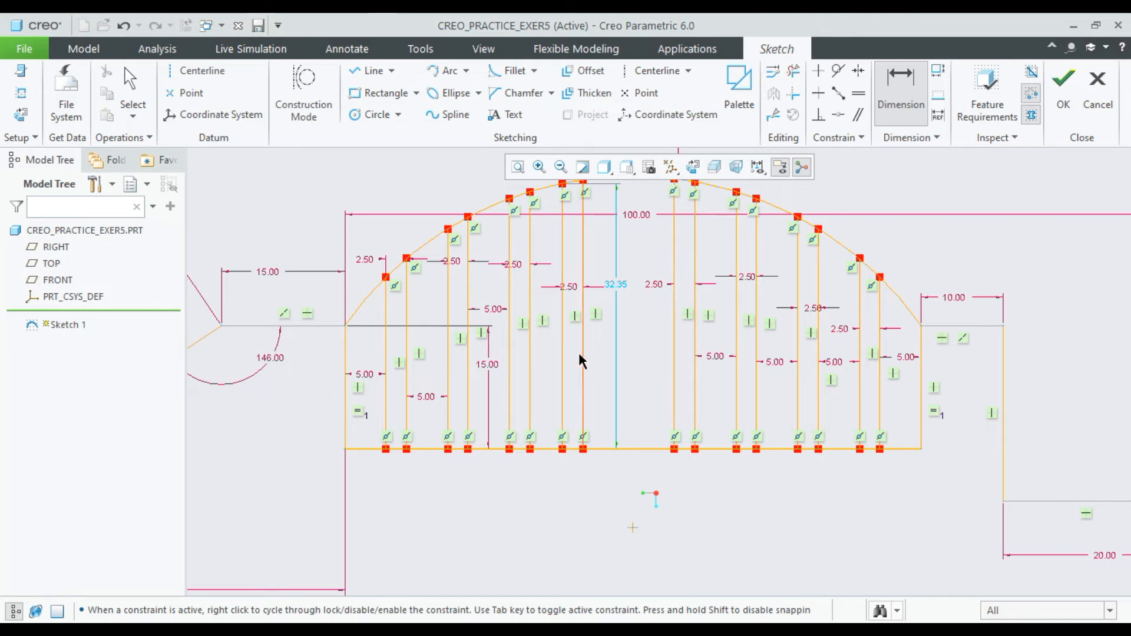
Dimension the spacing between the new left-hand line pair and the neighbouring pair on its left at 5.
click(530, 358)
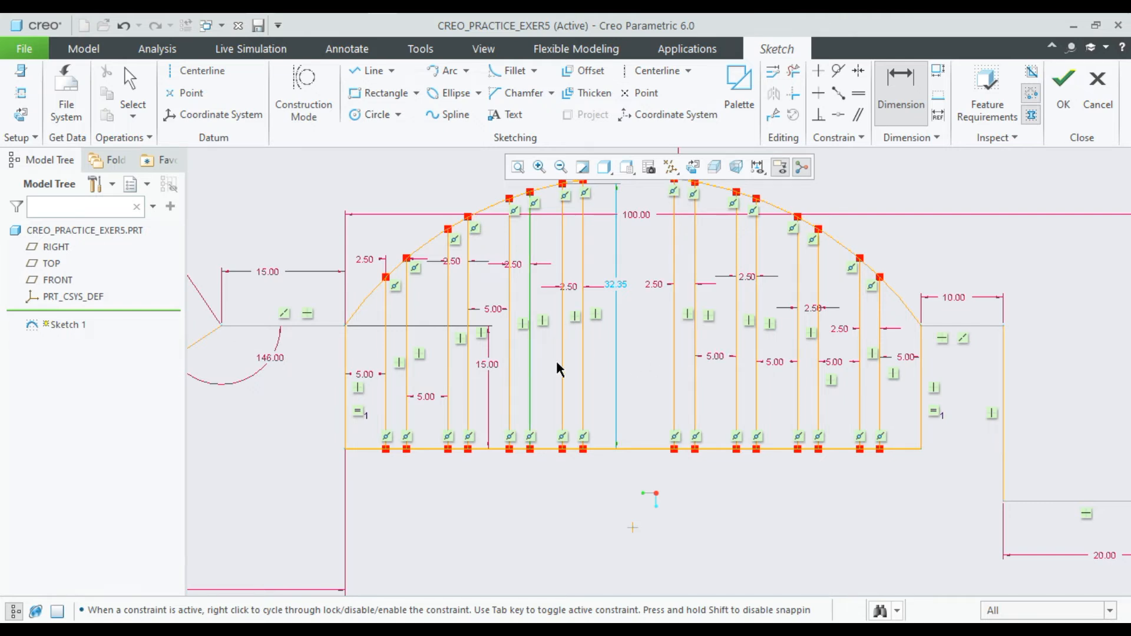
click(561, 361)
middle_click(561, 361)
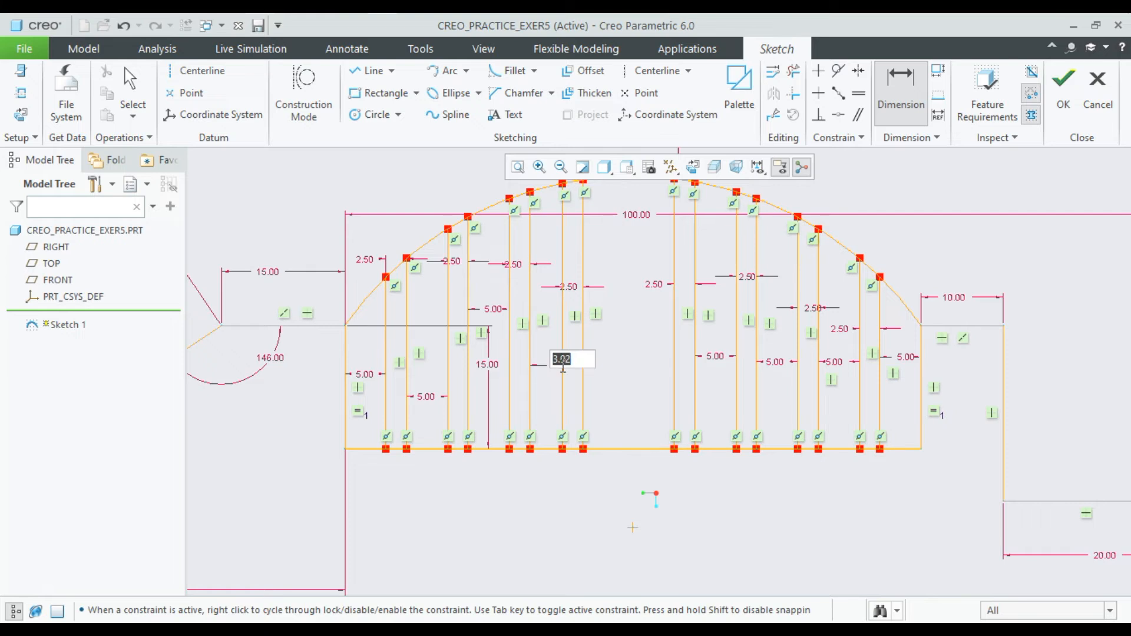
text(5)
key(Return)
Draw a central pair of vertical lines from the arc's crown down to the base line.
scroll(639, 359, down, 3)
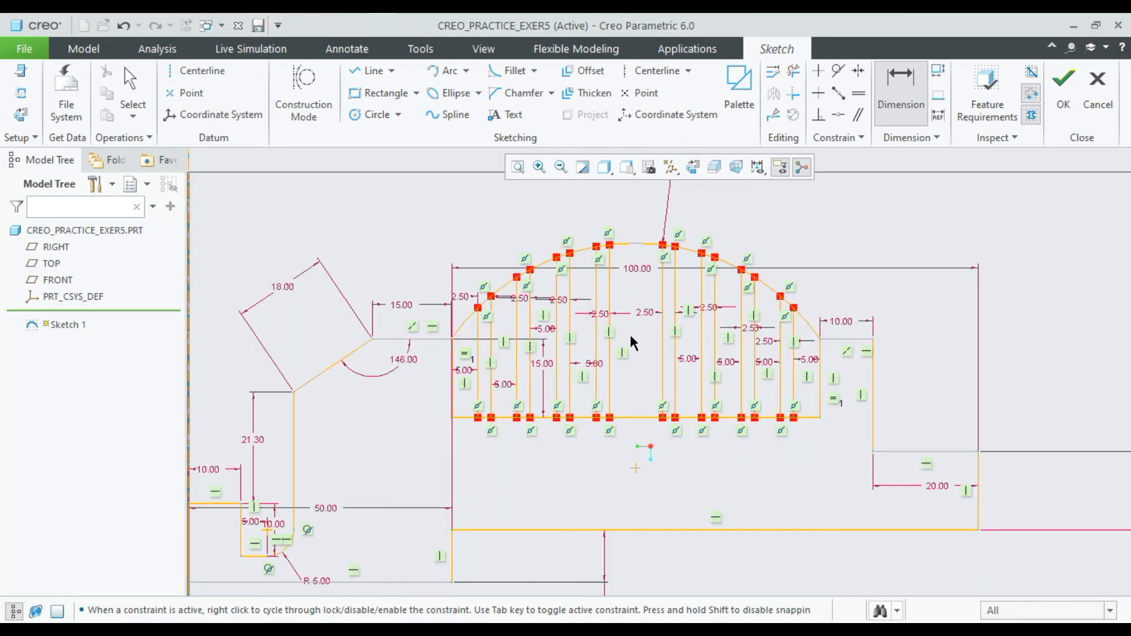
scroll(648, 224, up, 2)
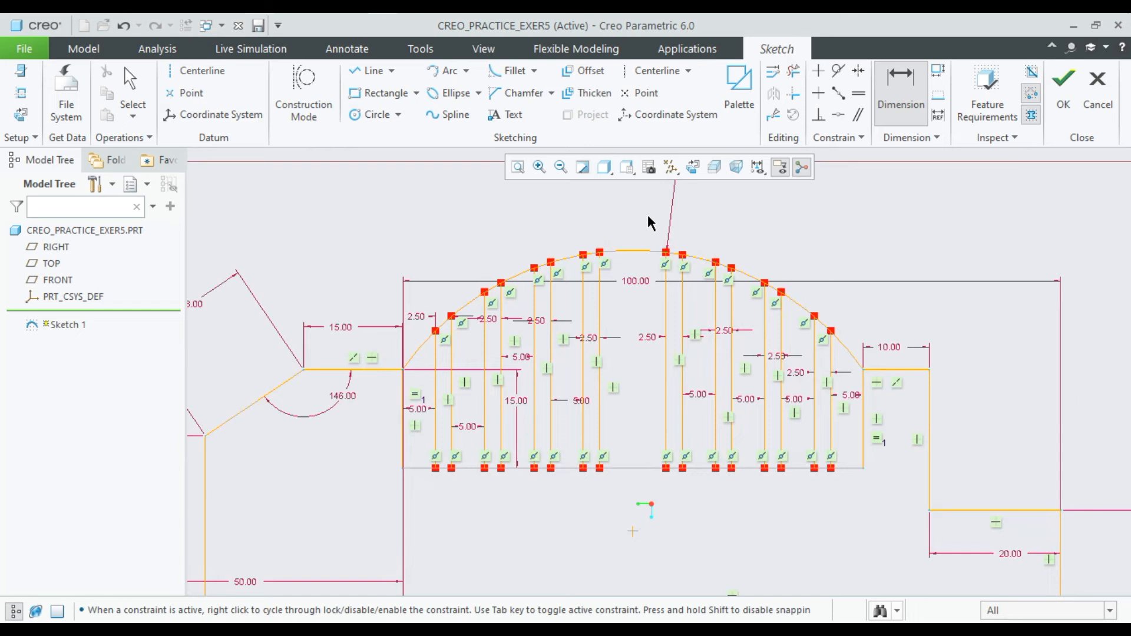
click(371, 71)
click(623, 252)
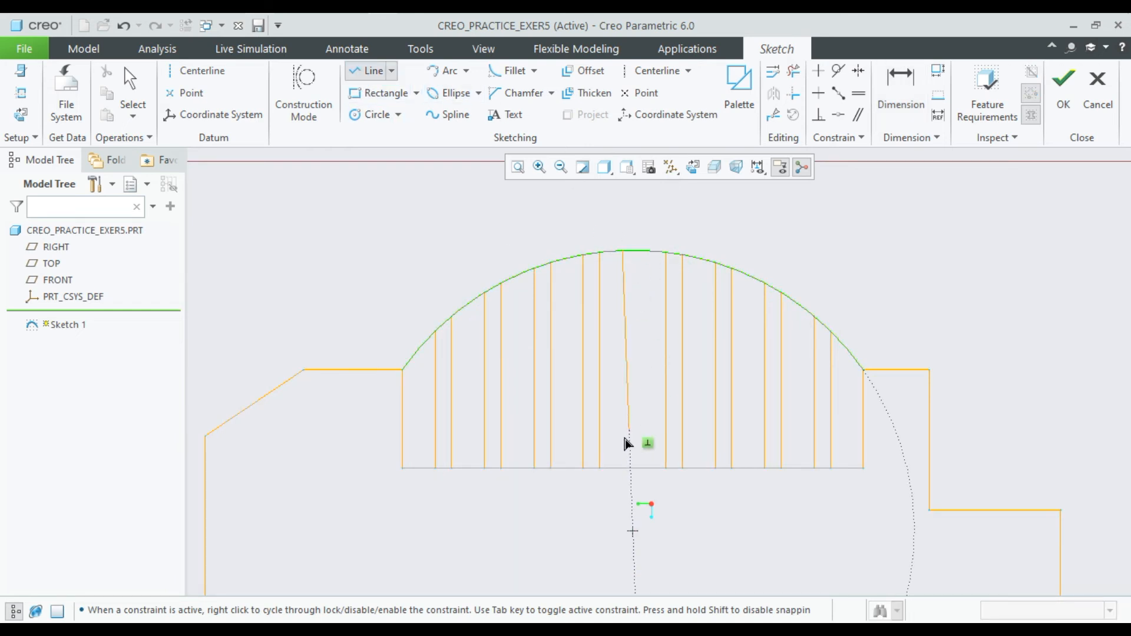
click(622, 468)
middle_click(625, 376)
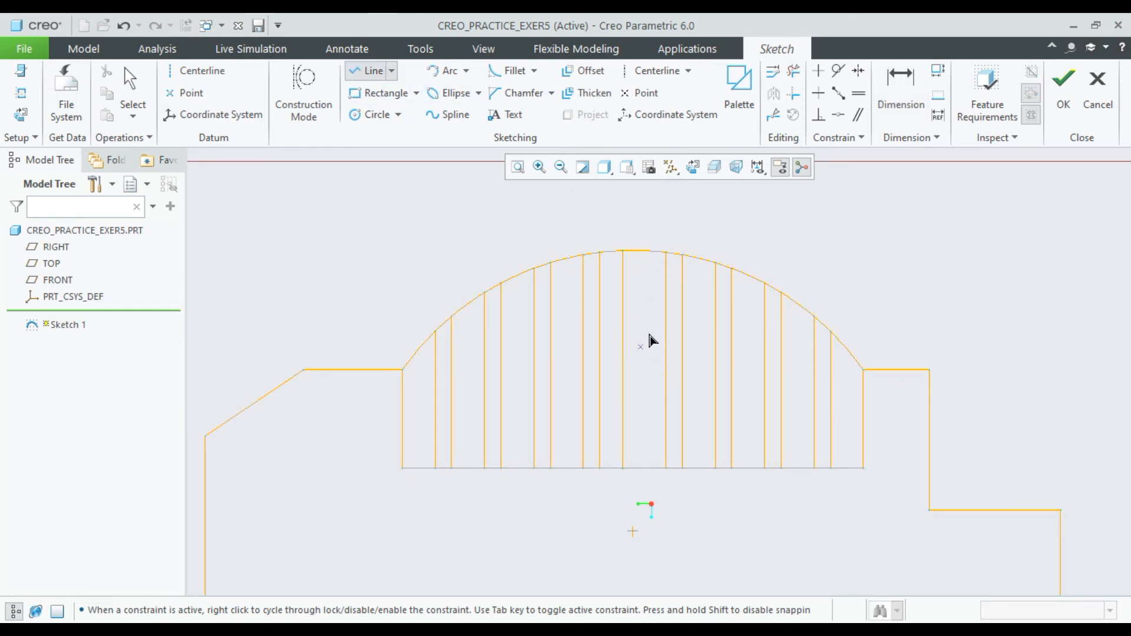
click(644, 251)
click(644, 468)
middle_click(656, 400)
middle_click(729, 234)
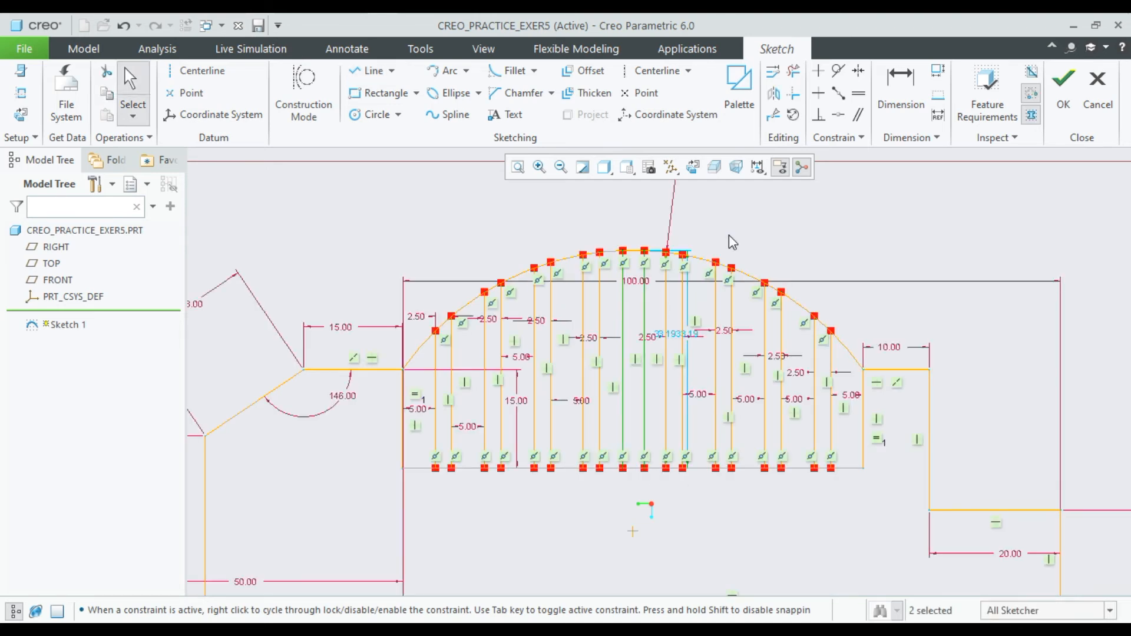
Dimension the width of the central line pair at 2.5.
click(893, 99)
scroll(709, 268, down, 2)
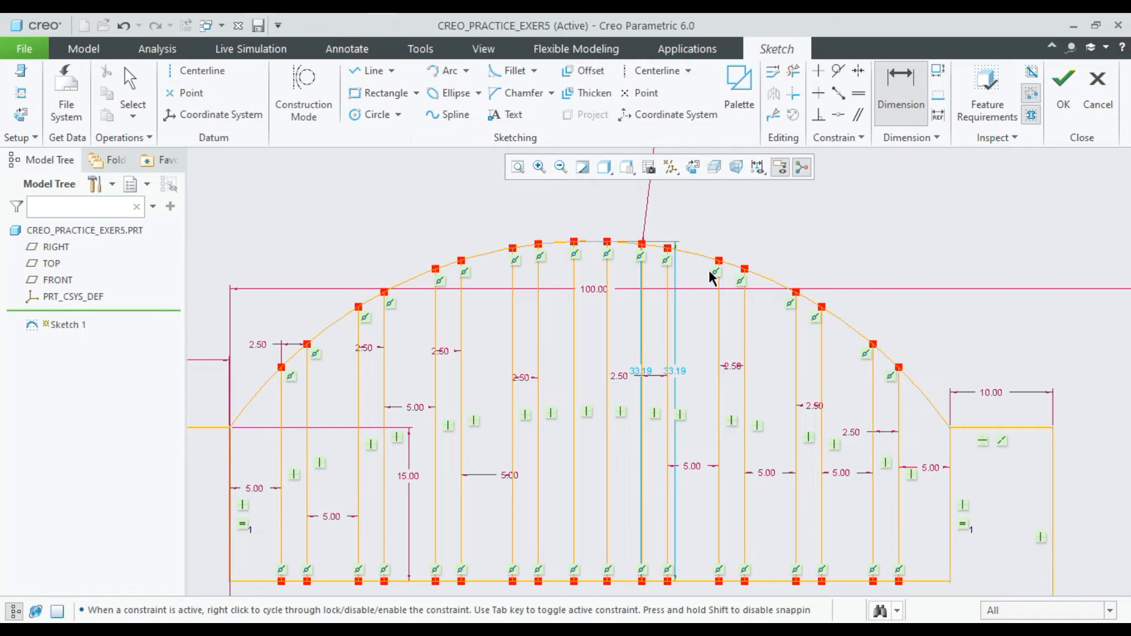
scroll(711, 277, up, 1)
scroll(667, 302, down, 2)
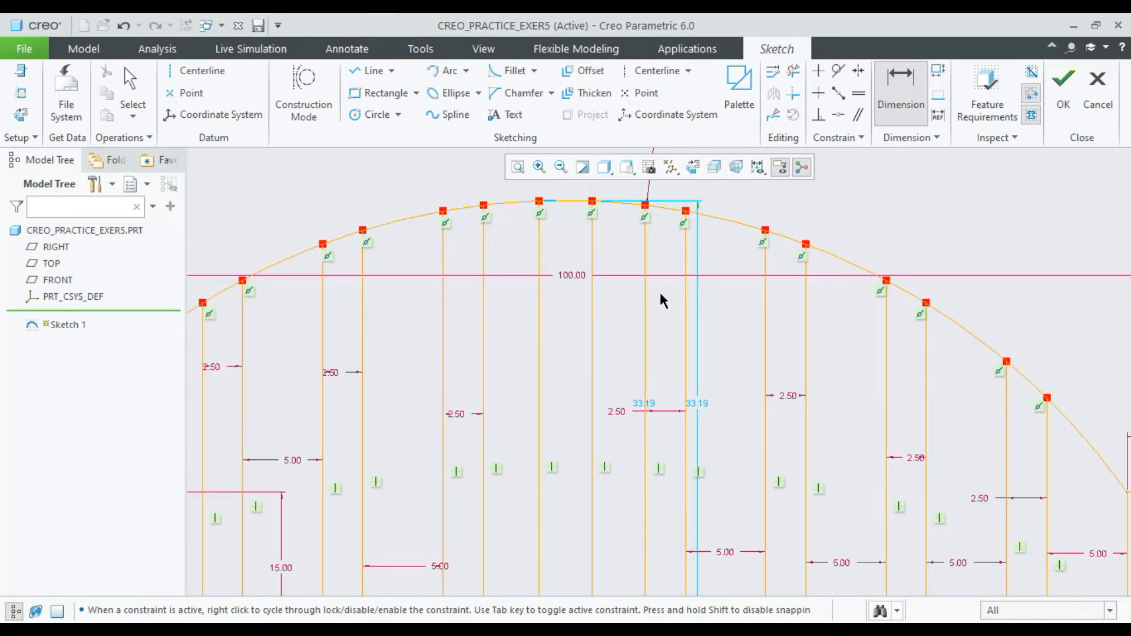
click(538, 360)
click(592, 366)
middle_click(563, 331)
text(2)
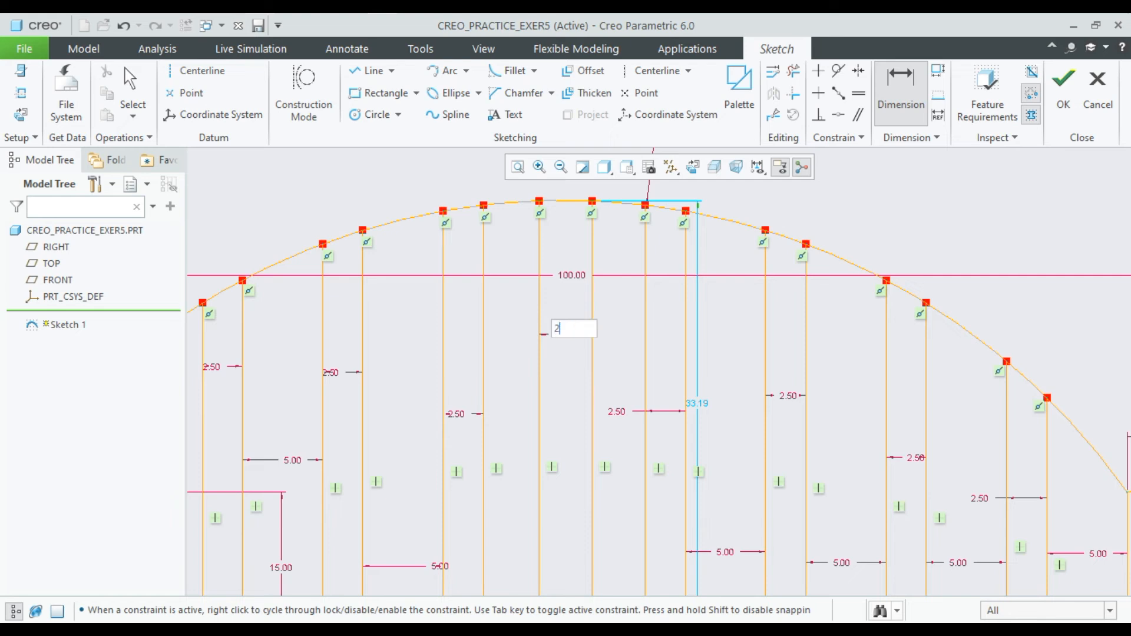
text(.5)
key(Return)
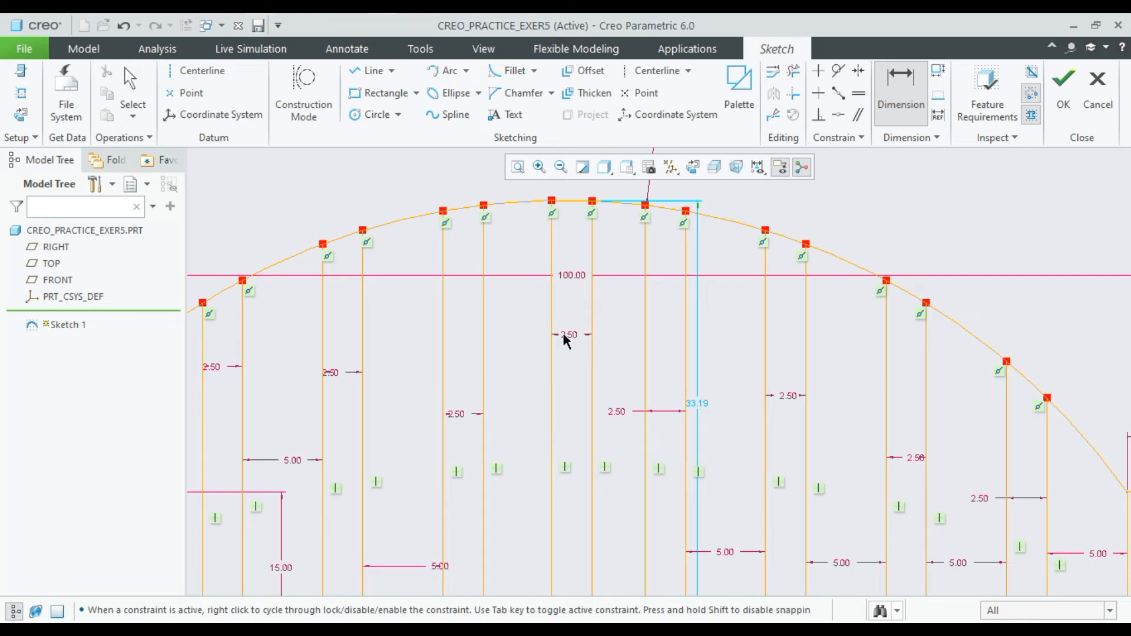
Dimension the spacing between the central line pair and the neighbouring pair on its left at 5.
click(483, 333)
middle_click(506, 326)
text(5)
key(Return)
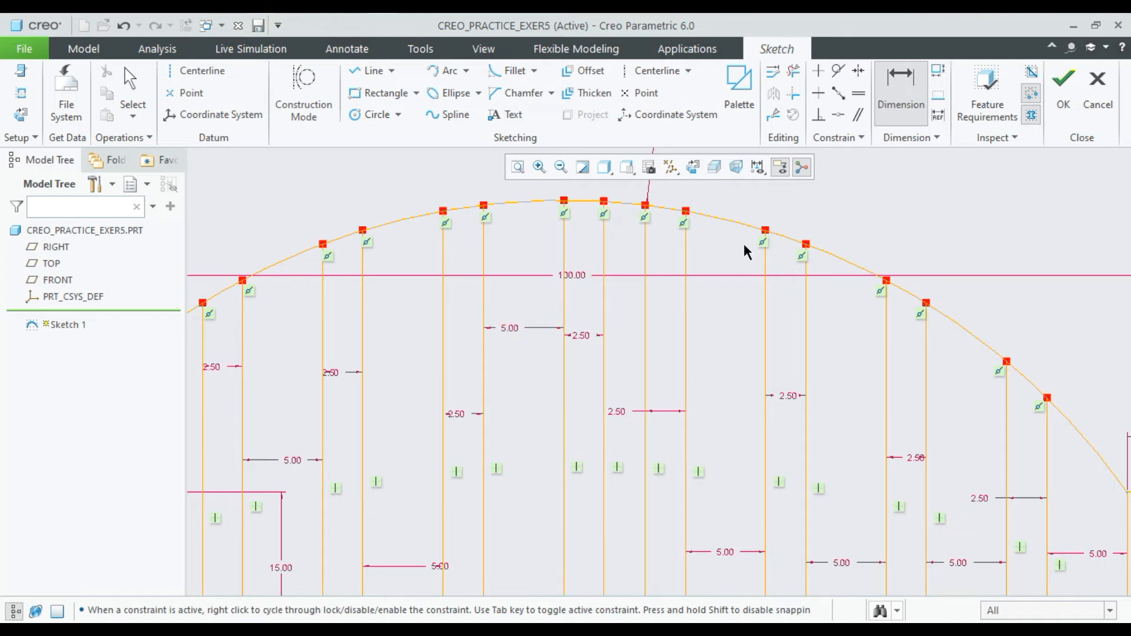
Try to dimension the spacing between the central line pair and the neighbouring pair on its right.
click(604, 311)
click(645, 324)
middle_click(617, 312)
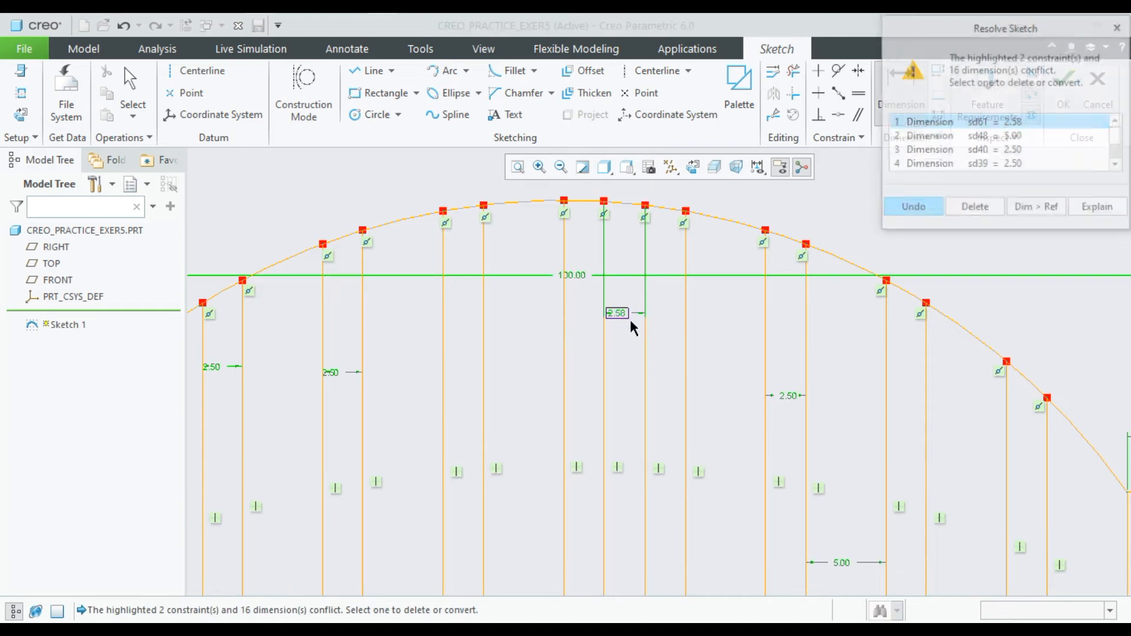
click(935, 212)
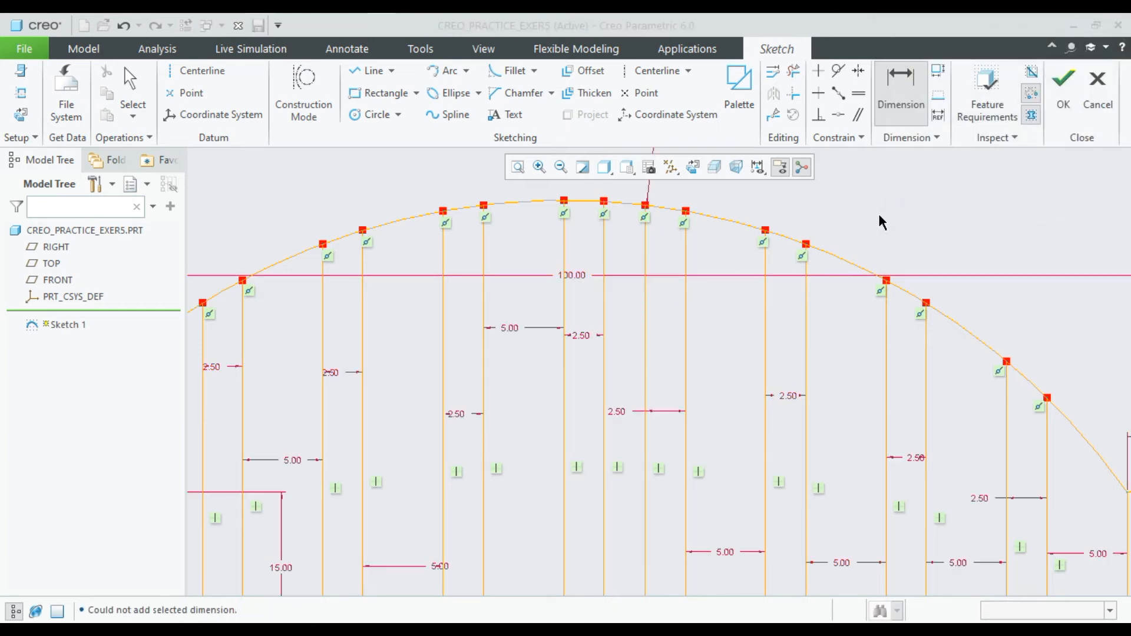
Centre the middle line pair by setting its spacing from the pair on its left to 3.79, half the sum of 5 and 2.58.
double_click(507, 327)
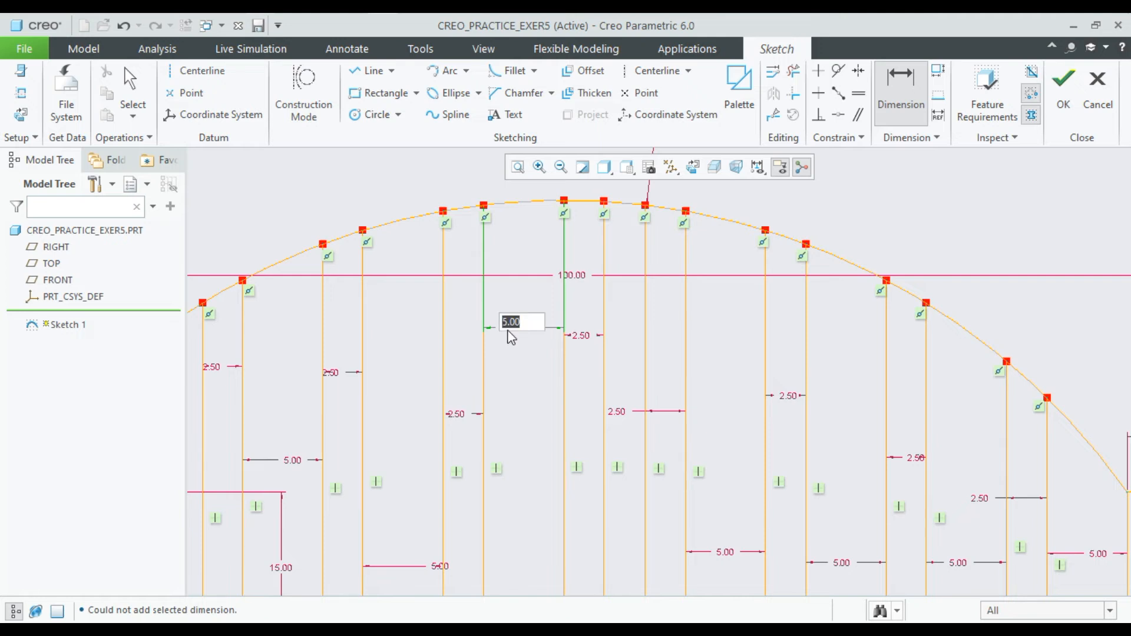
text(5+2.)
text(/2)
key(Return)
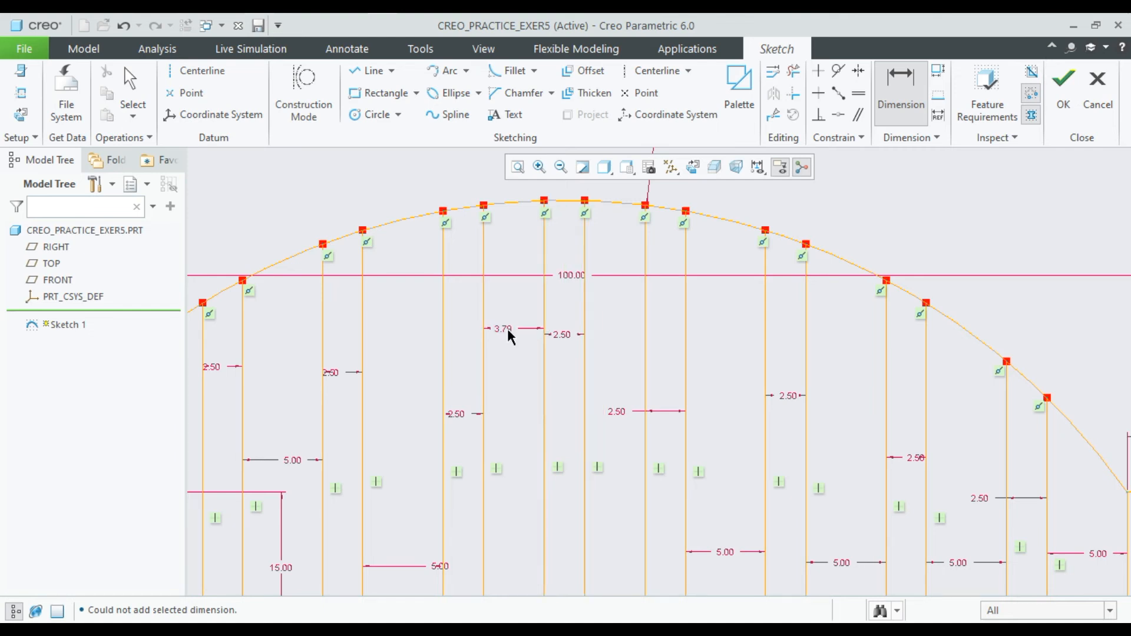
scroll(885, 207, down, 2)
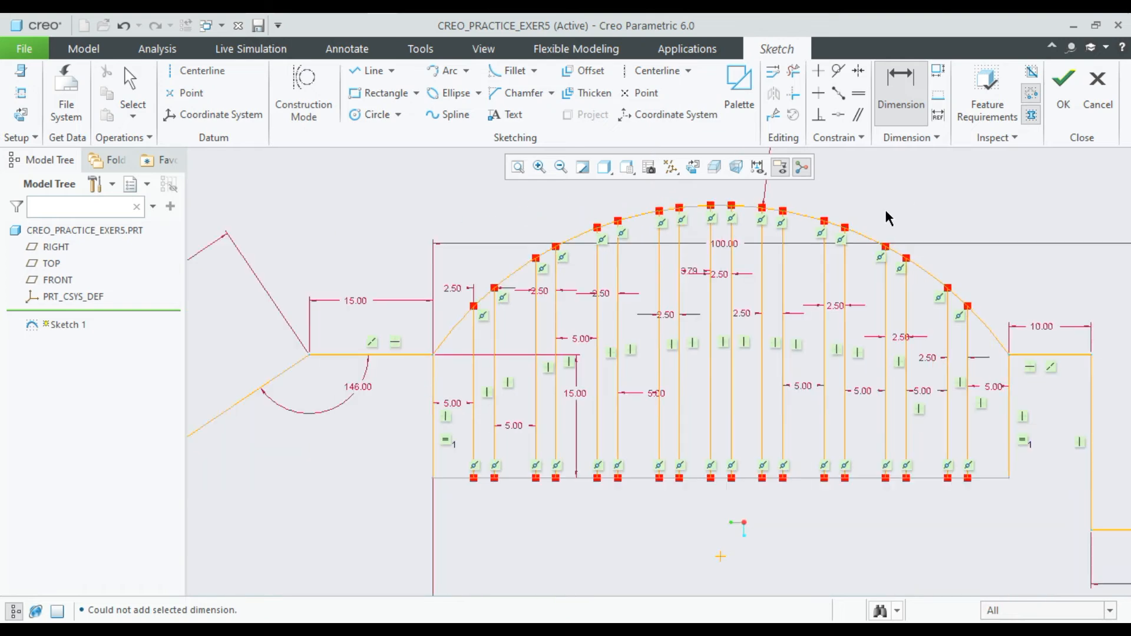
scroll(728, 245, up, 1)
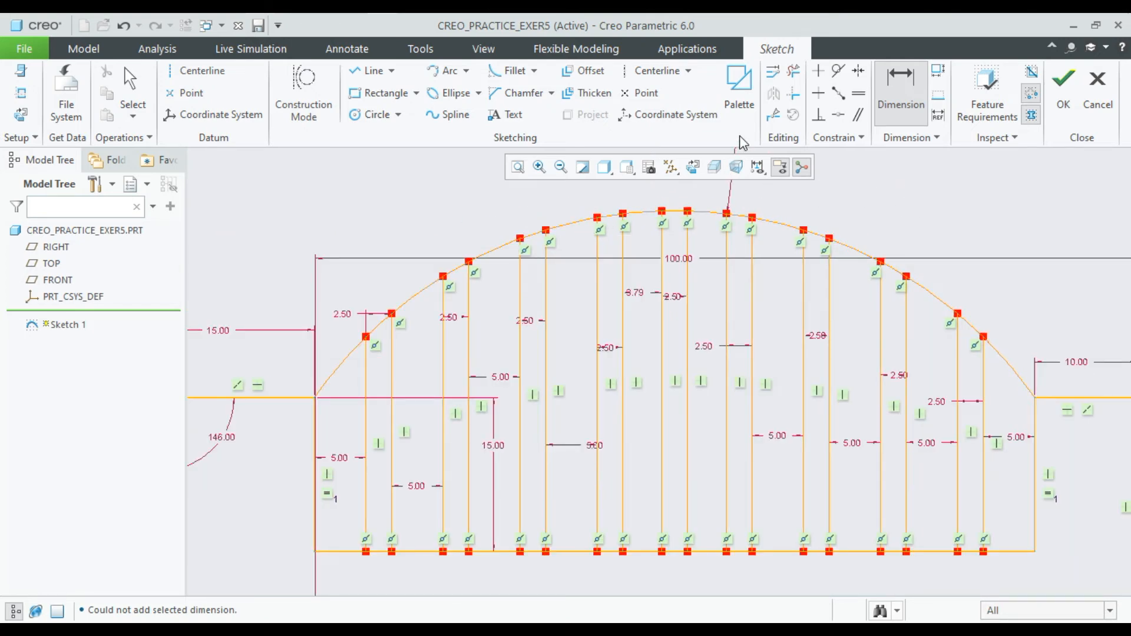
middle_click(928, 178)
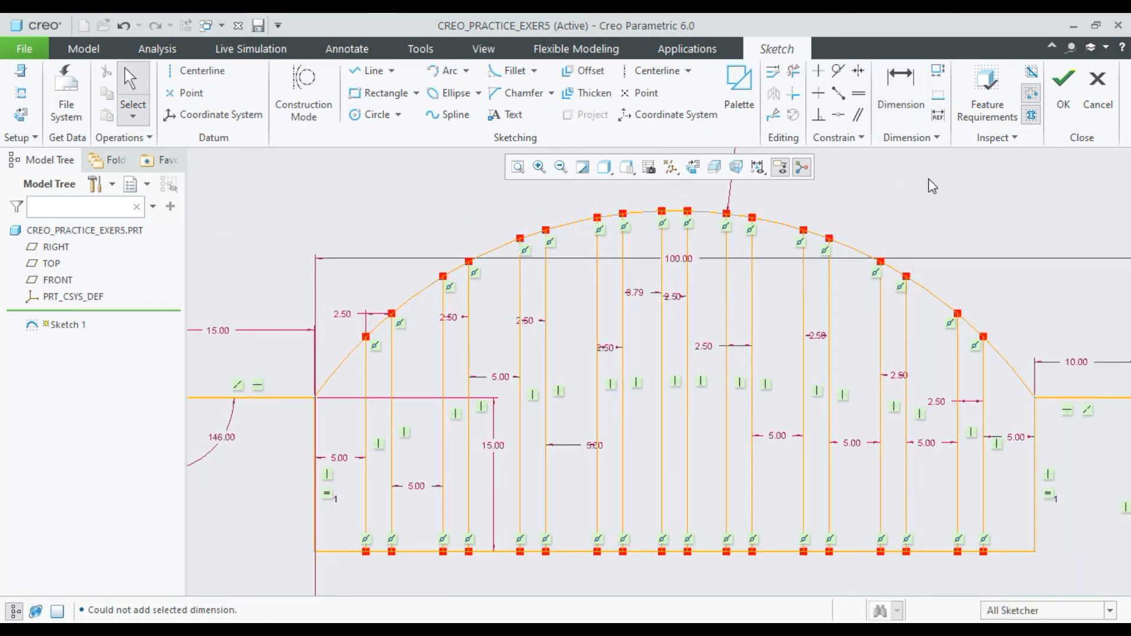
Trim away the arc segments between the vertical line pairs and at both arc ends, leaving a short arc cap on each pair.
click(794, 74)
scroll(389, 337, down, 1)
scroll(389, 337, down, 1)
drag(355, 332, 365, 377)
drag(406, 322, 406, 327)
drag(451, 265, 456, 297)
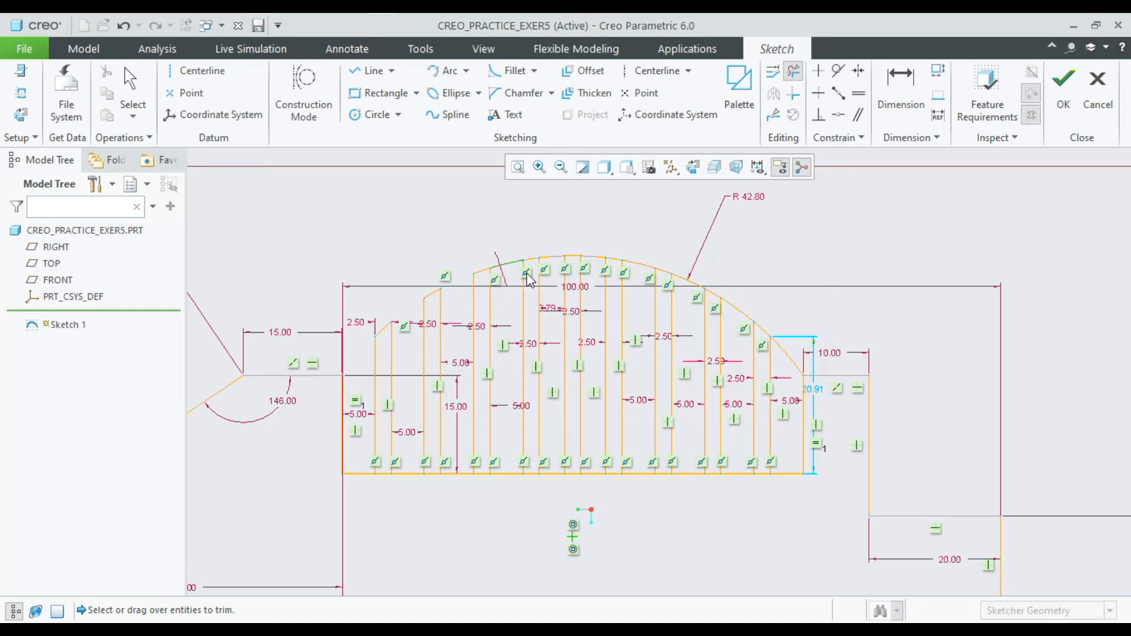
click(504, 257)
click(552, 256)
click(592, 258)
click(641, 267)
click(690, 290)
click(736, 318)
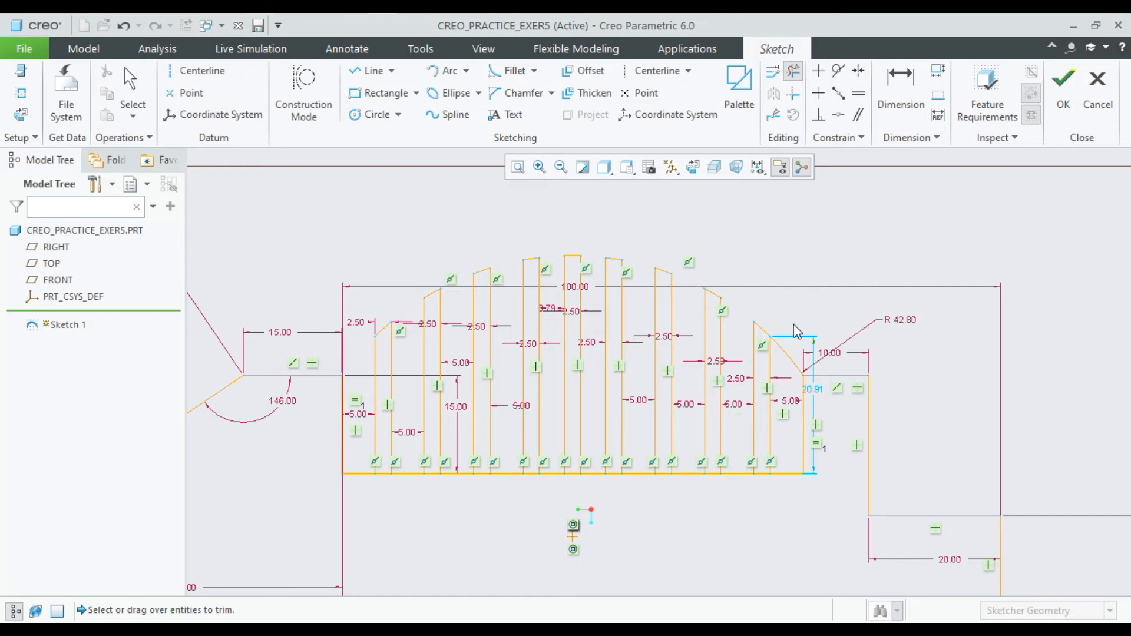
click(788, 352)
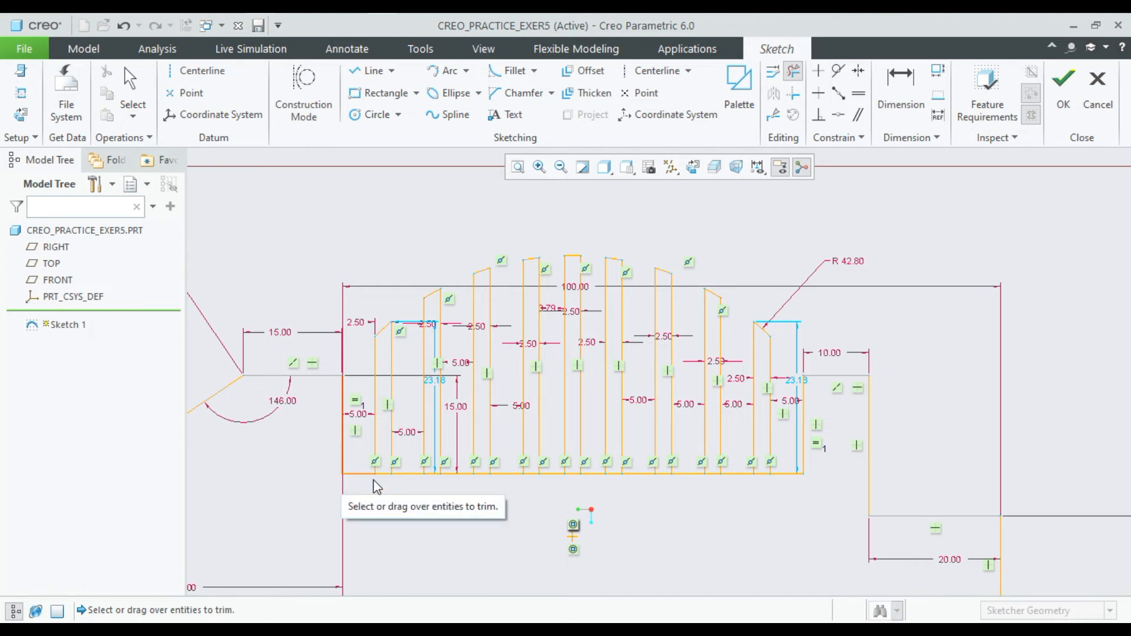
Trim away the base line segments beneath the central ribs and the ribs to their left, opening each into the profile body.
scroll(382, 491, up, 3)
drag(380, 493, 380, 494)
drag(491, 452, 491, 501)
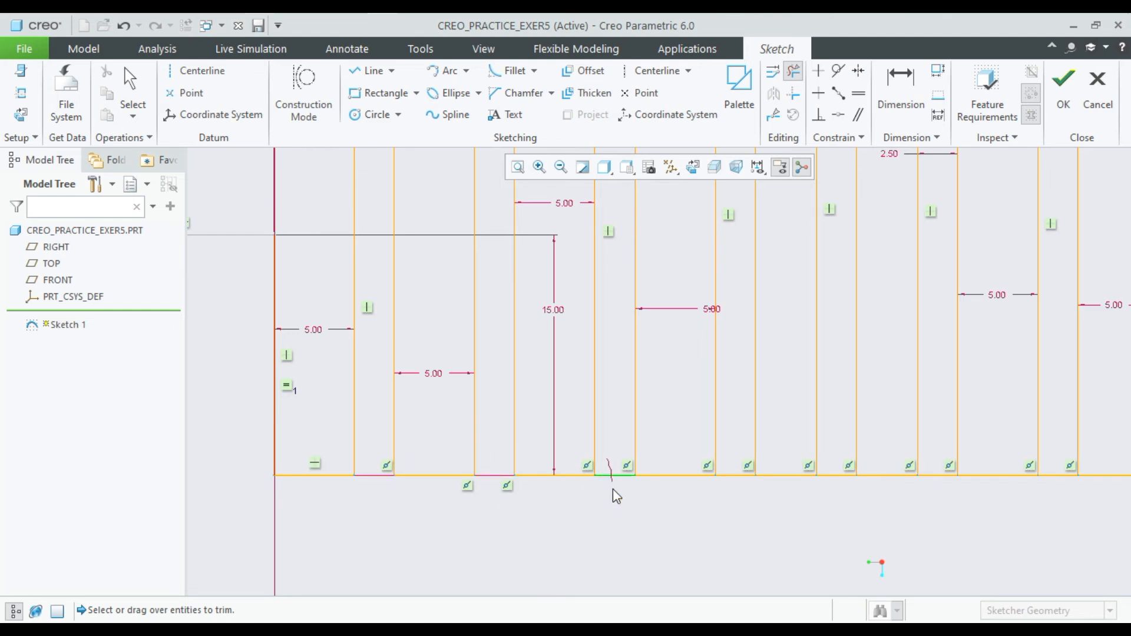
drag(732, 439, 735, 496)
mouse_move(828, 441)
mouse_down()
mouse_move(832, 497)
mouse_move(788, 482)
mouse_up()
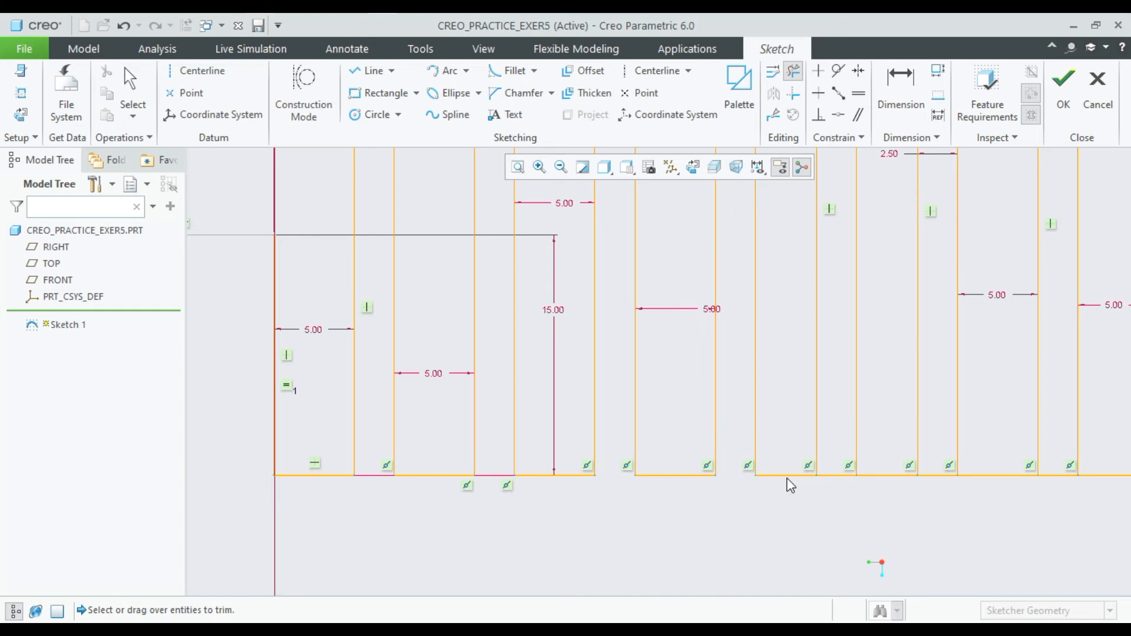
scroll(788, 482, up, 2)
drag(906, 458, 906, 490)
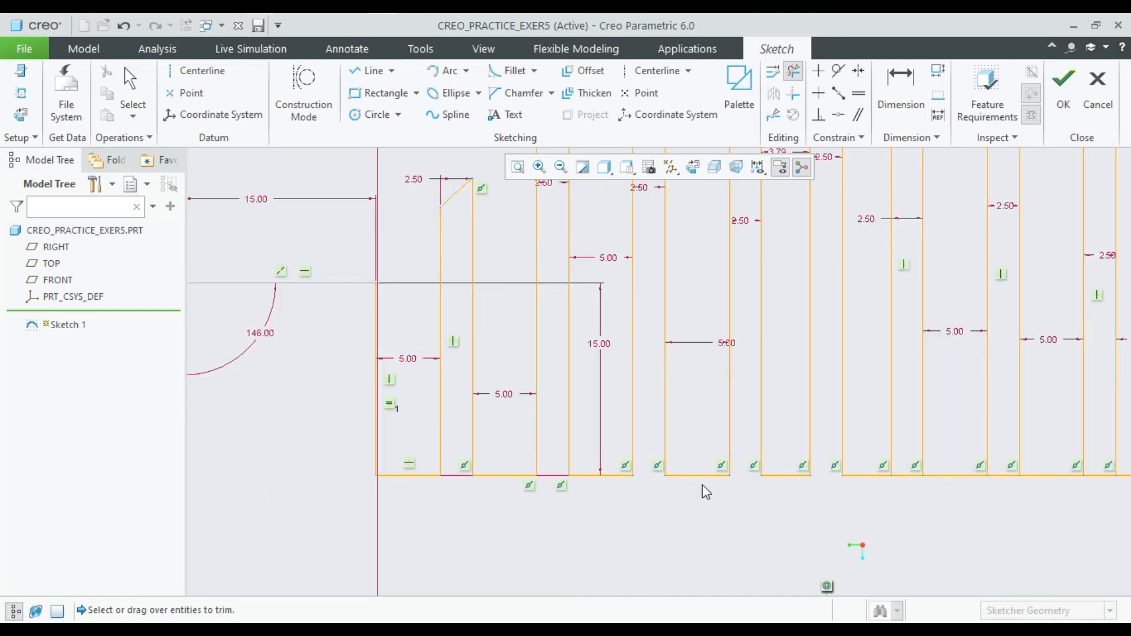
drag(551, 437, 543, 515)
scroll(596, 476, up, 2)
scroll(816, 479, down, 3)
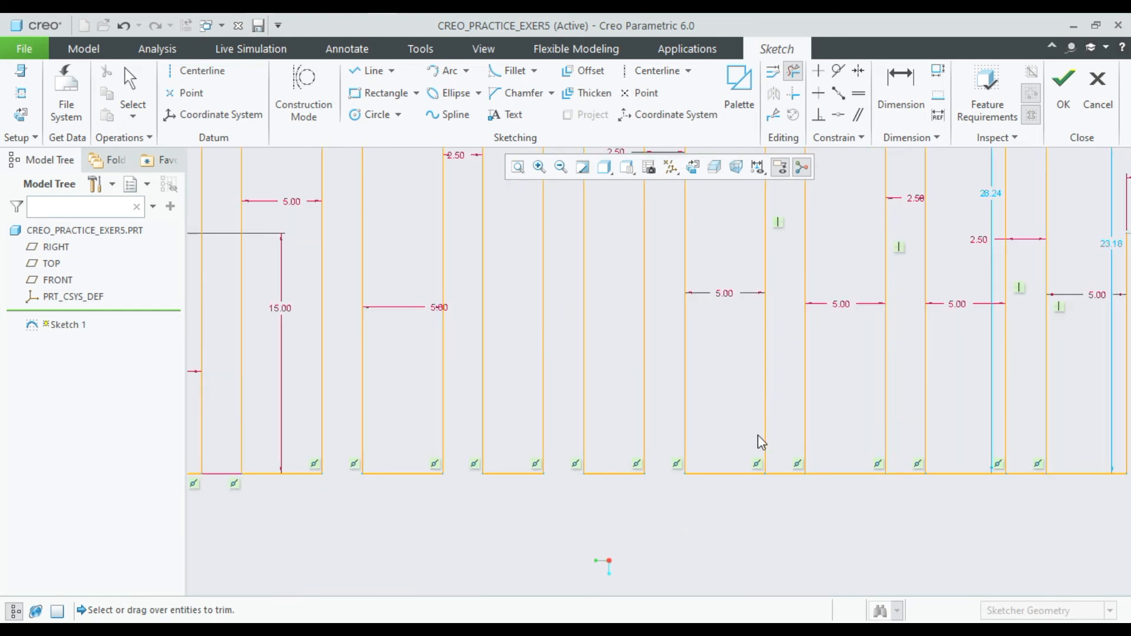
drag(522, 437, 517, 518)
drag(401, 435, 402, 515)
click(125, 24)
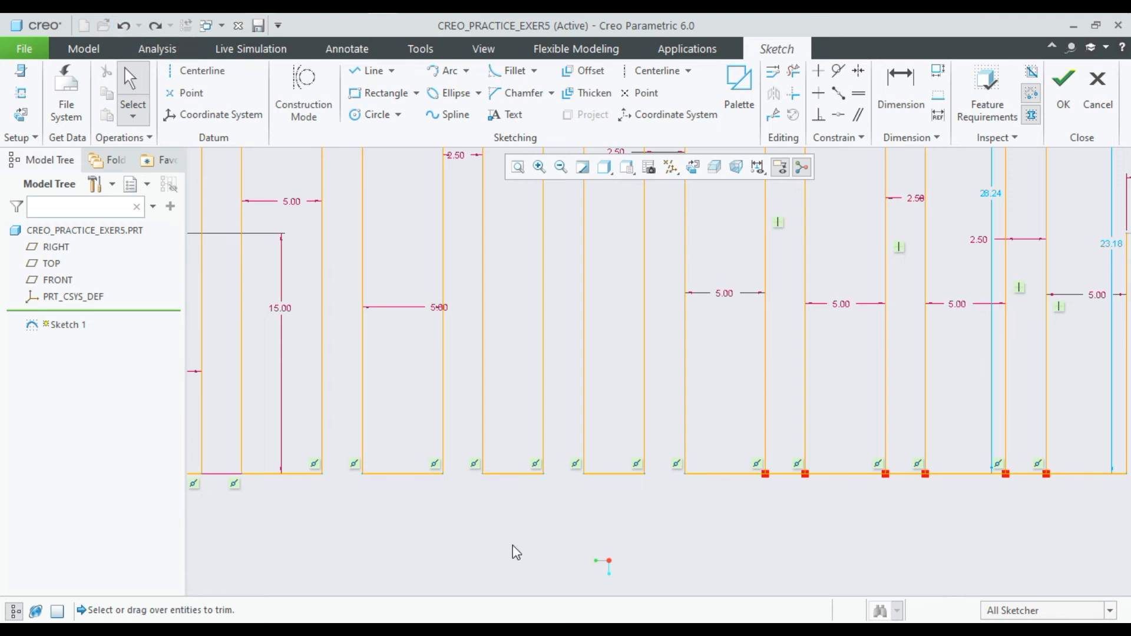
Trim away the remaining base line segments beneath the right-hand ribs and the two leftmost ribs to close the profile into one outline.
drag(792, 443, 791, 503)
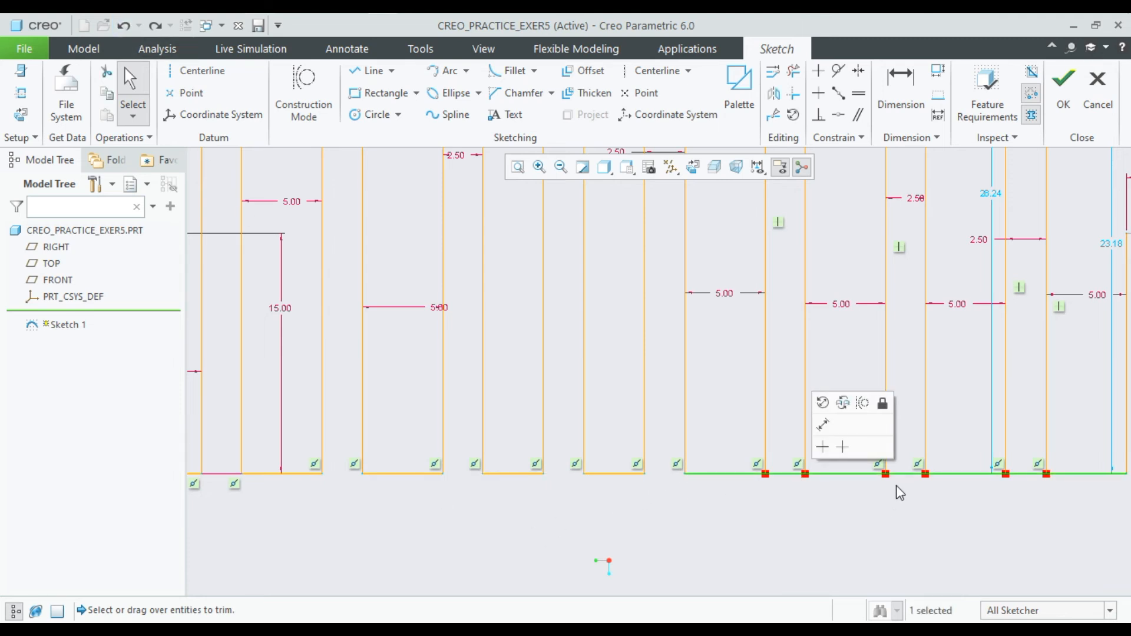
drag(791, 456, 786, 501)
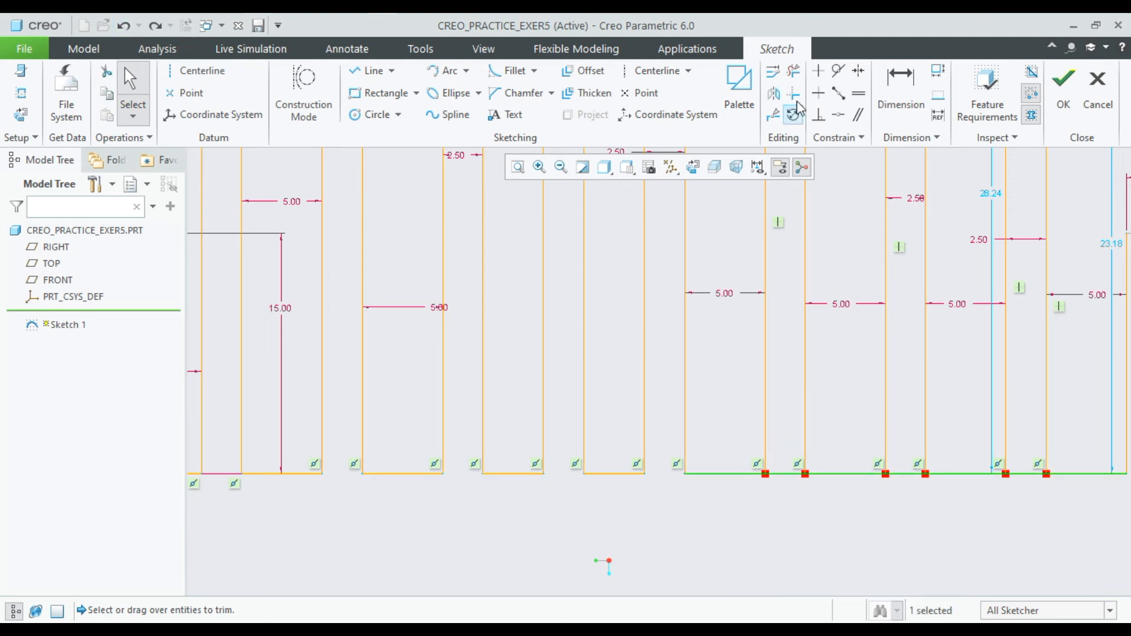
click(794, 70)
drag(782, 443, 785, 510)
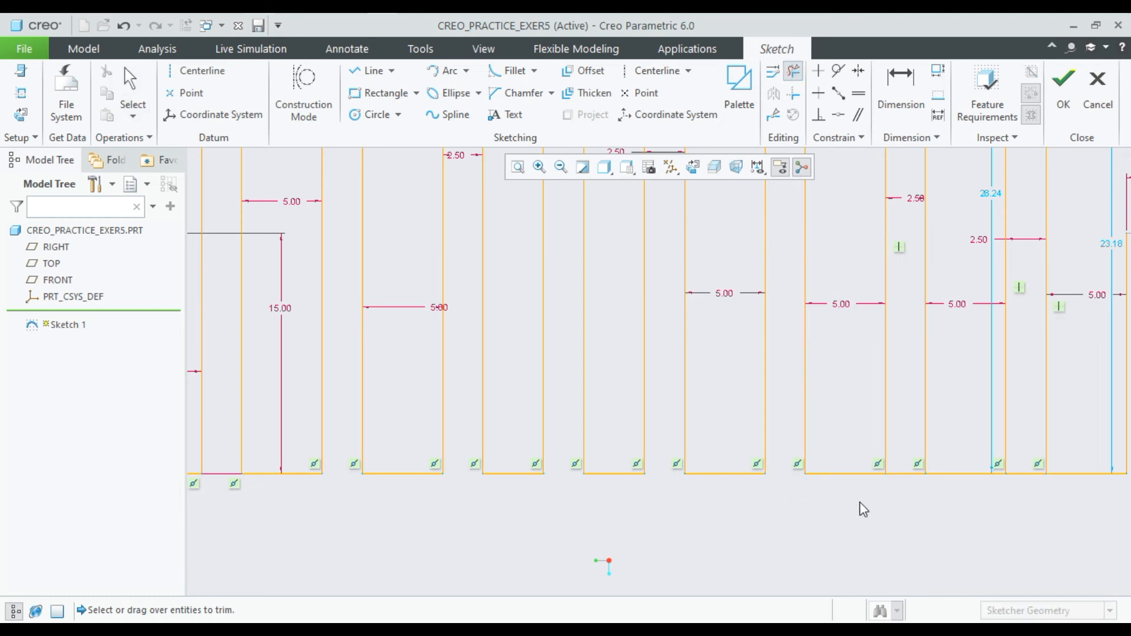
drag(910, 499, 911, 501)
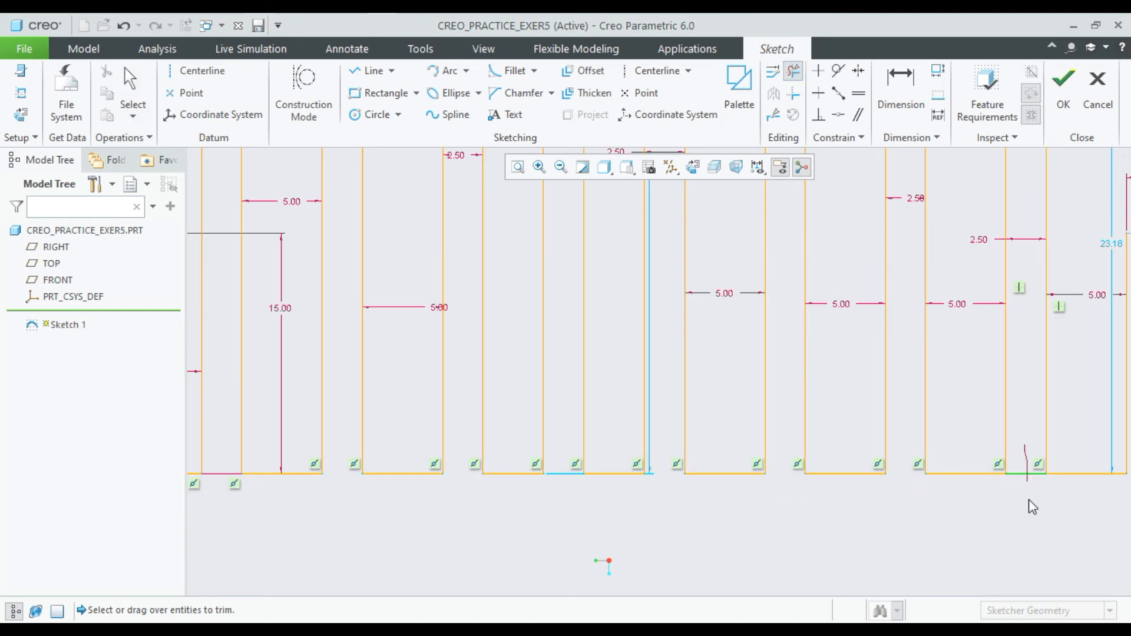
scroll(775, 528, down, 2)
scroll(775, 527, down, 2)
scroll(778, 526, up, 1)
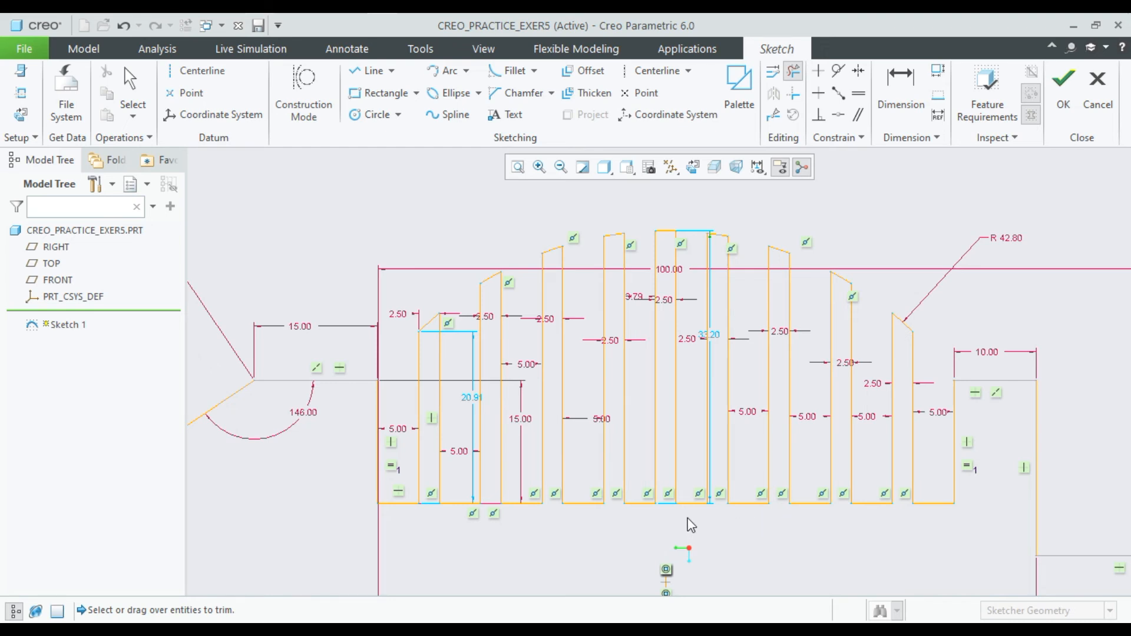
scroll(691, 524, up, 1)
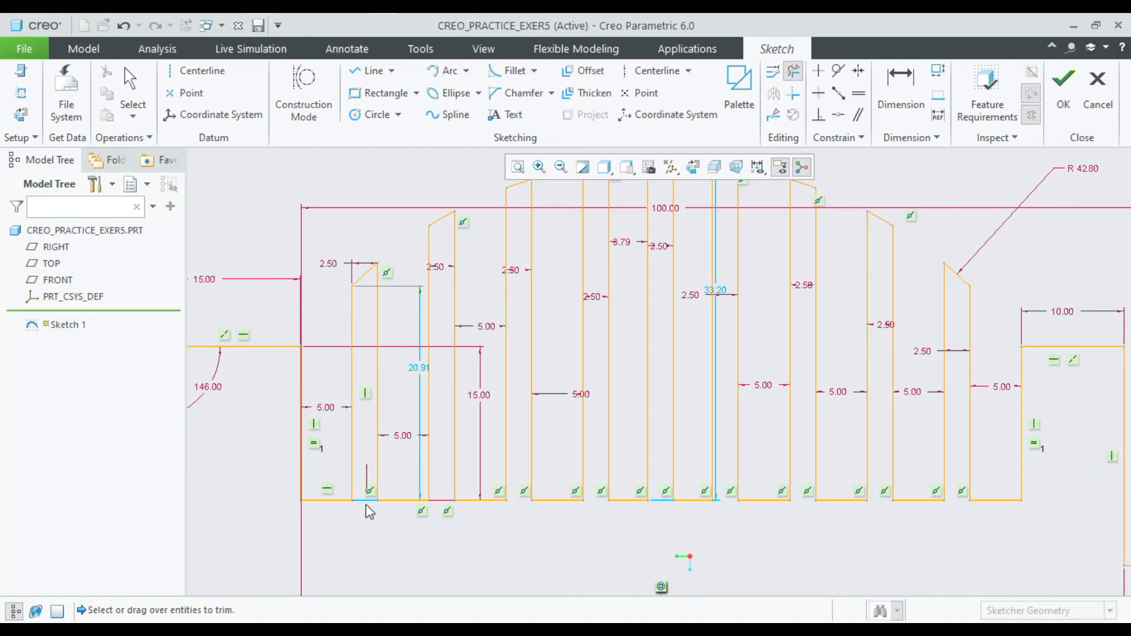
middle_click(462, 550)
Check the whole shaded profile and accept the completed sketch.
scroll(474, 553, down, 4)
scroll(472, 547, down, 2)
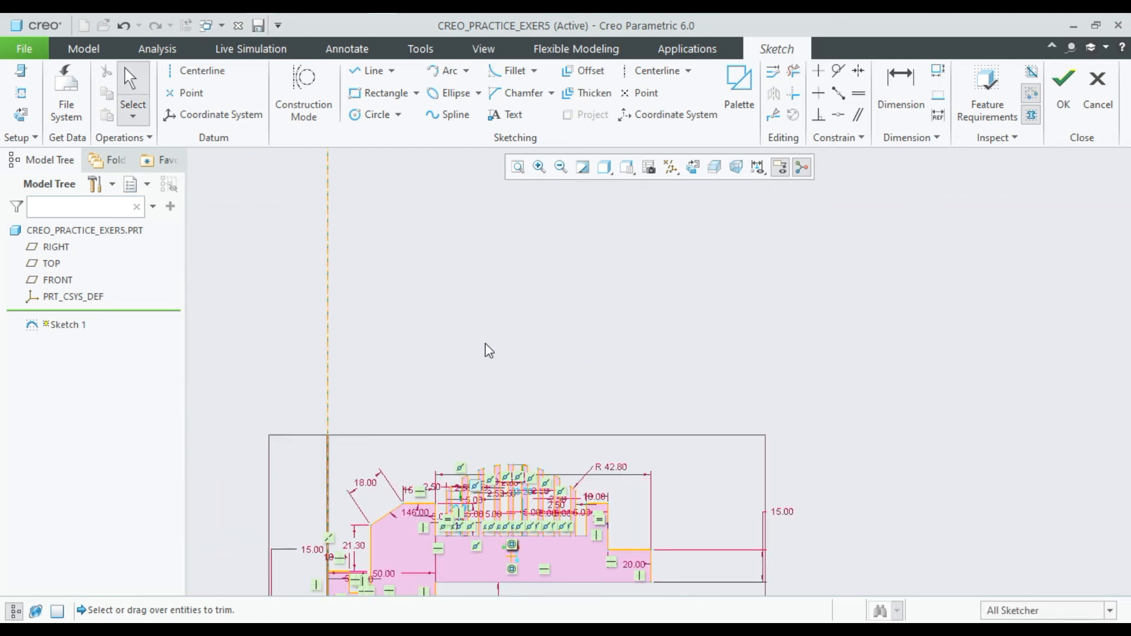
click(518, 168)
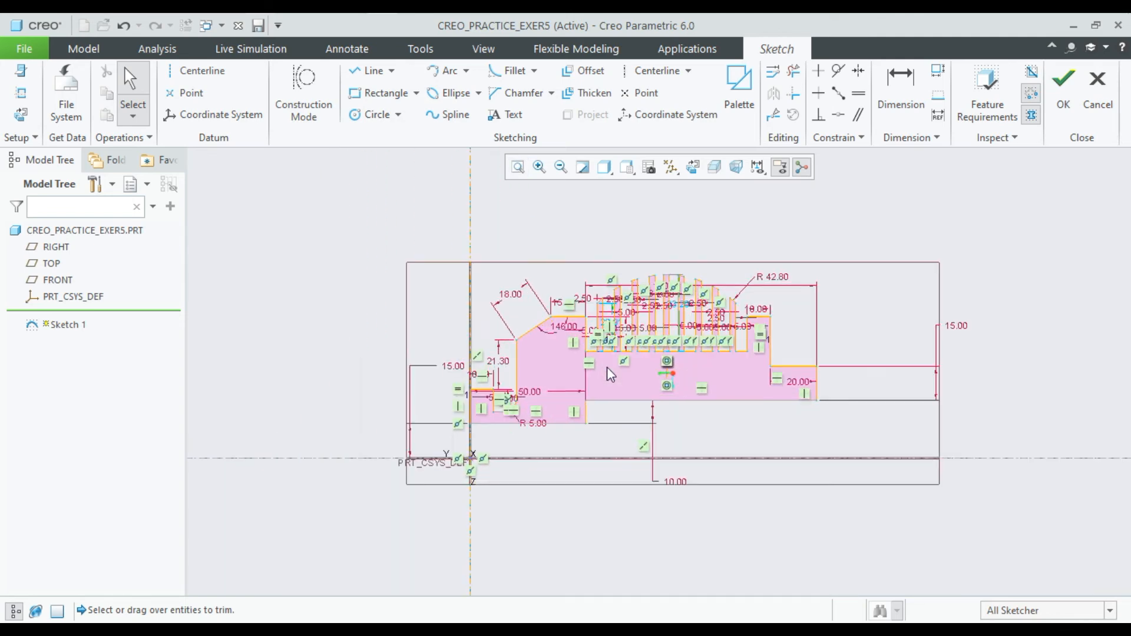
scroll(614, 353, down, 2)
scroll(789, 342, up, 2)
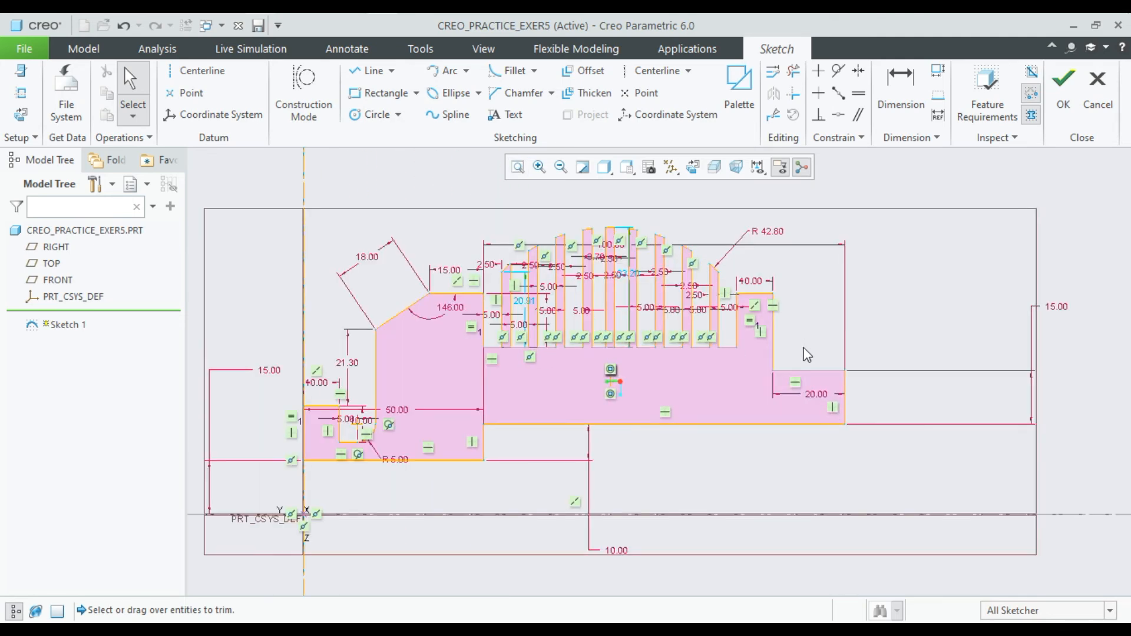
scroll(803, 349, up, 1)
scroll(800, 344, down, 1)
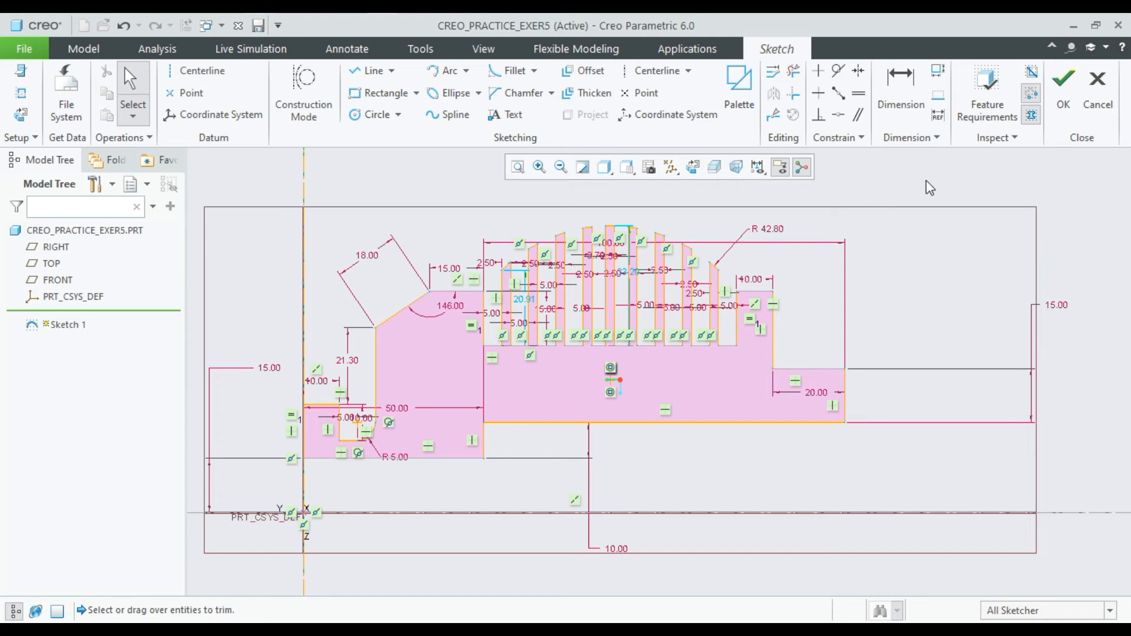
click(1063, 83)
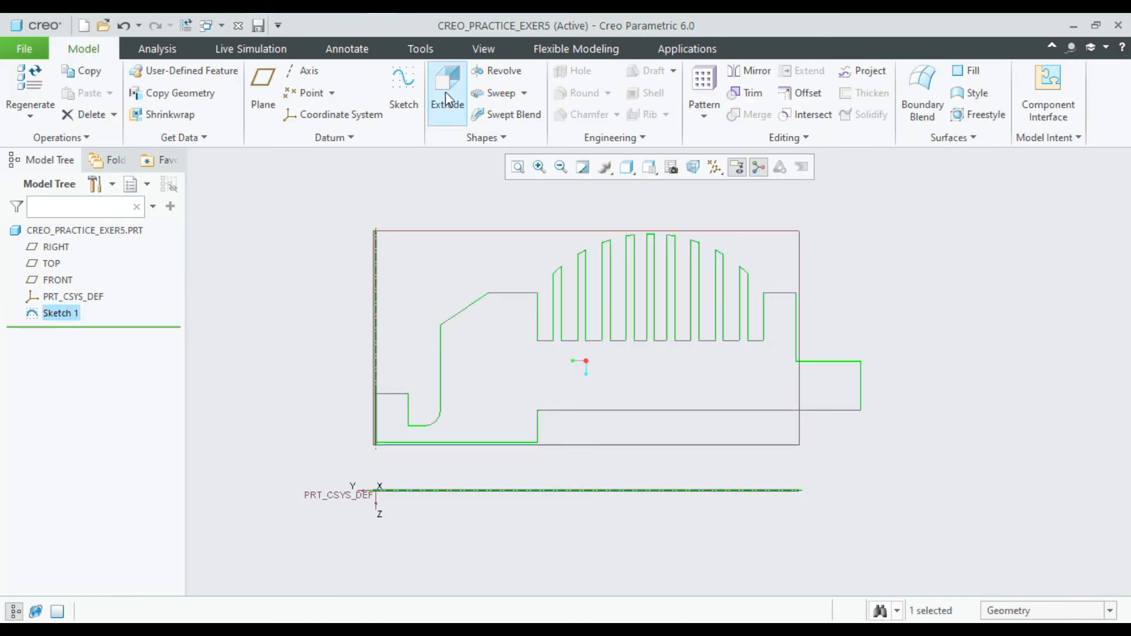
Try to revolve the profile sketch 360° as a solid about its internal centreline and inspect the preview from several angles.
click(489, 66)
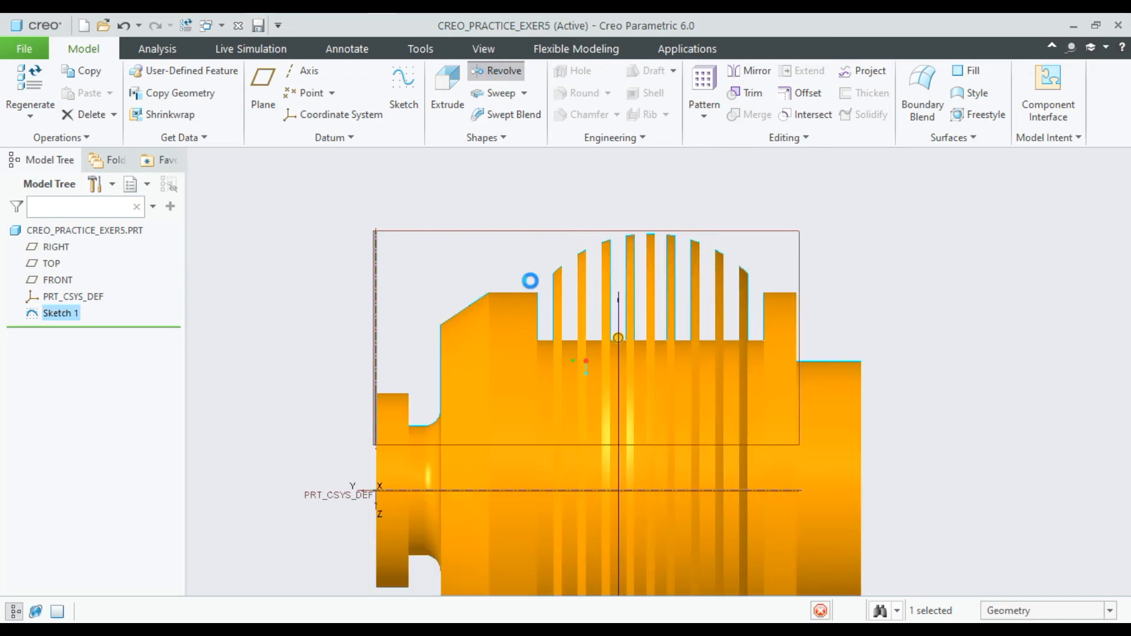
middle_drag(530, 286, 512, 342)
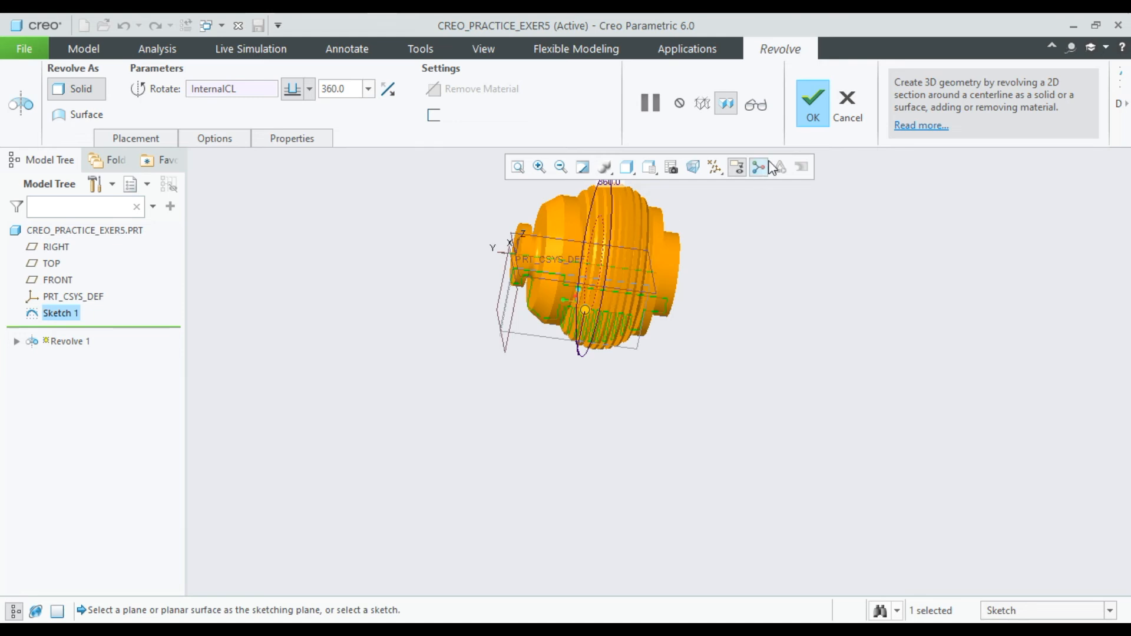
click(847, 105)
mouse_move(508, 360)
middle_down()
mouse_move(533, 222)
mouse_move(535, 315)
mouse_move(524, 288)
mouse_move(533, 299)
middle_up()
scroll(532, 299, down, 1)
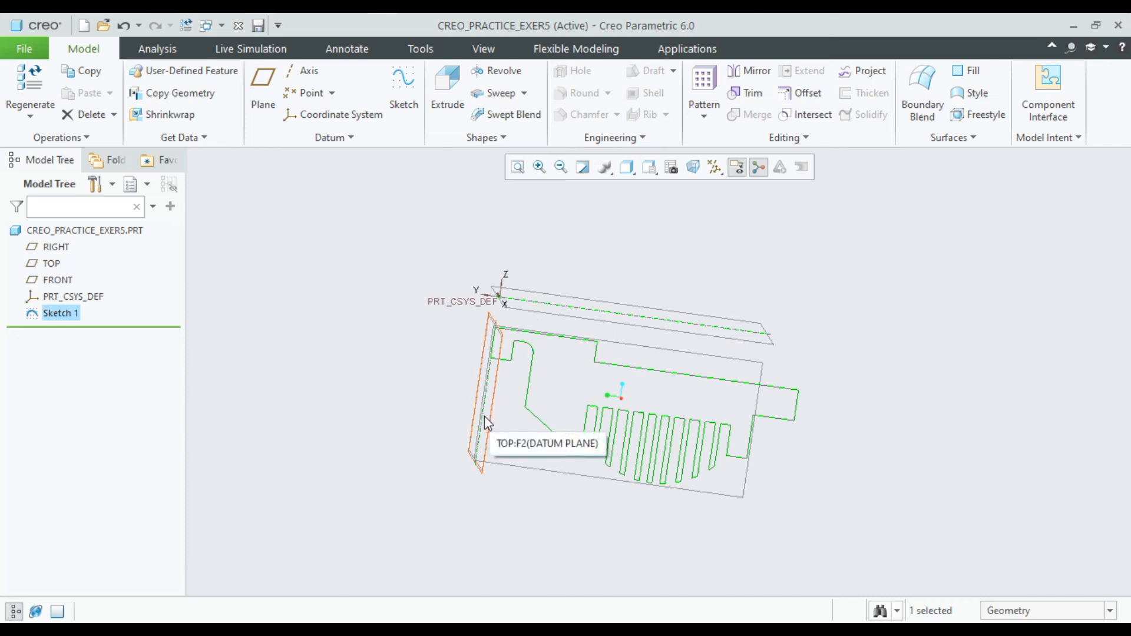
click(482, 70)
mouse_move(543, 271)
middle_down()
mouse_move(540, 232)
mouse_move(520, 301)
mouse_move(465, 282)
mouse_move(465, 260)
mouse_move(577, 264)
mouse_move(610, 235)
mouse_move(624, 192)
mouse_move(548, 232)
mouse_move(544, 252)
middle_up()
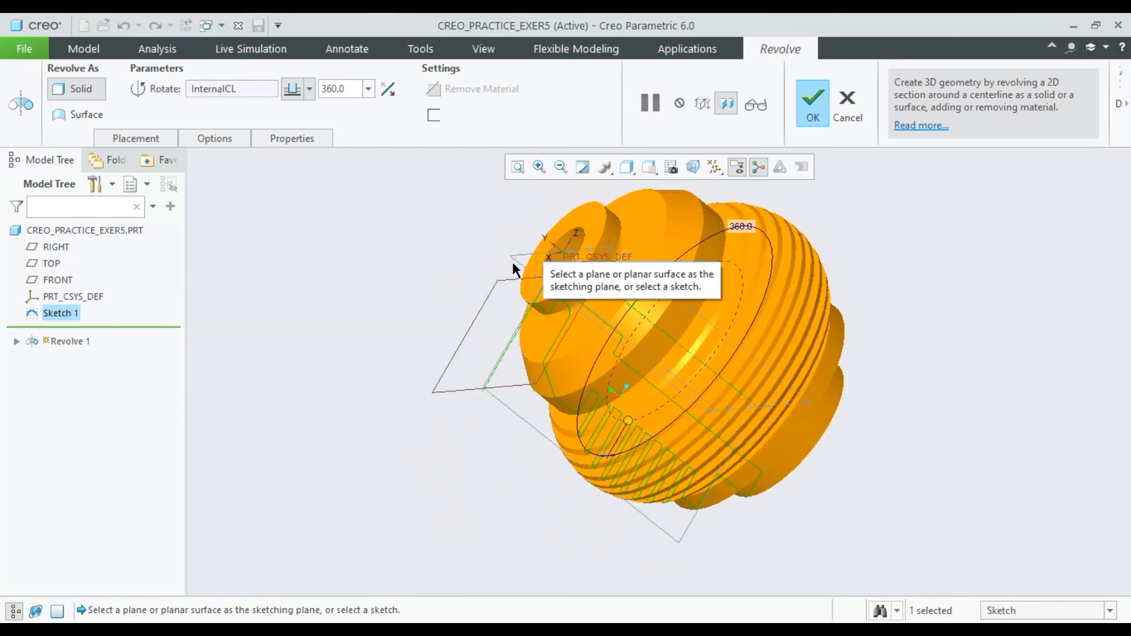
click(847, 109)
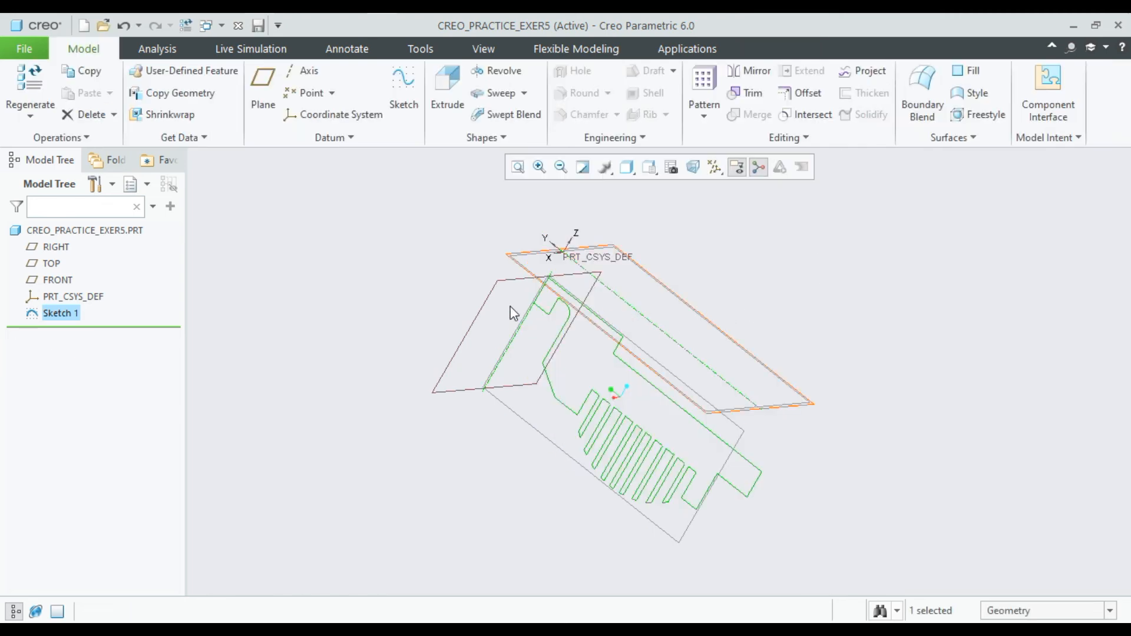
Reopen Sketch 1 for editing and examine the profile's dimensions and its position relative to the horizontal centreline.
click(67, 313)
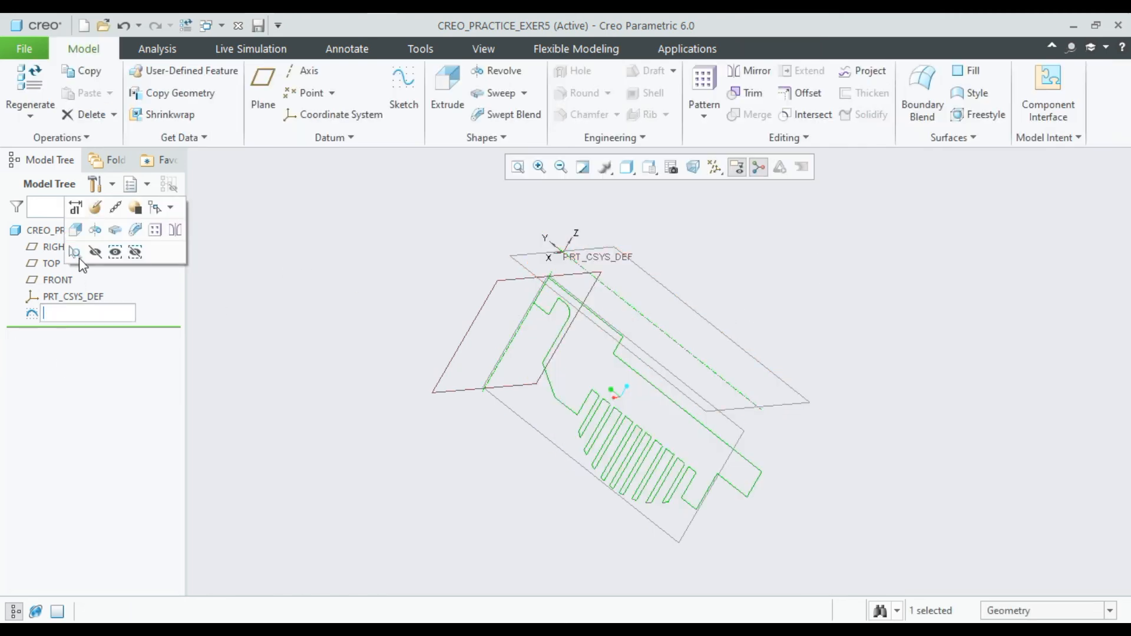
click(96, 219)
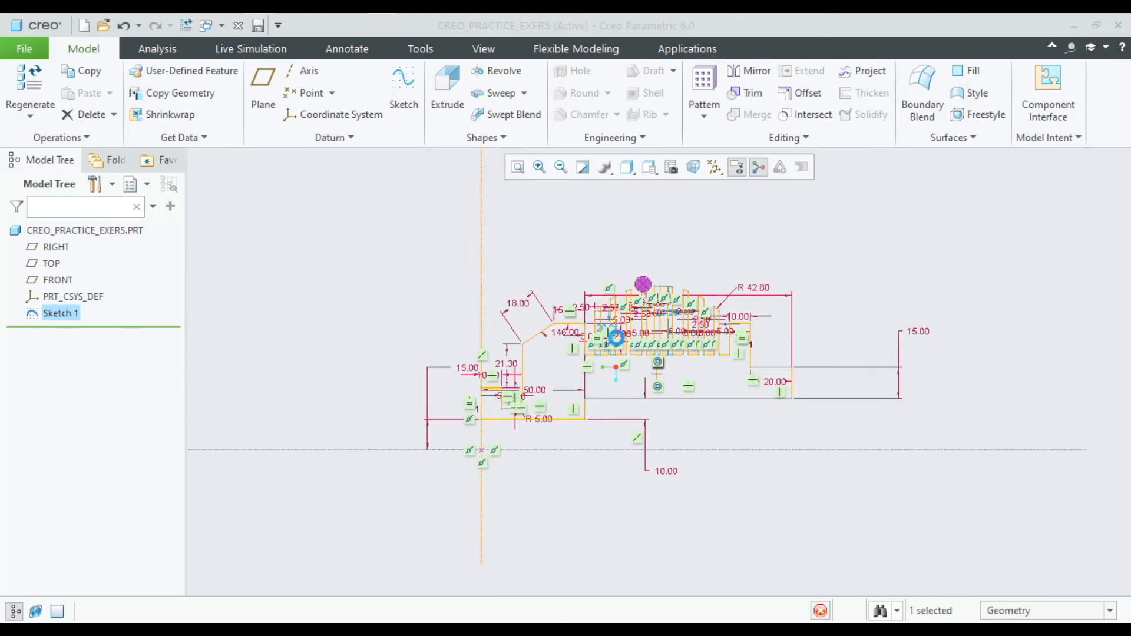
scroll(648, 419, up, 2)
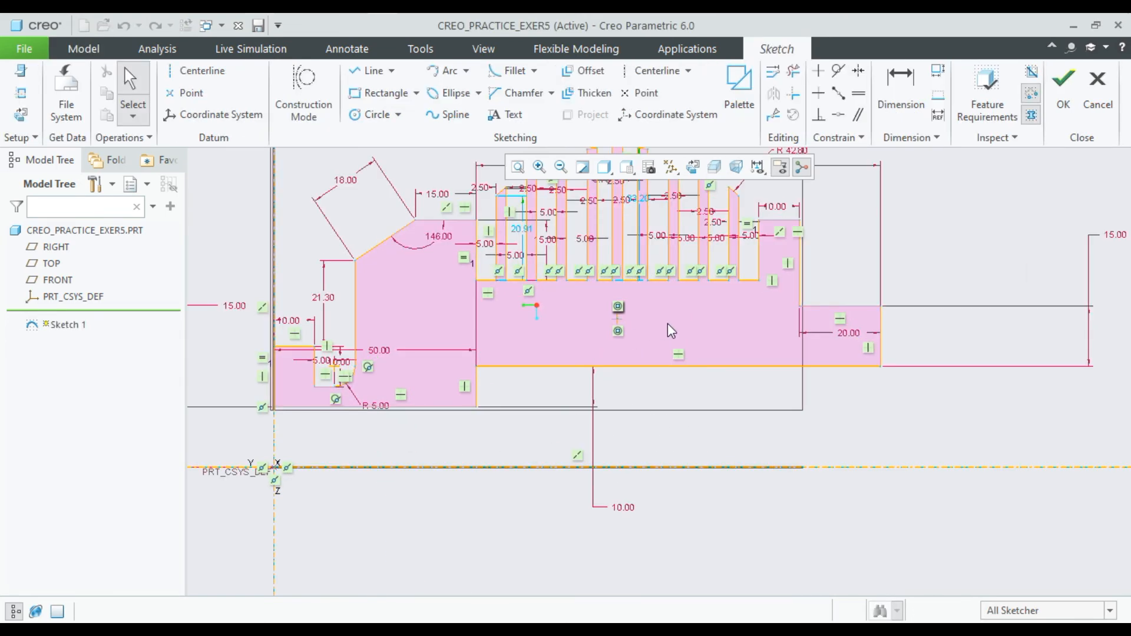
scroll(677, 384, down, 1)
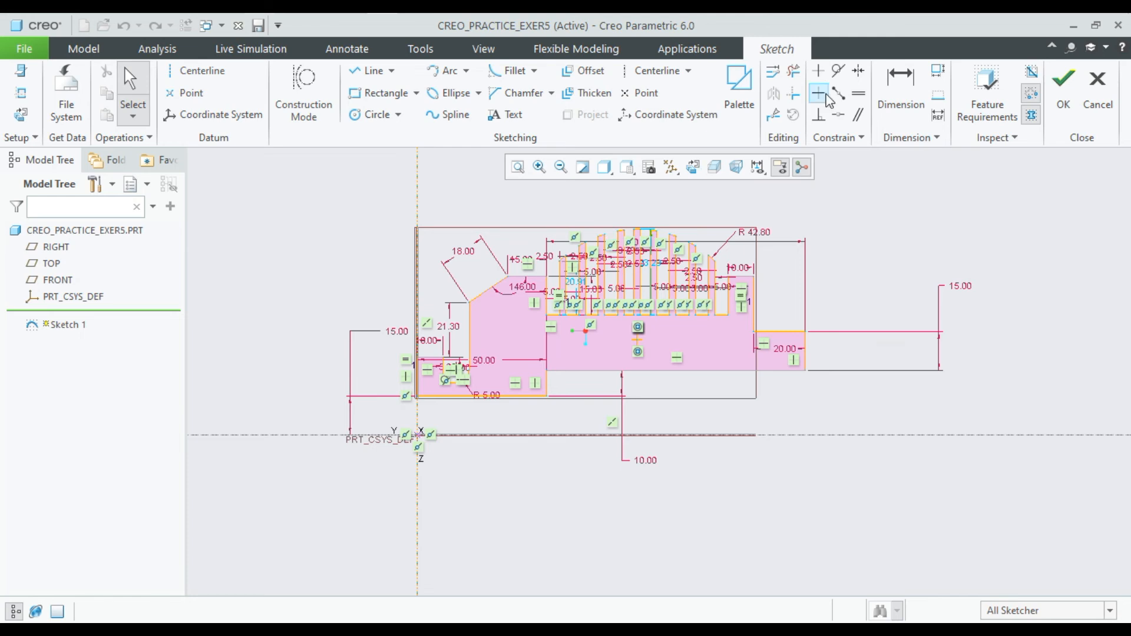
scroll(648, 187, up, 2)
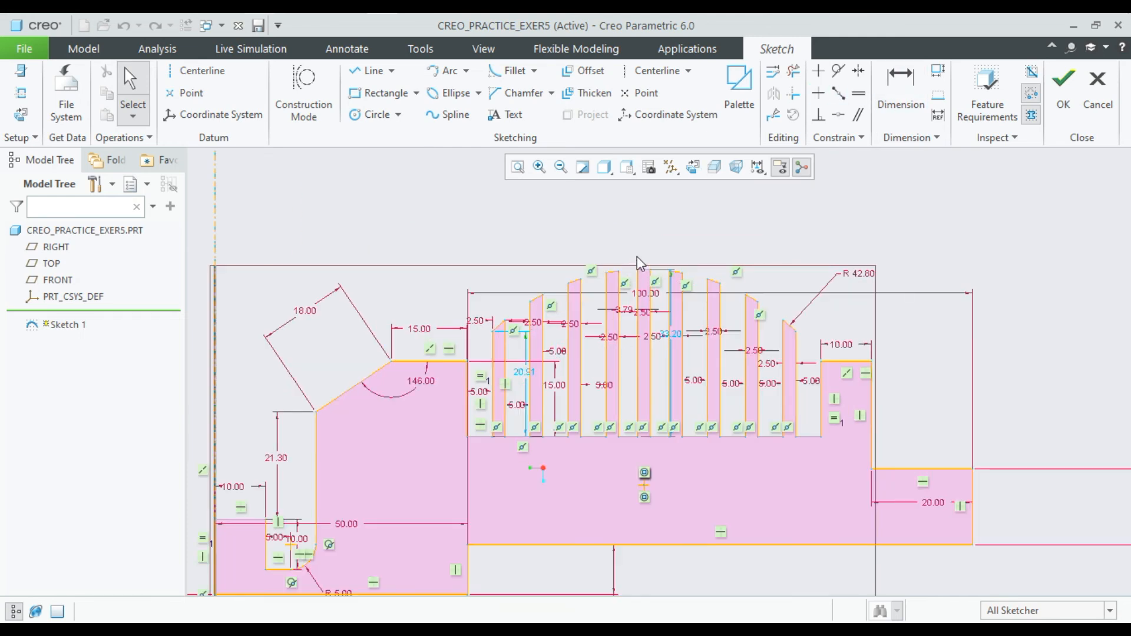
scroll(641, 310, down, 3)
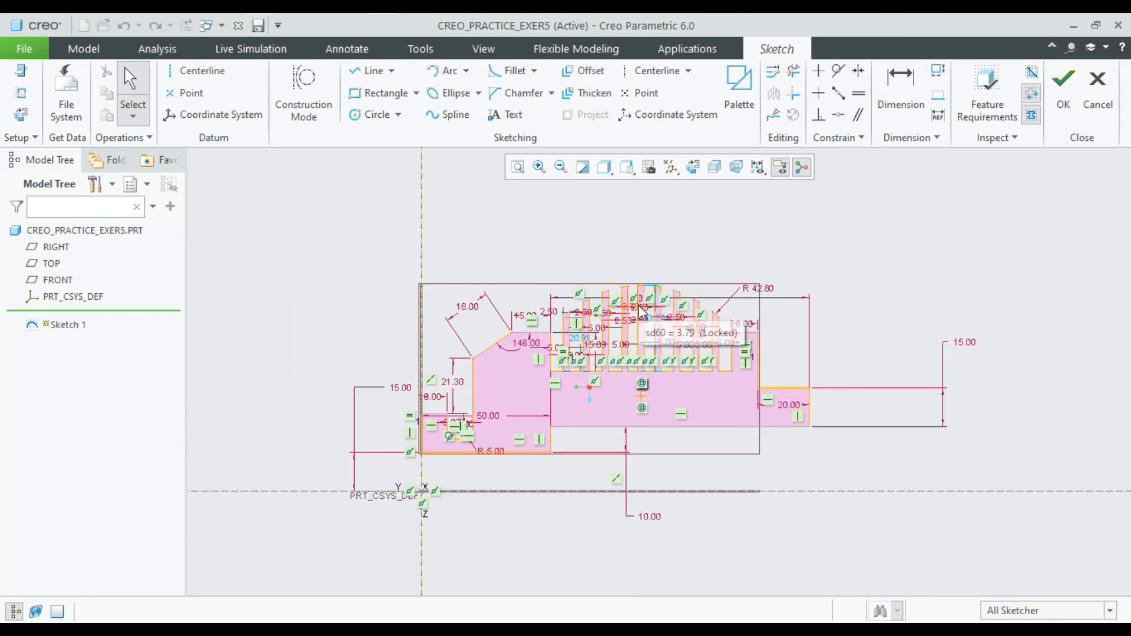
scroll(451, 441, up, 2)
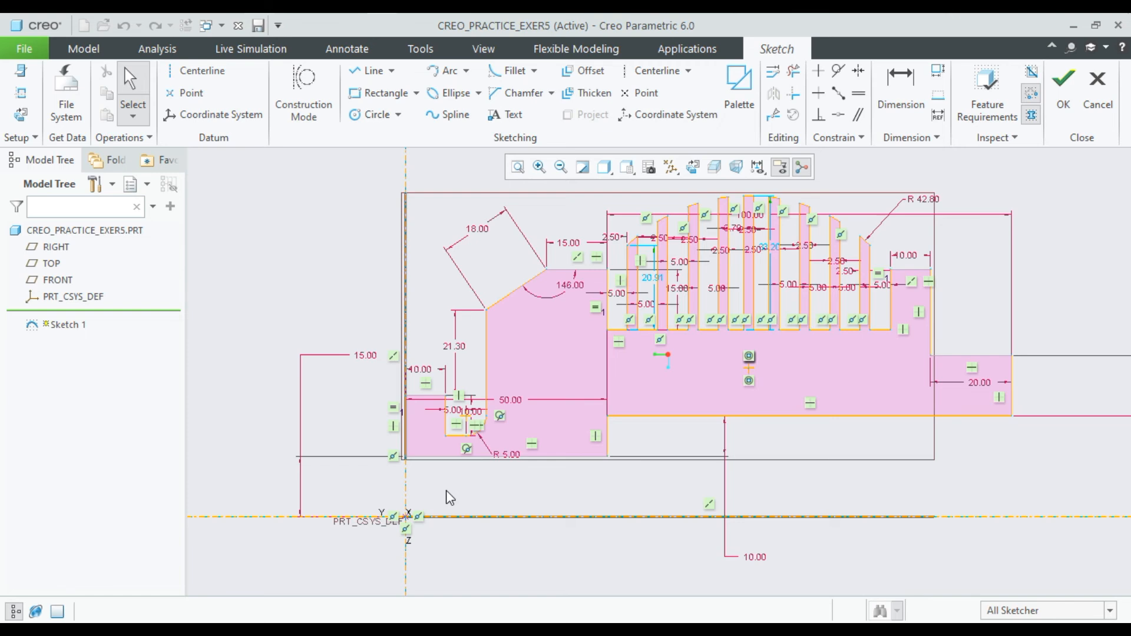
scroll(410, 461, down, 1)
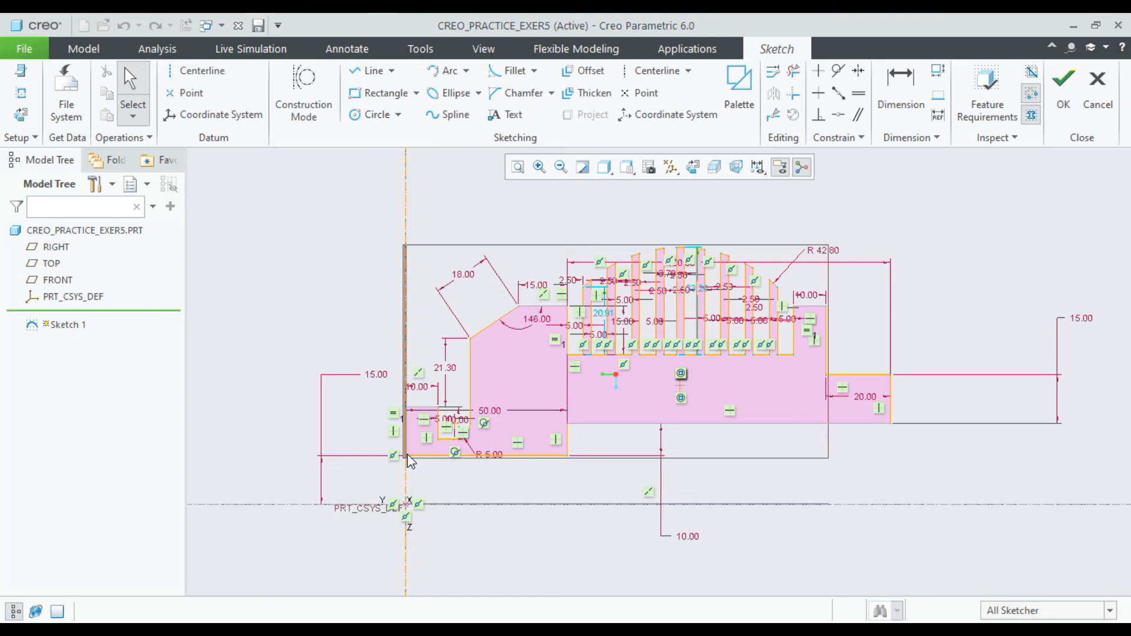
Set the distance from the left block's lower edge to the horizontal centreline to 5 and accept the revised sketch.
double_click(380, 378)
text(5)
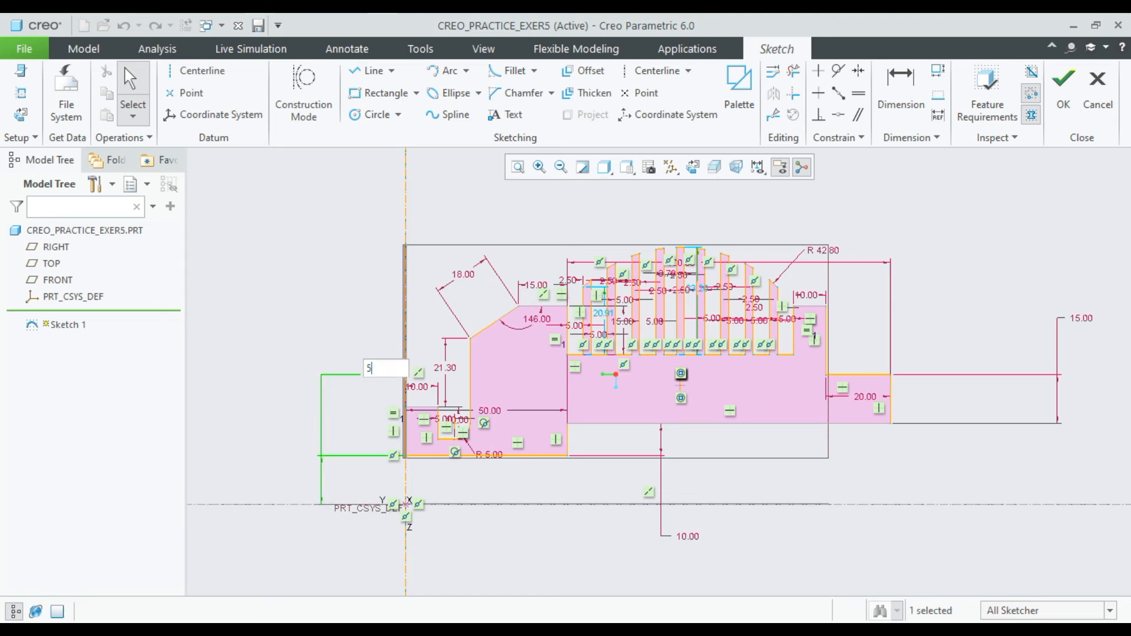
key(Return)
click(959, 283)
scroll(981, 290, down, 3)
scroll(1004, 292, up, 2)
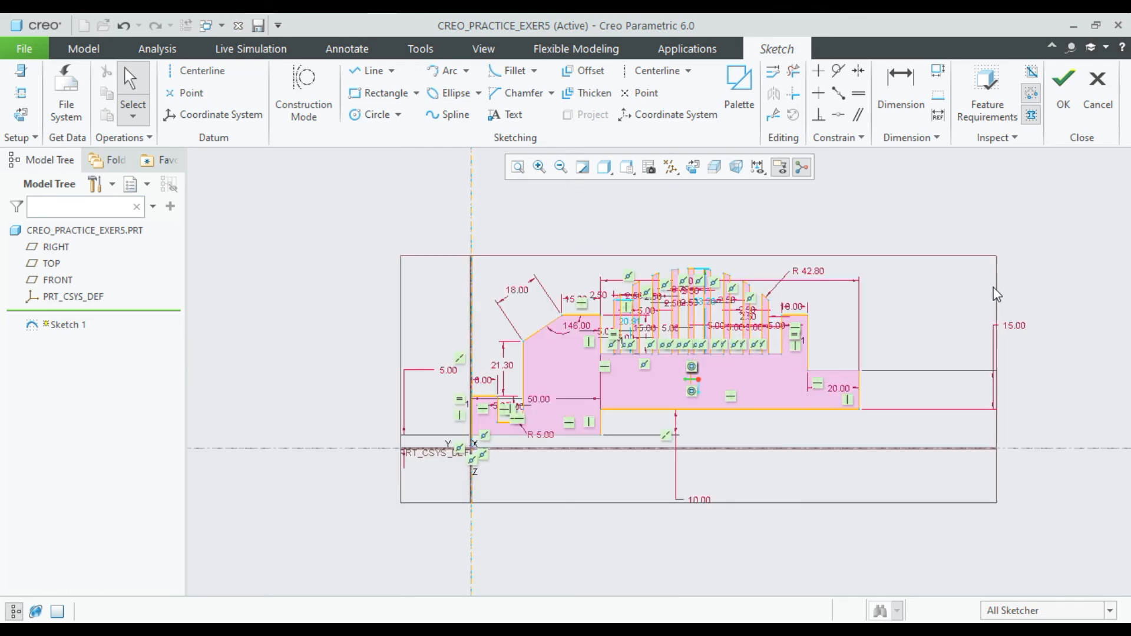
click(1063, 86)
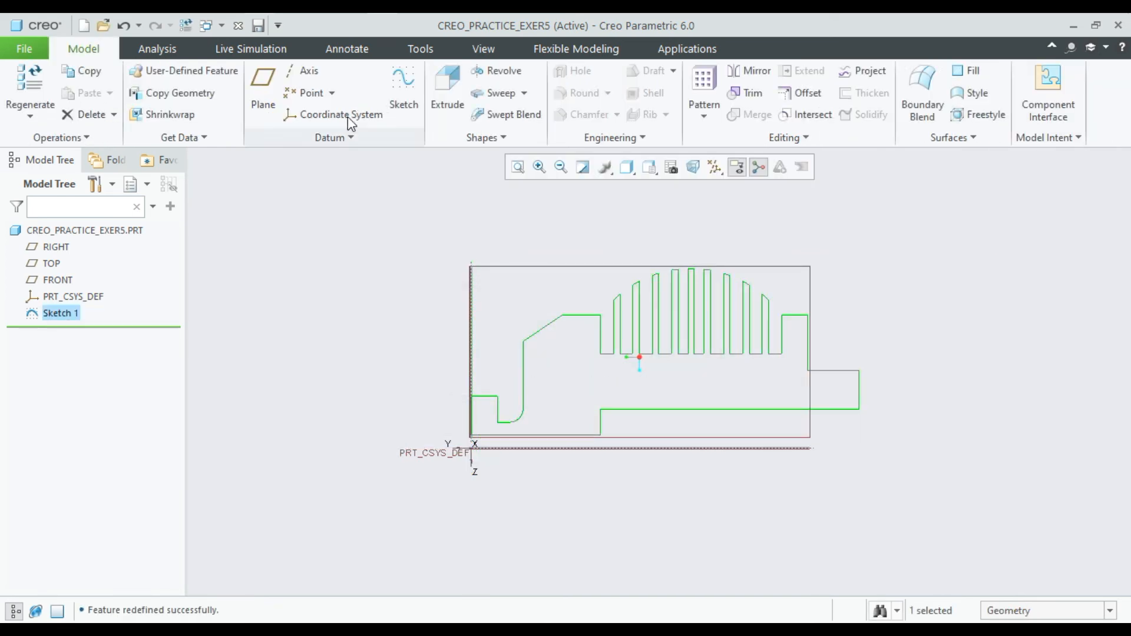
Try to revolve the revised sketch 360° as a solid and inspect the finned shape.
click(497, 70)
mouse_move(543, 391)
middle_down()
mouse_move(514, 271)
mouse_move(434, 263)
mouse_move(366, 386)
mouse_move(424, 348)
mouse_move(436, 353)
mouse_move(555, 453)
mouse_move(510, 424)
mouse_move(526, 412)
middle_up()
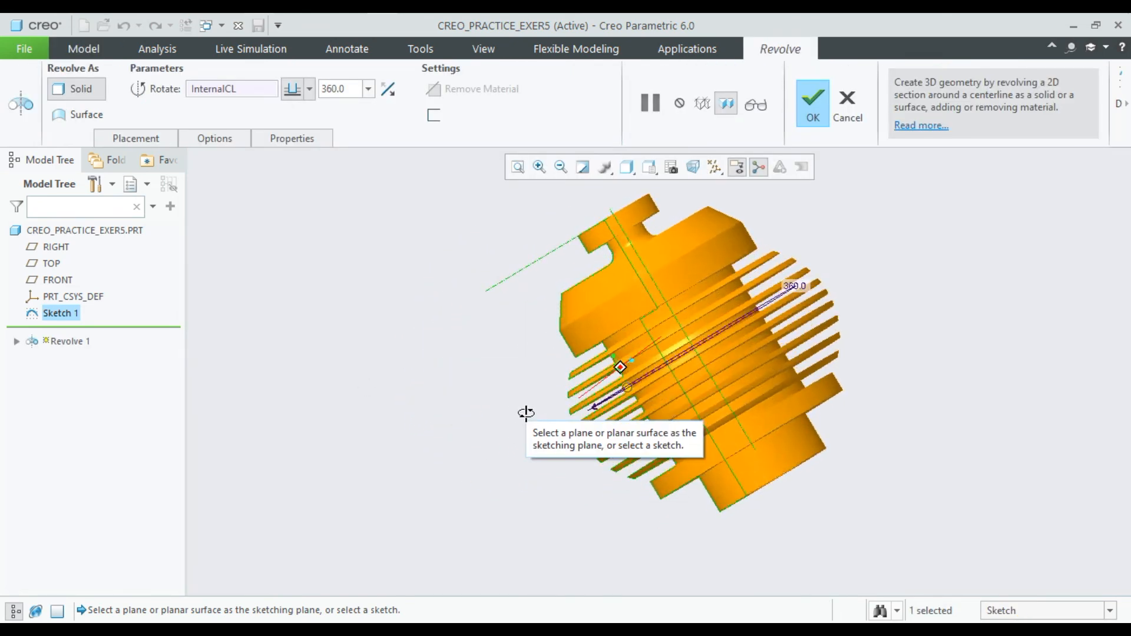
click(847, 105)
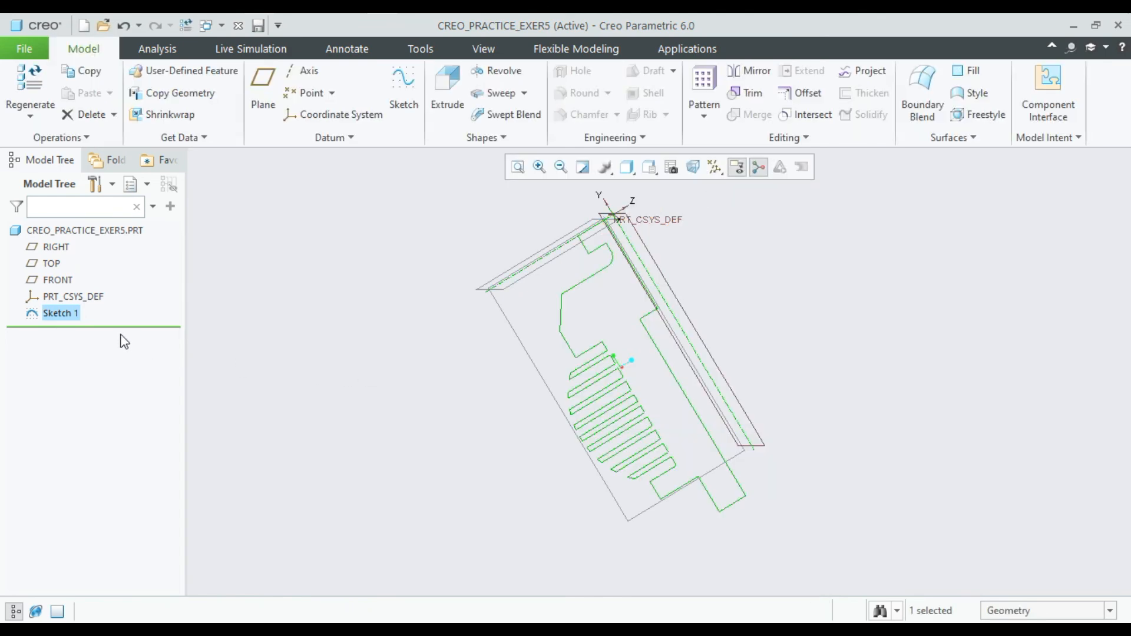
Reopen Sketch 1, set the distance from the left block's lower edge to the horizontal centreline to 10, and accept the sketch.
click(74, 324)
click(83, 216)
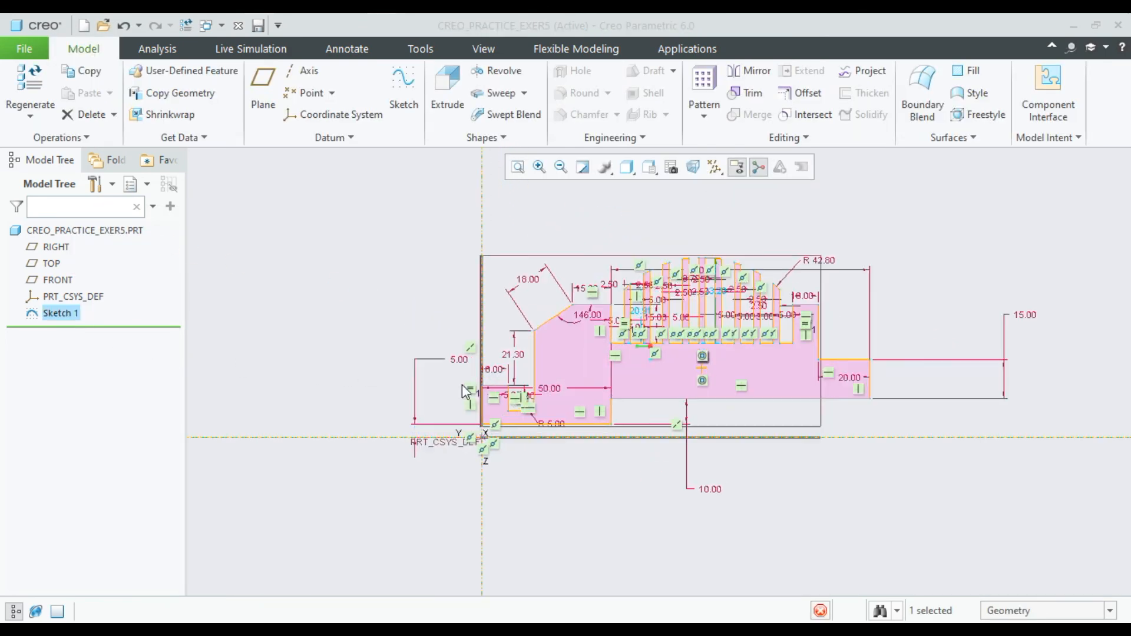
double_click(451, 345)
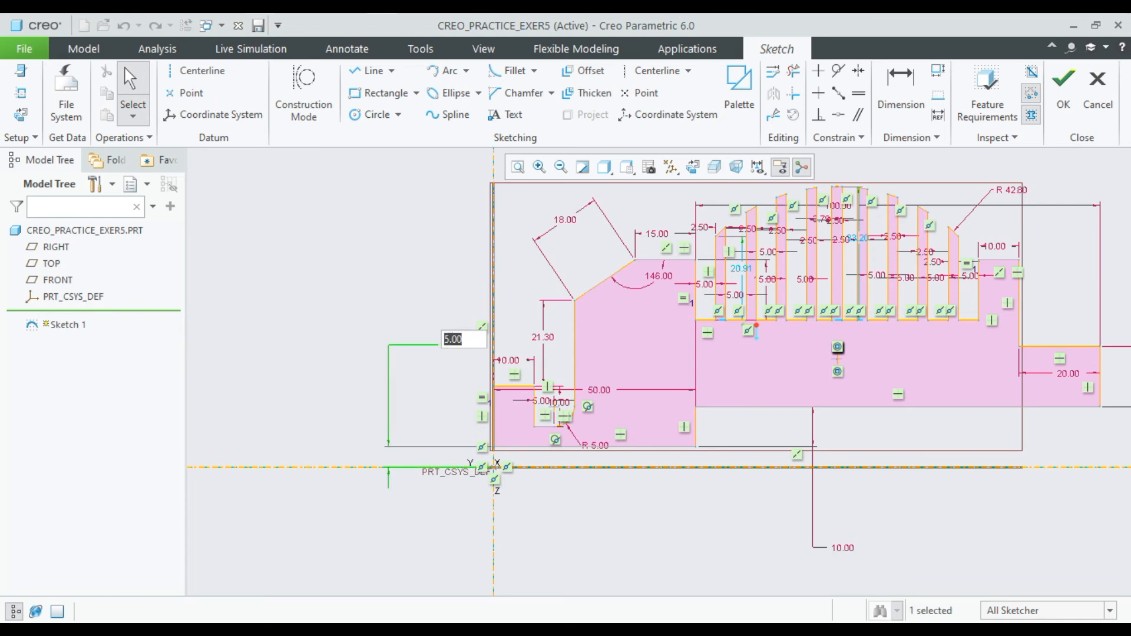
text(10)
key(Return)
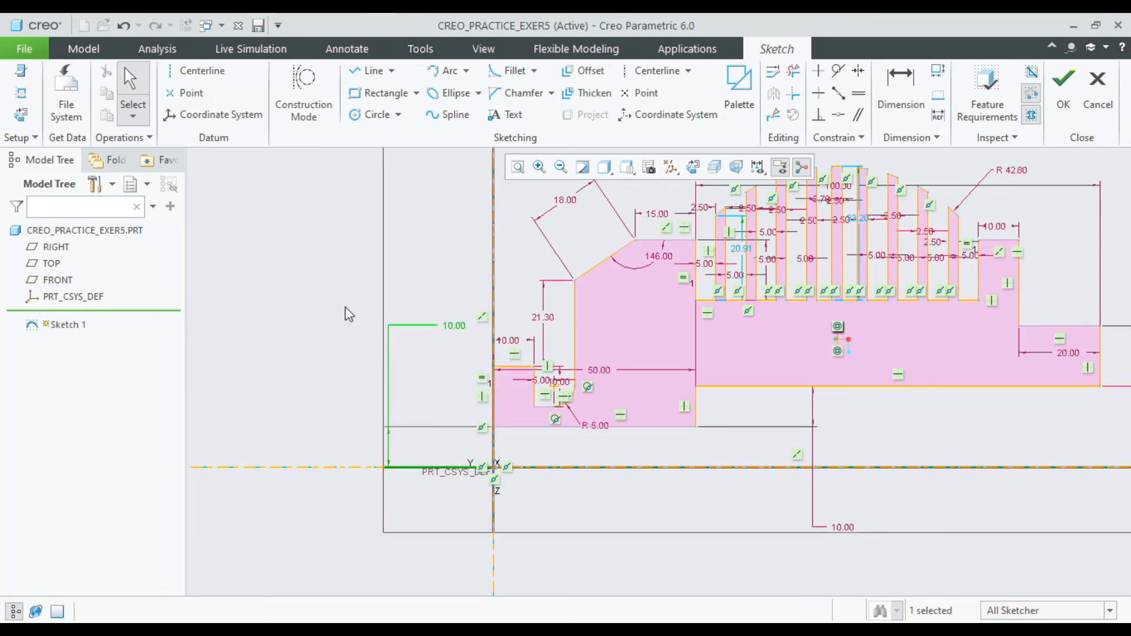
click(1063, 88)
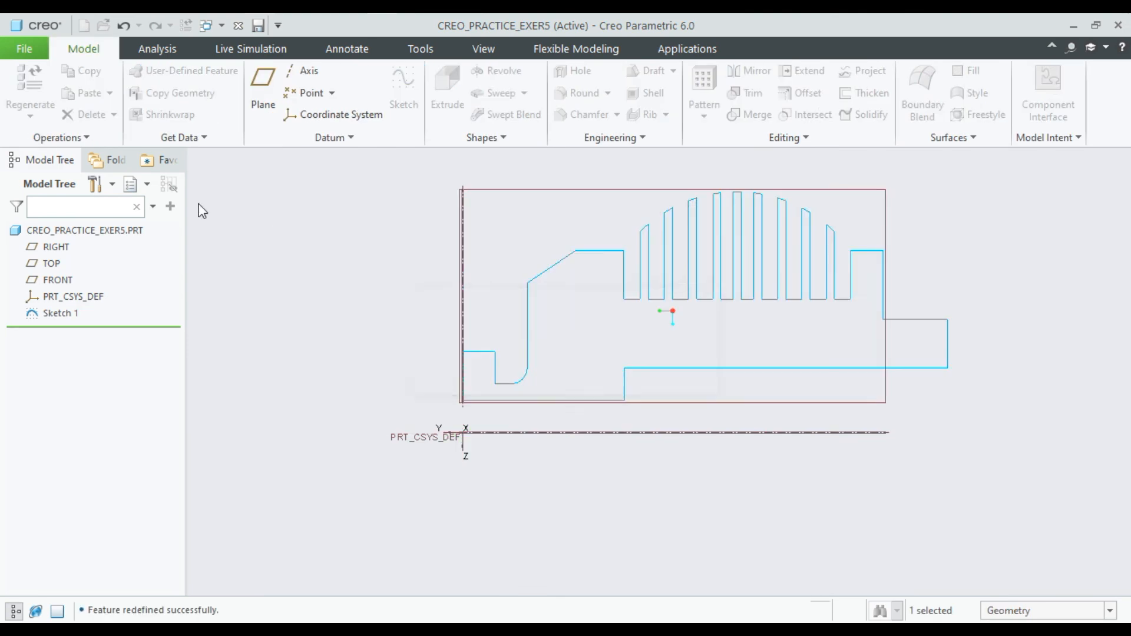
Revolve Sketch 1 360° as a solid about its internal centreline and accept the feature.
click(492, 71)
scroll(512, 274, up, 1)
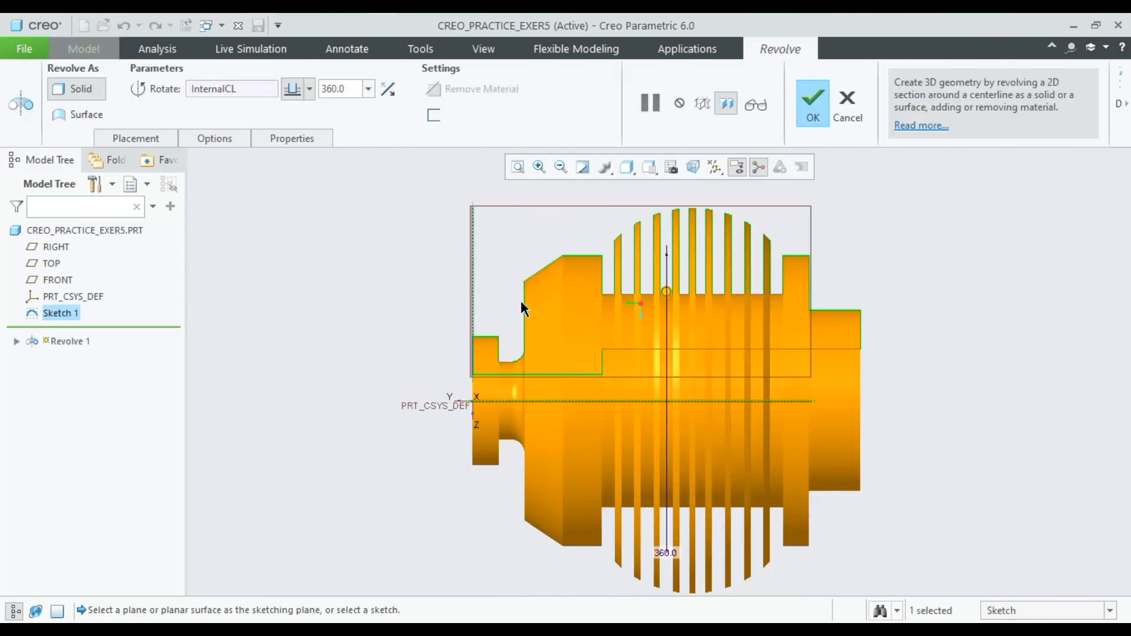
middle_drag(522, 302, 524, 235)
scroll(525, 235, up, 4)
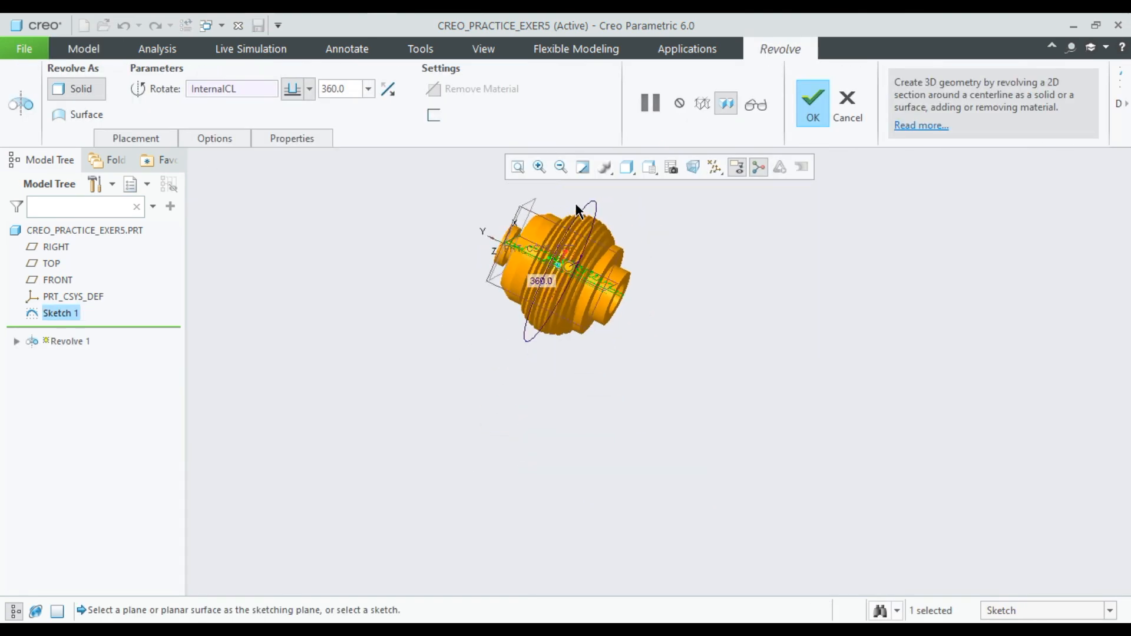
scroll(574, 200, down, 3)
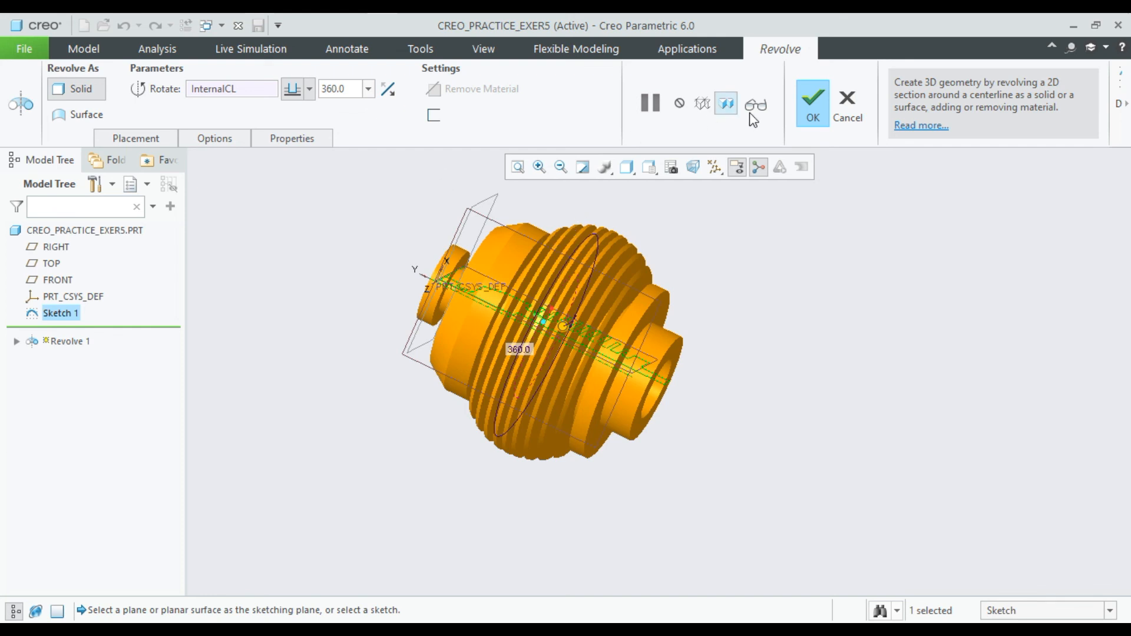
click(806, 101)
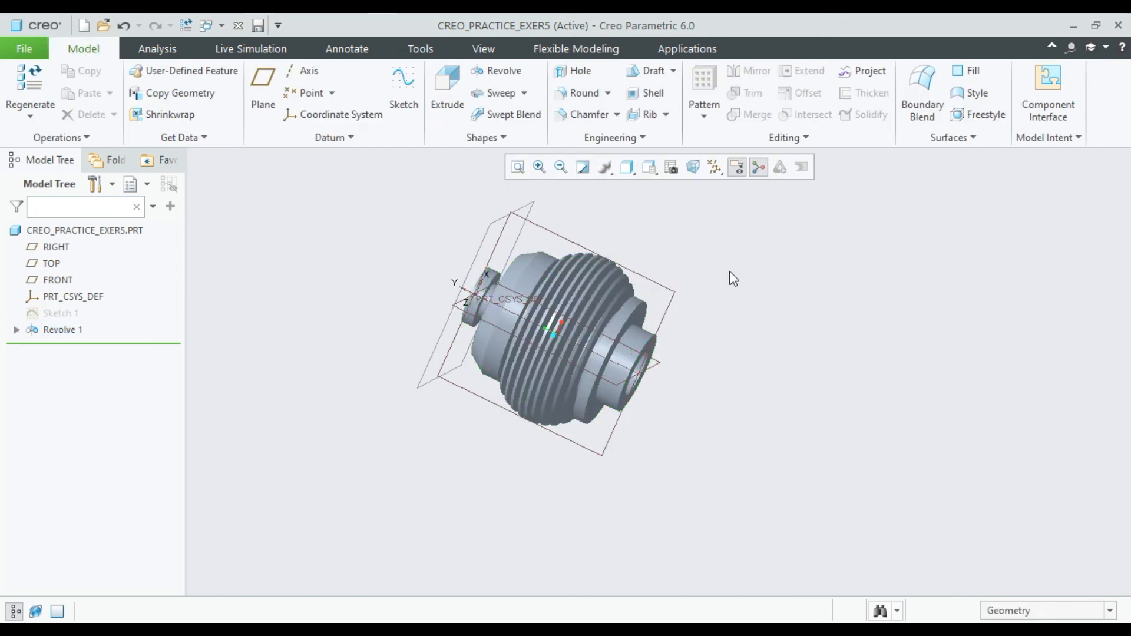
Display the revolved part shaded with edges and inspect its fins and end faces from several angles.
middle_drag(648, 276, 621, 268)
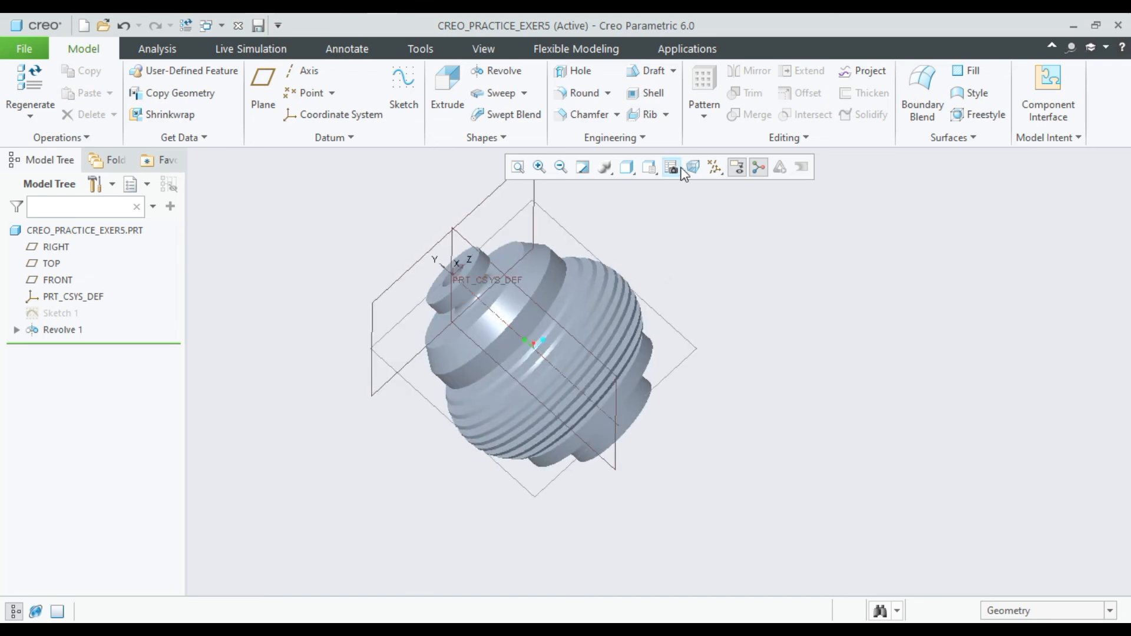
click(628, 168)
click(683, 204)
scroll(530, 339, down, 3)
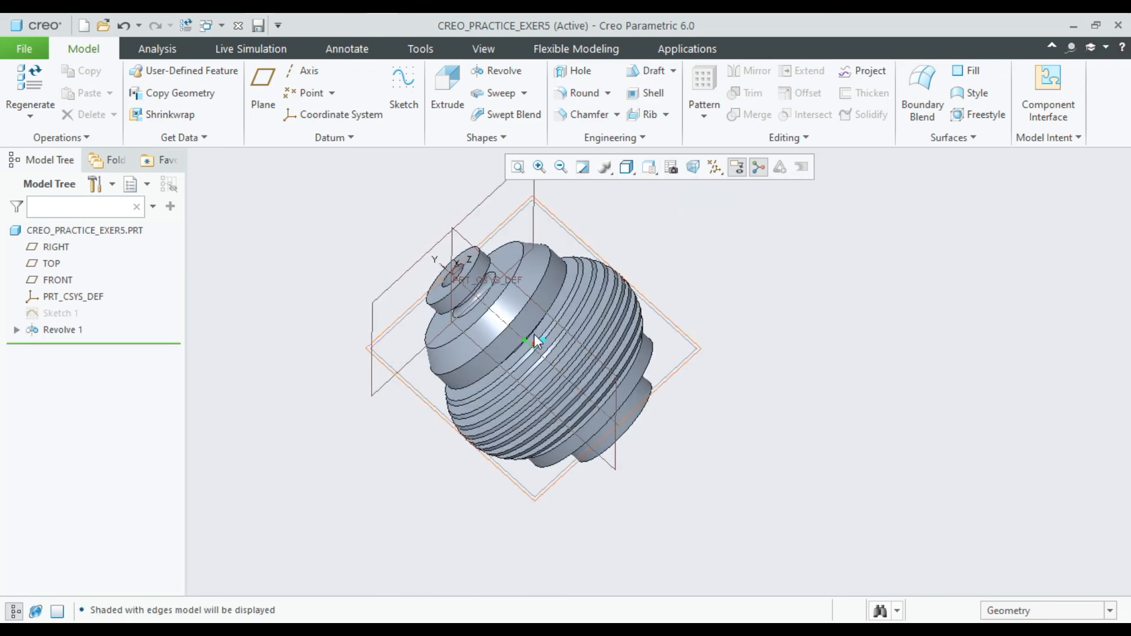
middle_drag(521, 337, 461, 356)
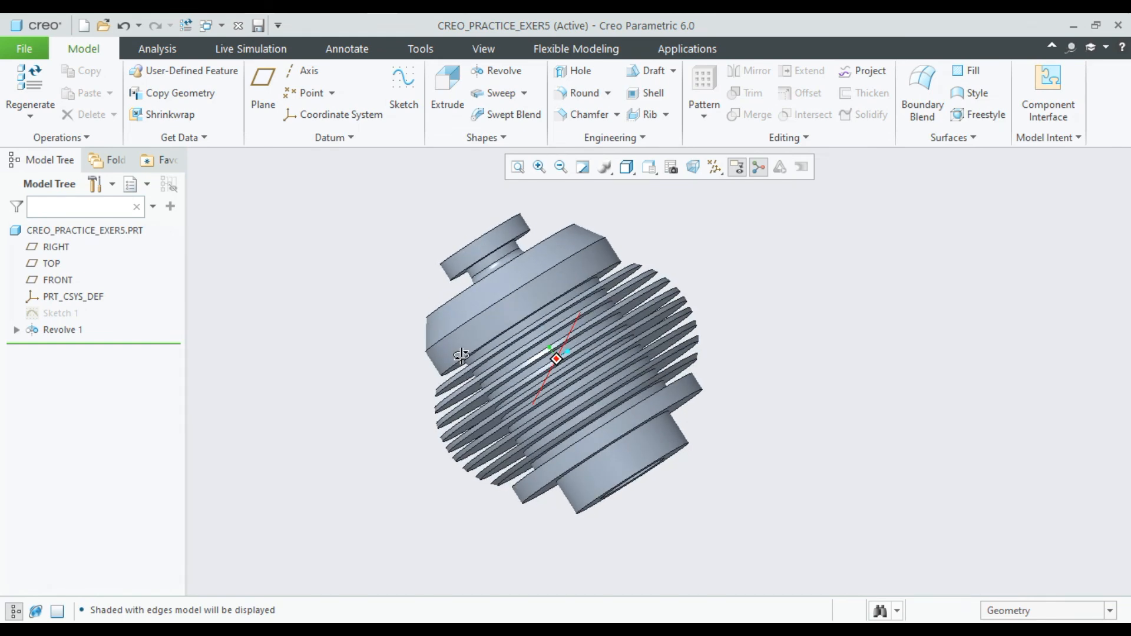
middle_drag(461, 355, 511, 359)
scroll(508, 352, up, 1)
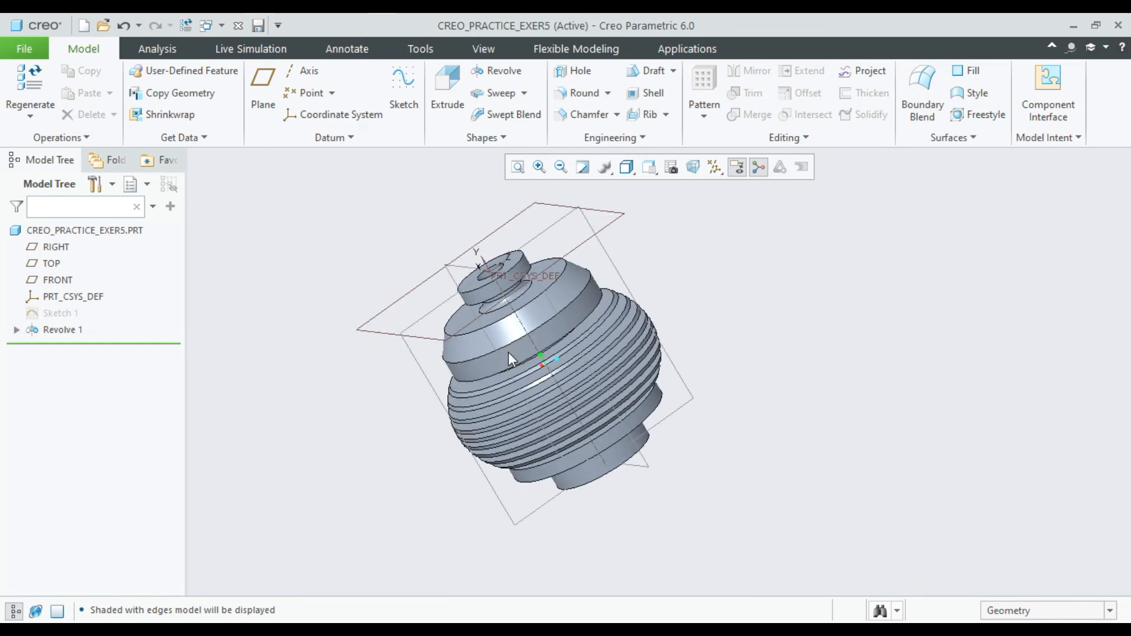
scroll(420, 242, down, 1)
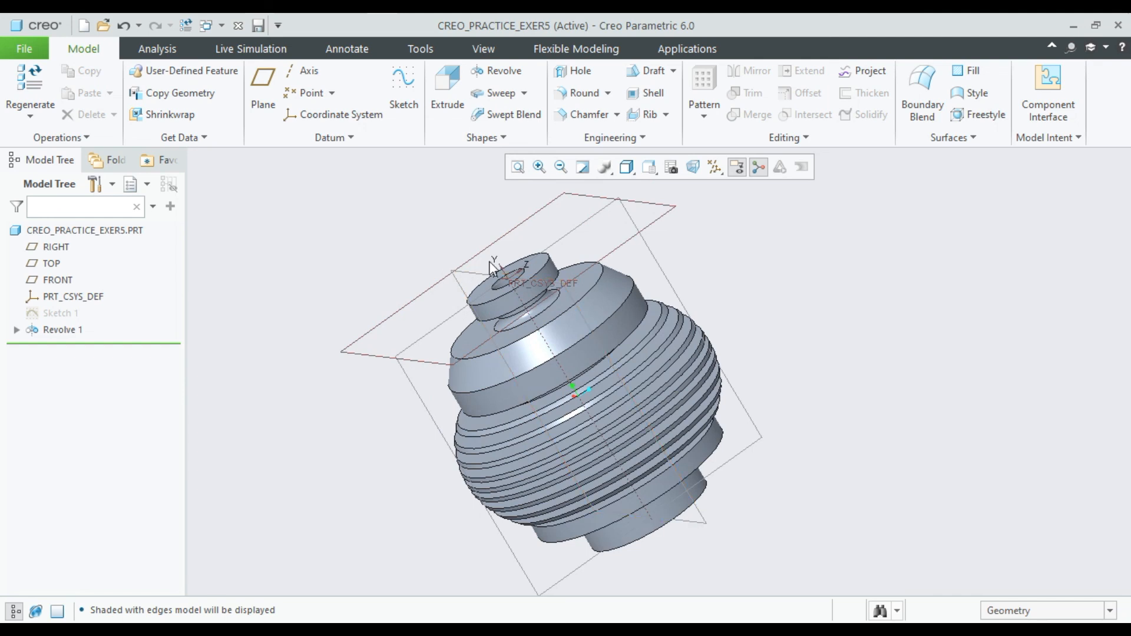
Apply a golden-brown metal appearance from the std-metals.dmt library to the whole CREO_PRACTICE_EXER5 part.
click(484, 49)
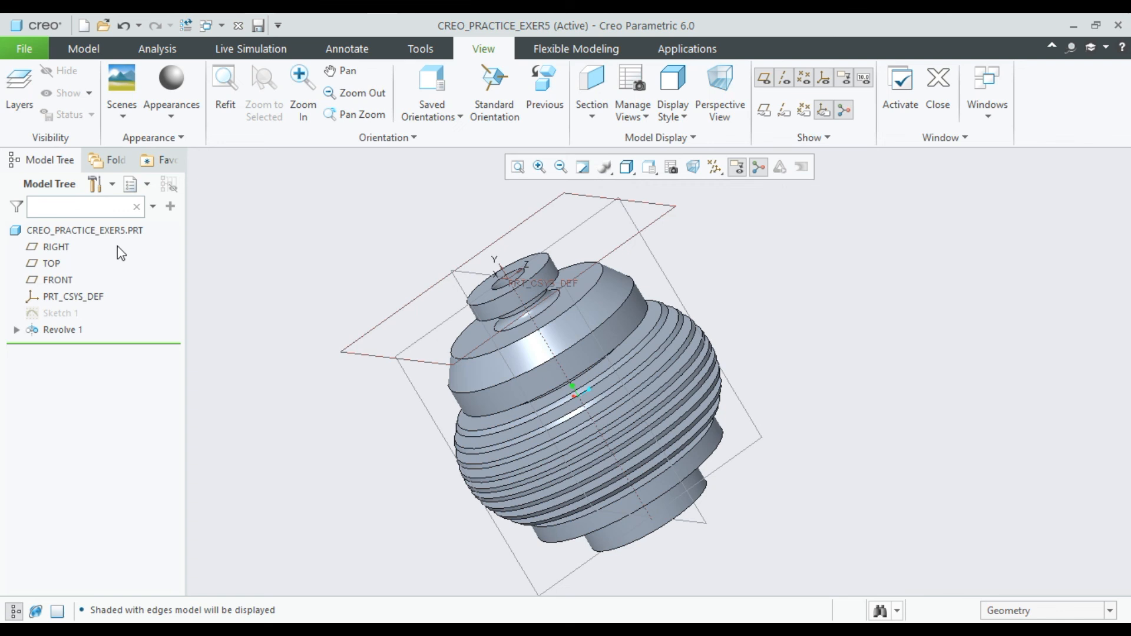
click(121, 231)
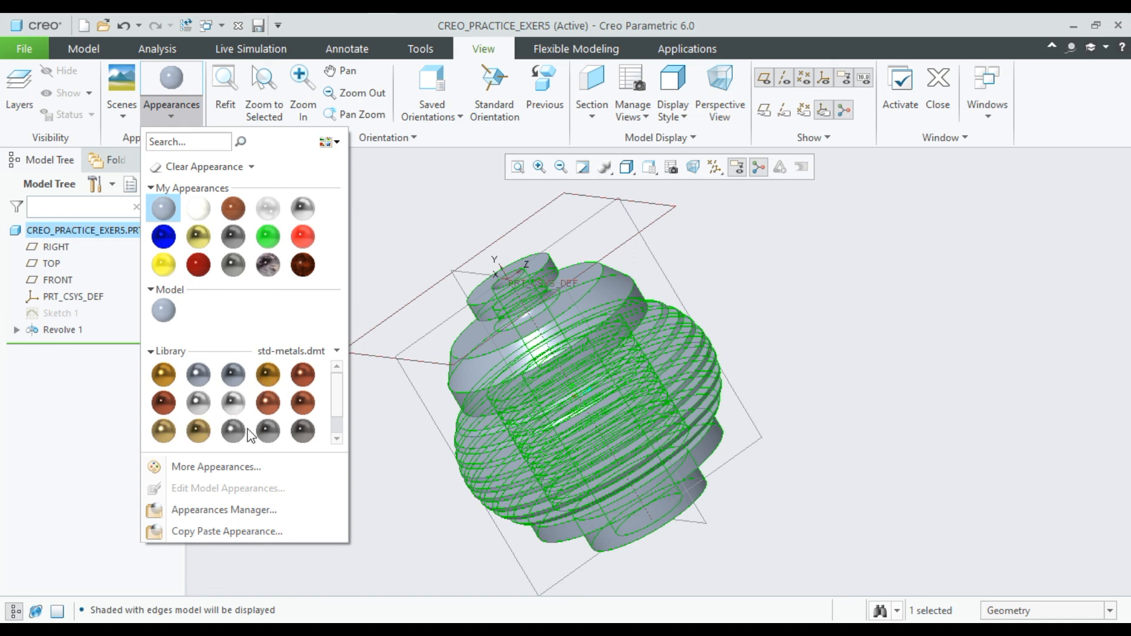
mouse_move(163, 439)
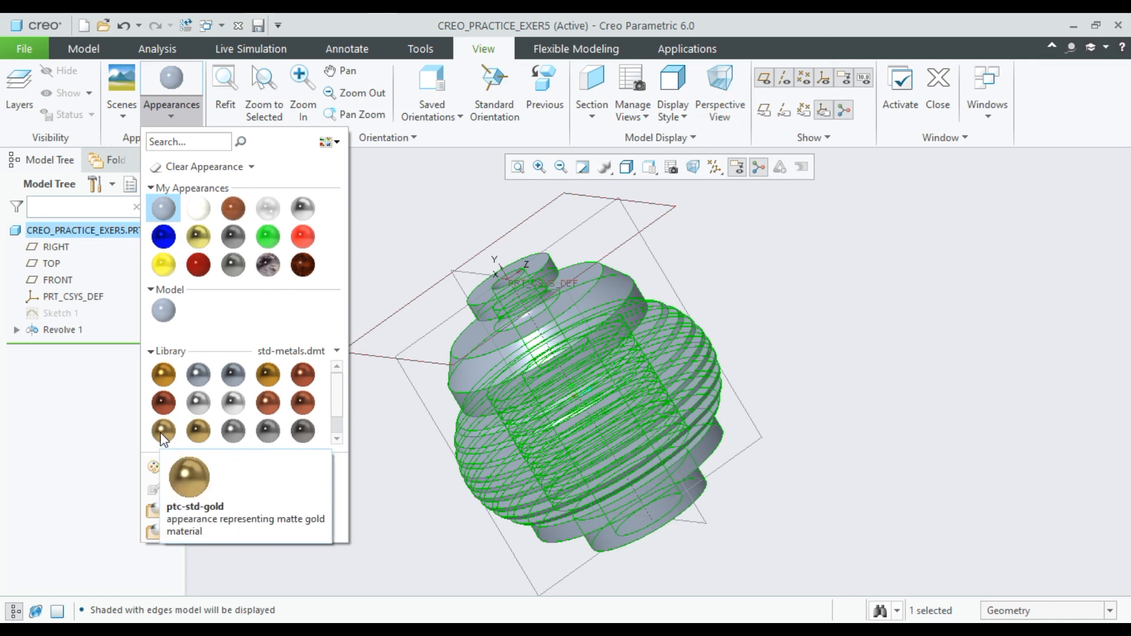
click(165, 375)
scroll(517, 250, down, 1)
scroll(517, 251, up, 3)
scroll(501, 357, down, 3)
scroll(478, 339, up, 3)
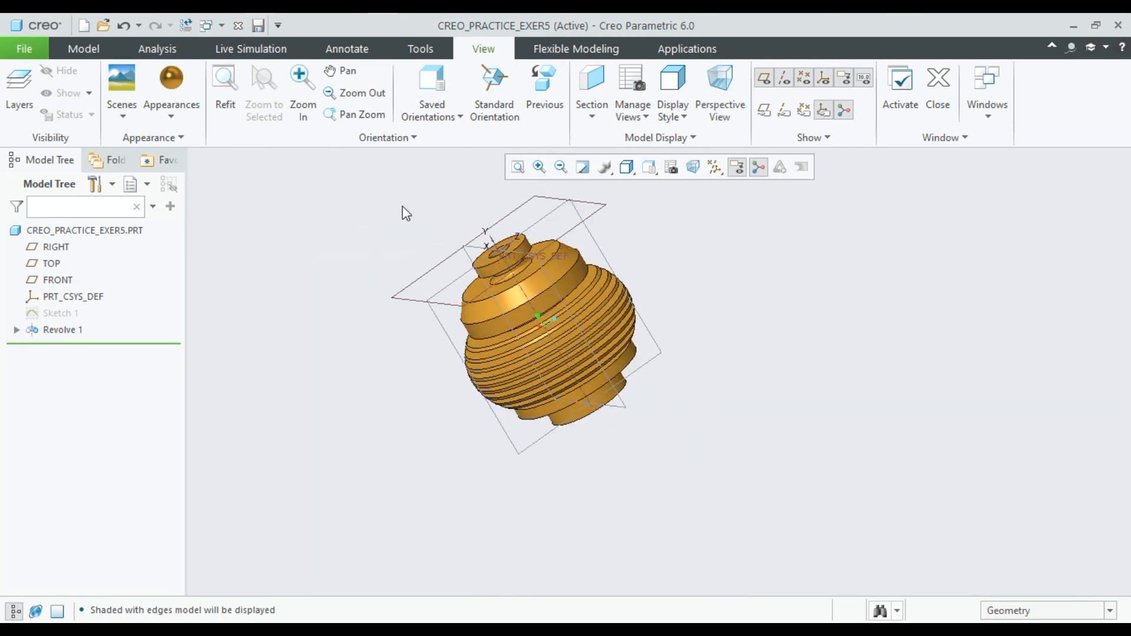
scroll(413, 215, down, 2)
Create an X Direction section through the part at offset 0.00 with hatching shown on the cut faces.
click(592, 117)
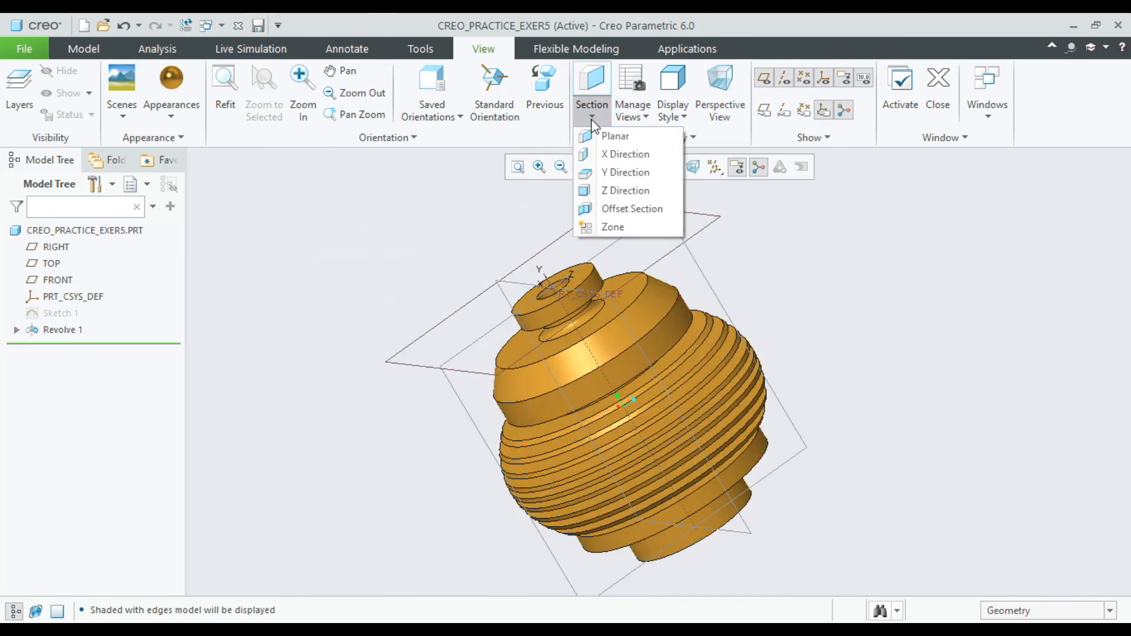
click(615, 154)
middle_drag(663, 283, 585, 328)
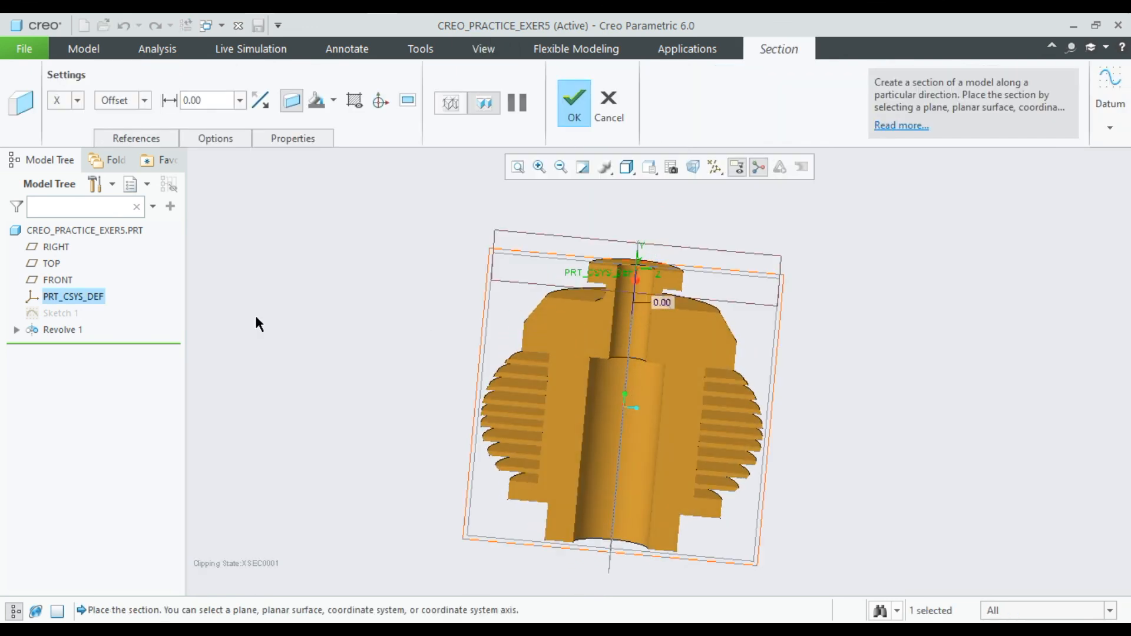
click(352, 103)
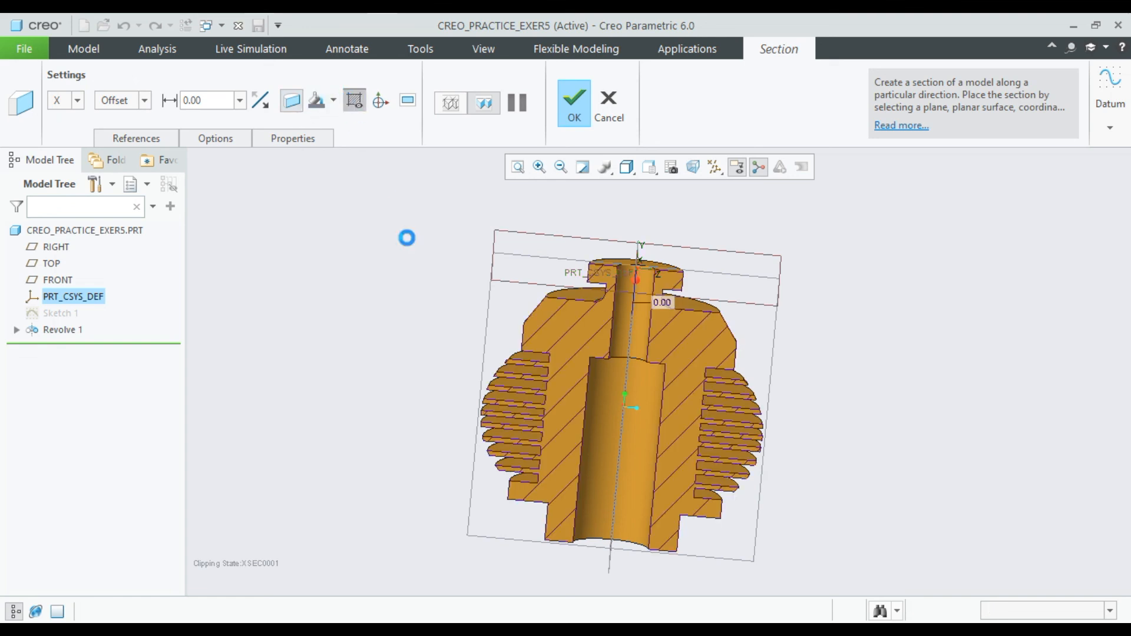
click(572, 106)
View the sectioned part normal to the RIGHT plane and examine the stepped bore and fins.
middle_drag(570, 306, 607, 311)
click(713, 252)
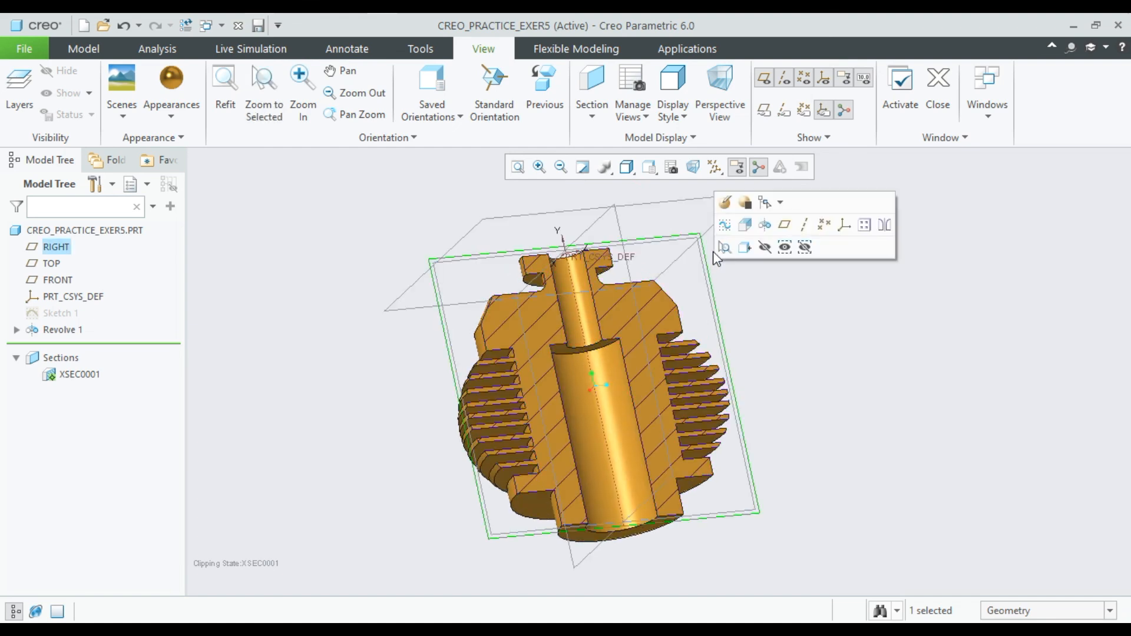
click(743, 247)
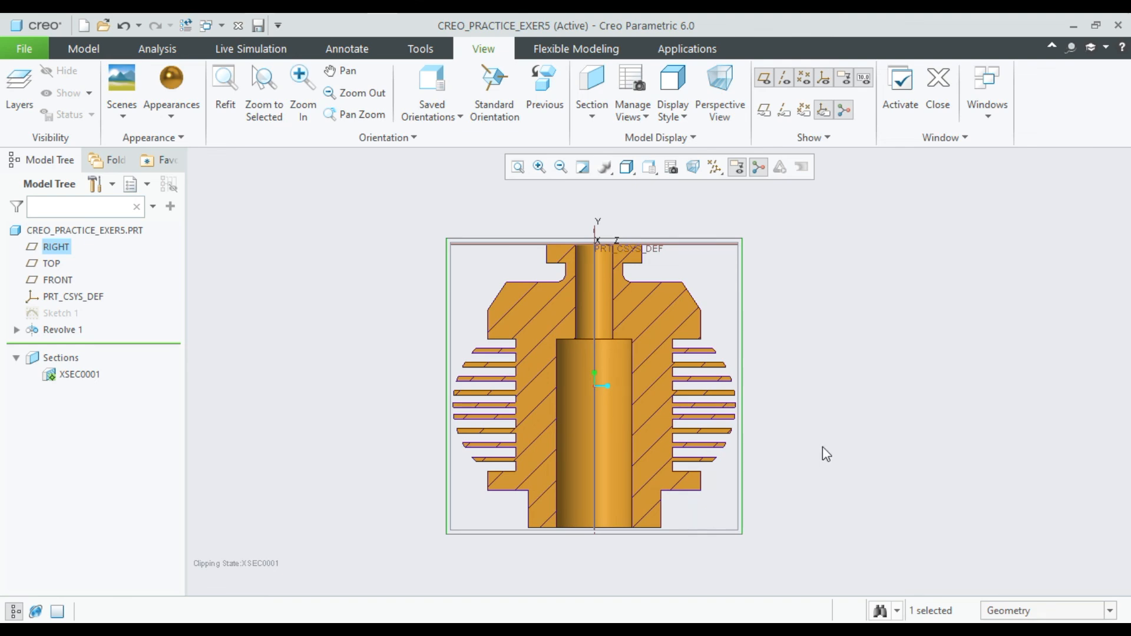
mouse_move(759, 459)
middle_down()
mouse_move(868, 422)
mouse_move(878, 369)
mouse_move(772, 457)
mouse_move(752, 457)
mouse_move(762, 447)
middle_up()
Deactivate the XSEC0001 section and hide all datum features and the spin centre.
click(82, 374)
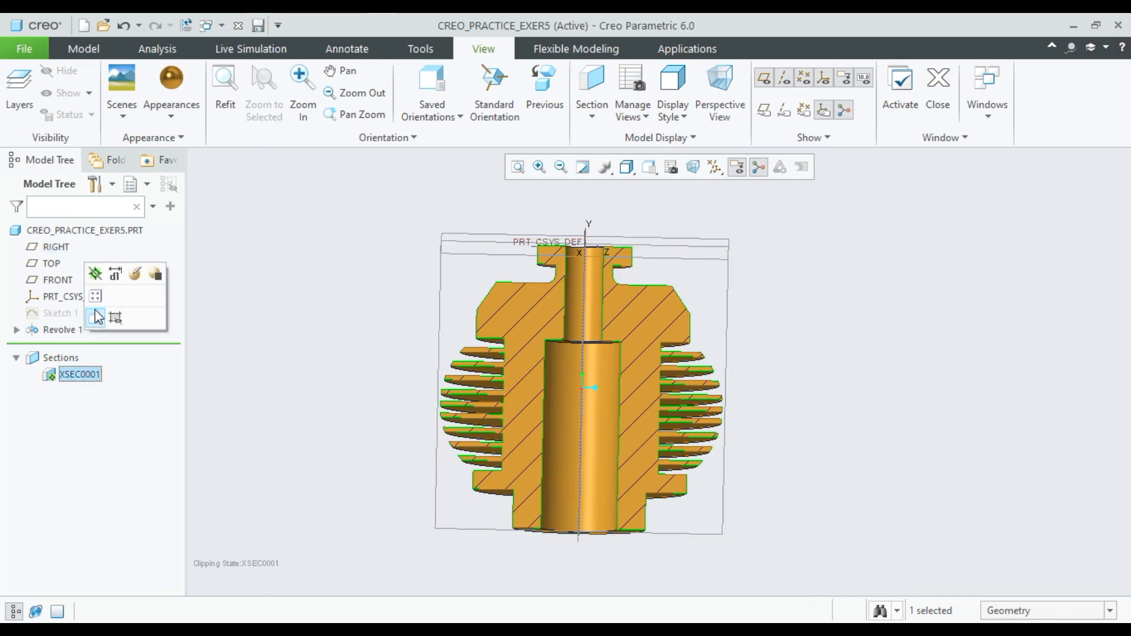
click(97, 318)
click(715, 167)
click(715, 186)
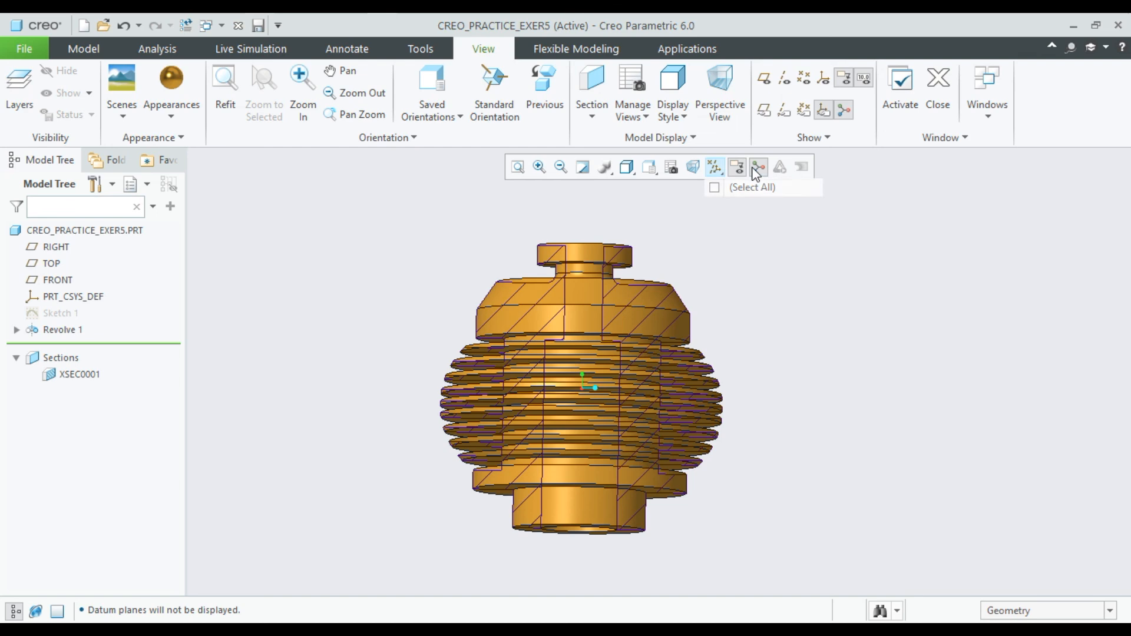
click(759, 168)
middle_drag(749, 256, 745, 290)
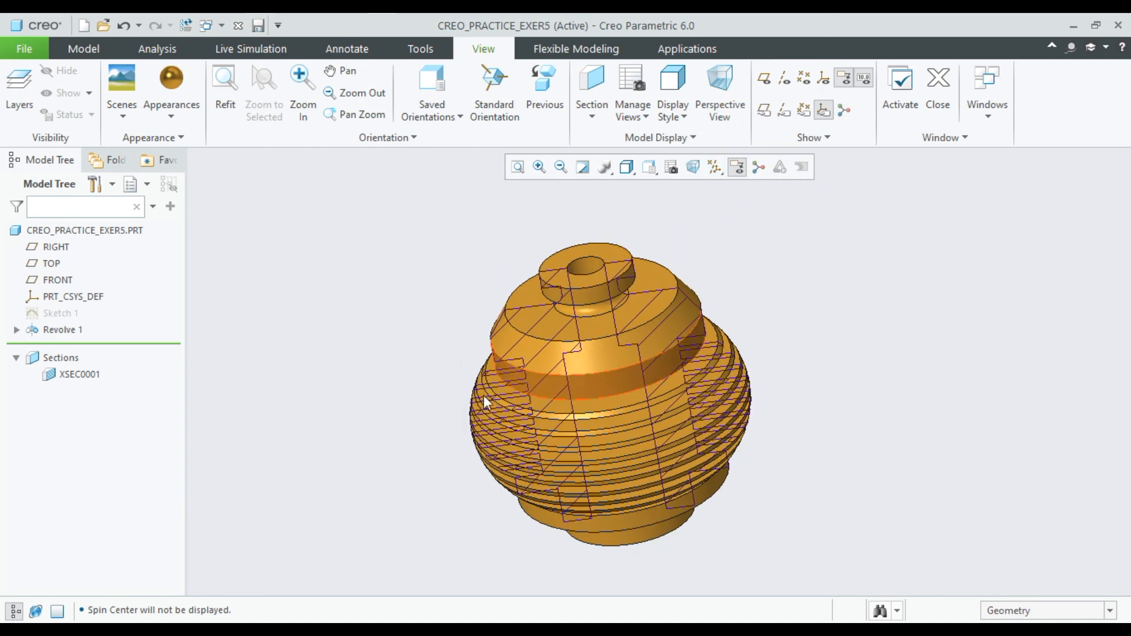
scroll(479, 390, down, 1)
scroll(523, 408, up, 1)
mouse_move(524, 408)
middle_down()
mouse_move(566, 386)
mouse_move(576, 402)
mouse_move(549, 412)
mouse_move(560, 400)
middle_up()
scroll(560, 401, up, 1)
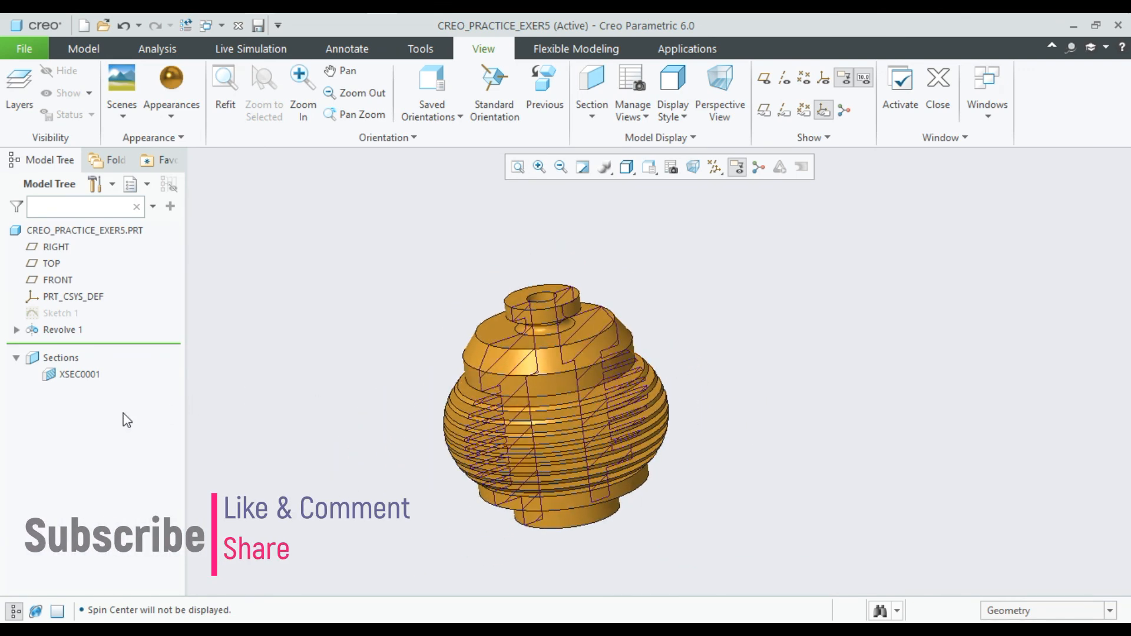
Reactivate the XSEC0001 section to display the part cut open, and clear the selection.
click(84, 376)
click(94, 268)
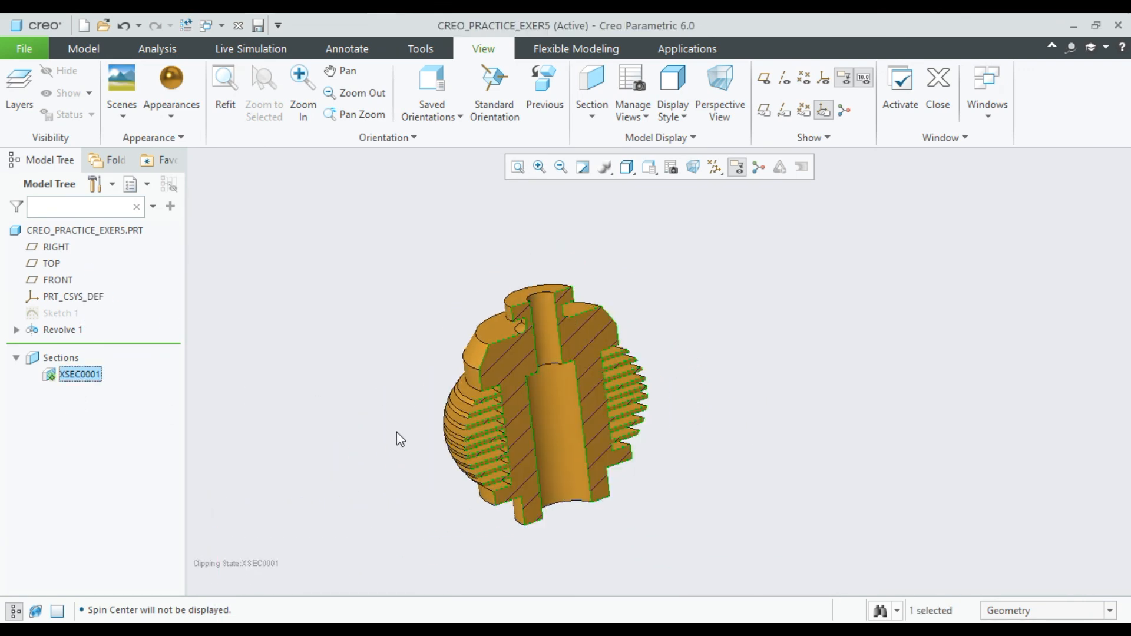
scroll(420, 471, up, 1)
click(818, 362)
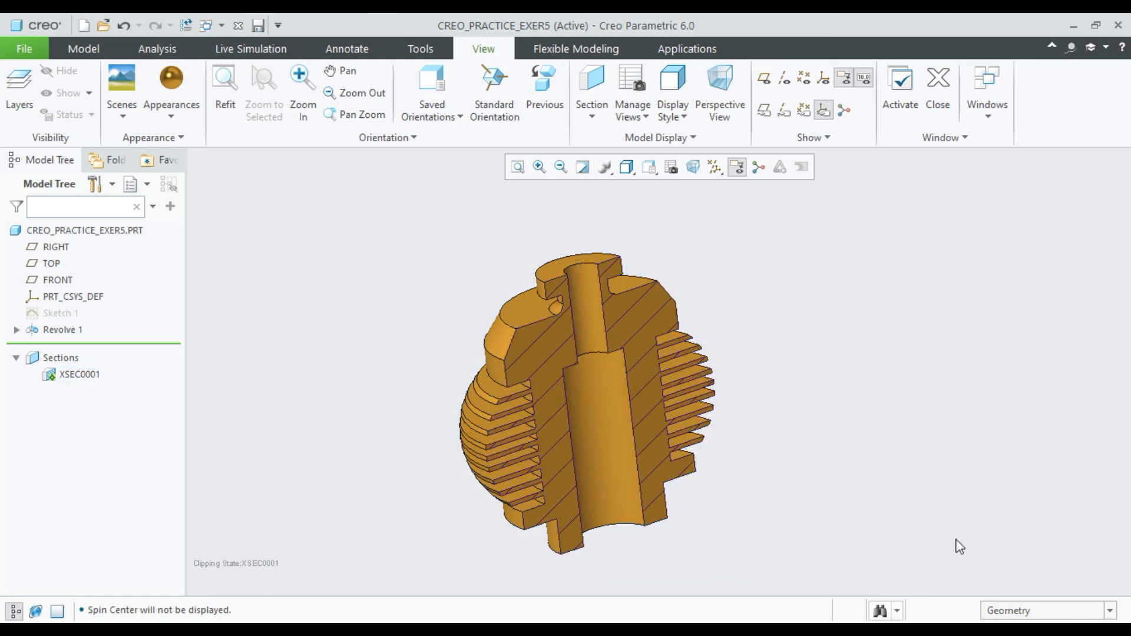